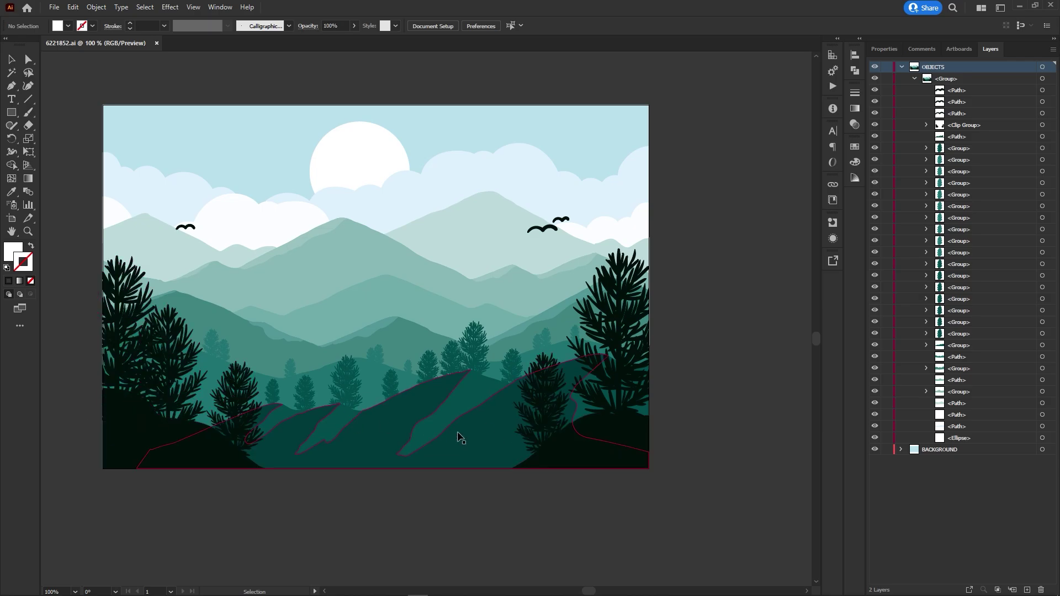
# Examine how the artwork selects as one group and use Direct Selection to pick out the dark front hill path.
pyautogui.click(376, 421)
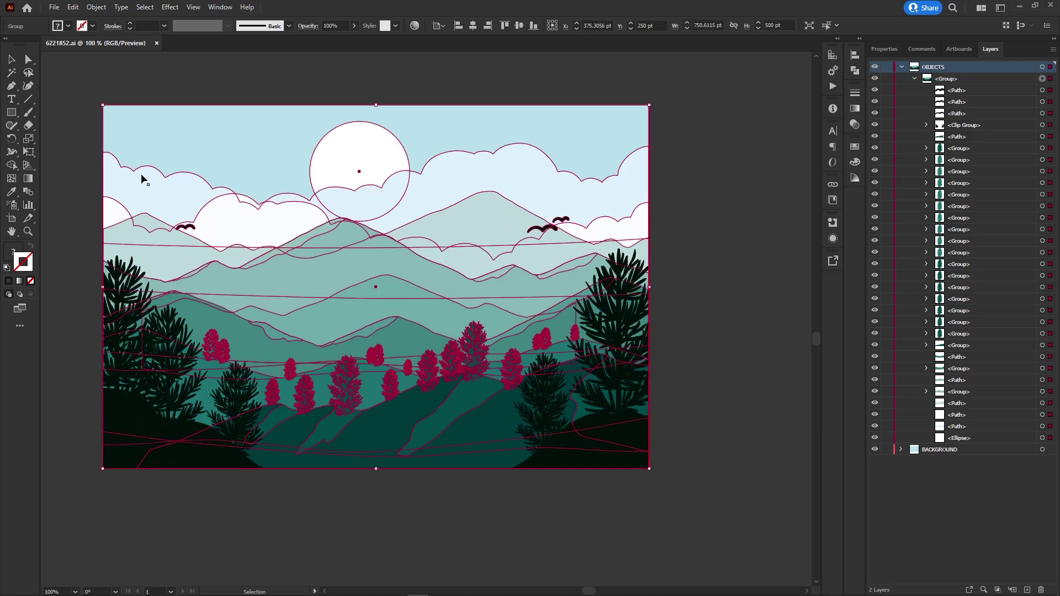
pyautogui.click(28, 58)
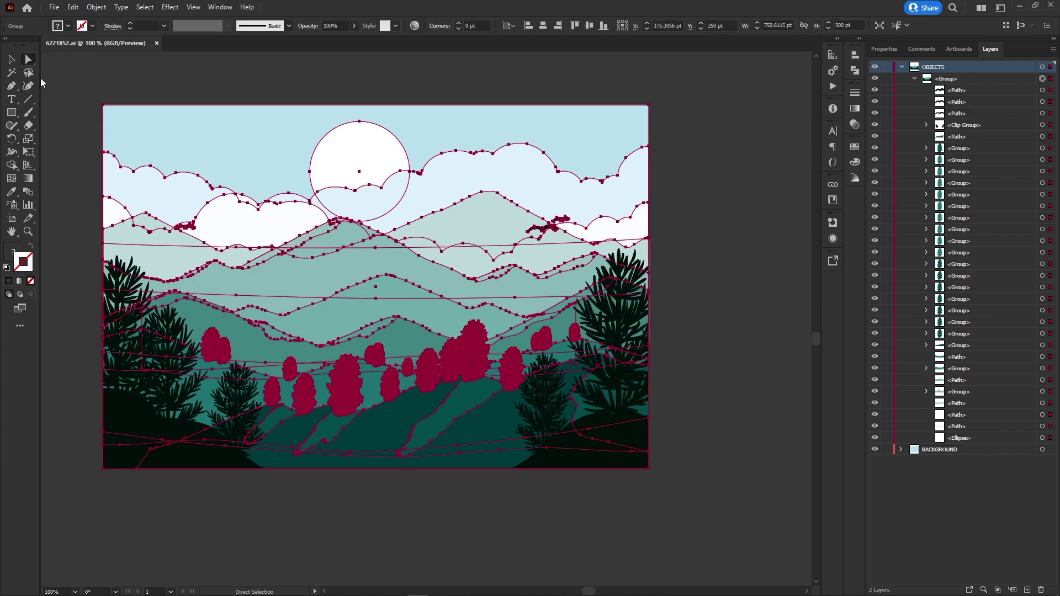
pyautogui.hotkey('ctrl', 'shift', 'a')
pyautogui.click(452, 410)
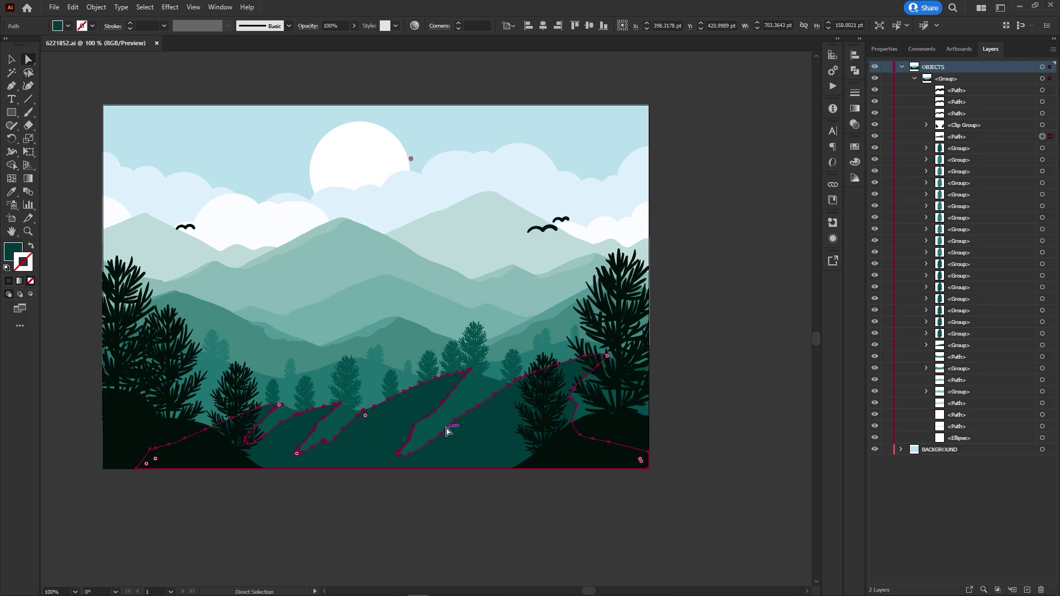
pyautogui.click(422, 540)
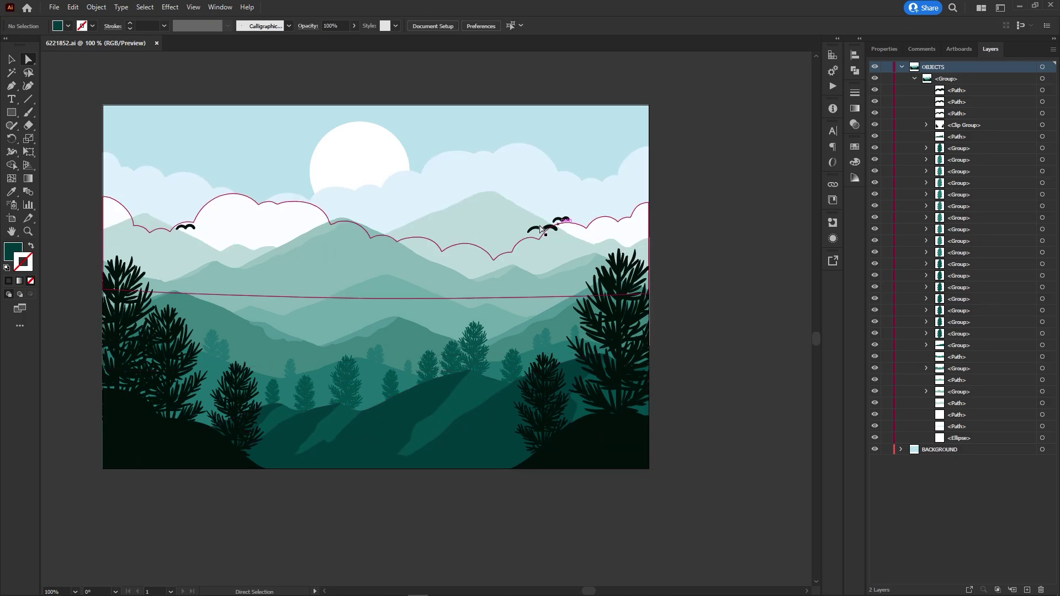
# Delete the three bird paths from the OBJECTS layer's group.
pyautogui.click(959, 91)
pyautogui.keyDown('shift'); pyautogui.click(961, 114); pyautogui.keyUp('shift')
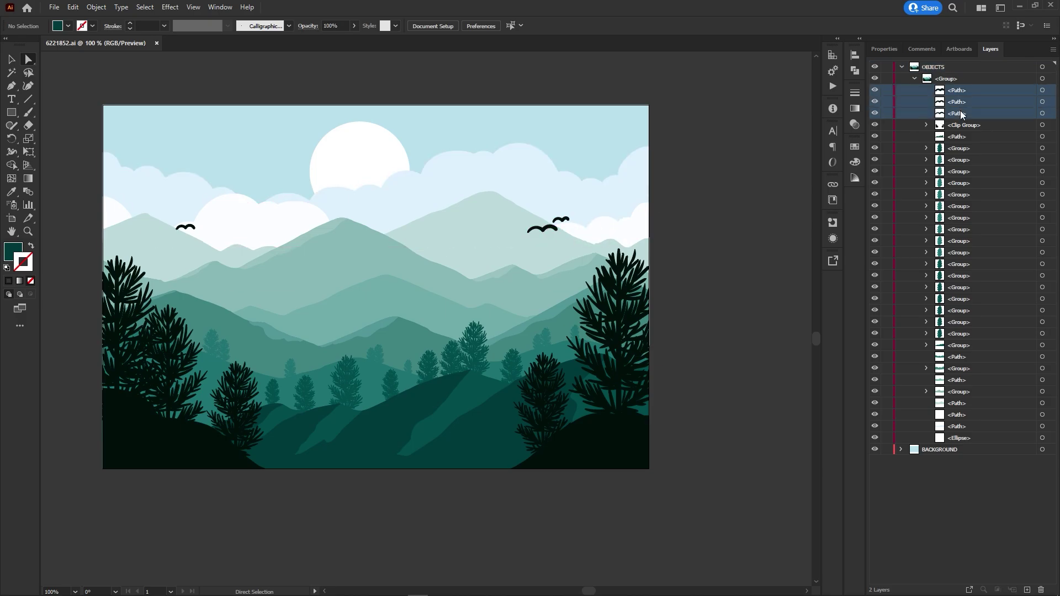
pyautogui.click(1041, 589)
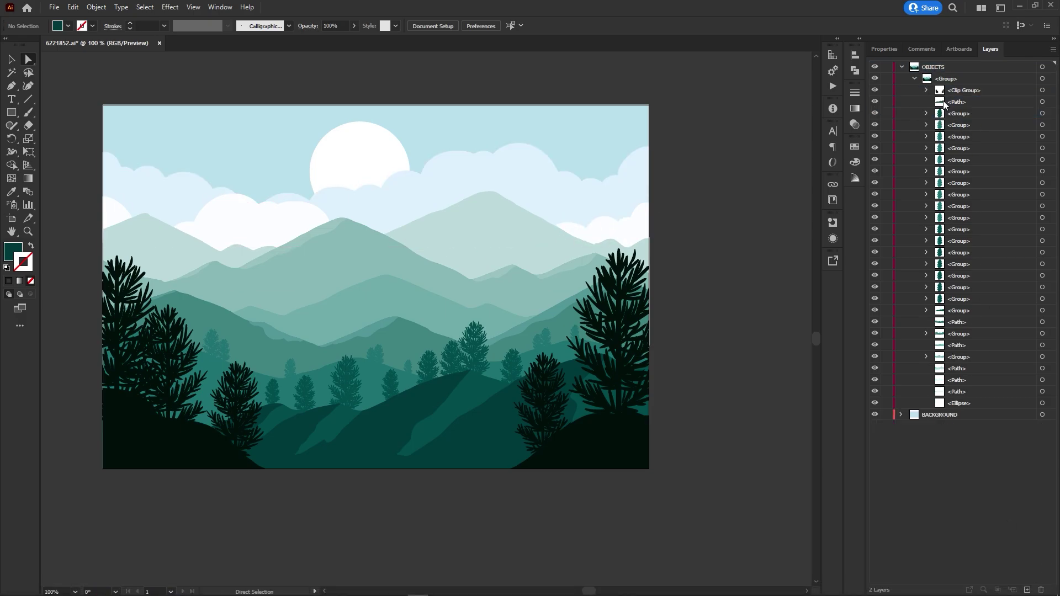
# Hide the foreground tree clip group and select the dark front hill shapes together with the trees standing on them.
pyautogui.click(875, 91)
pyautogui.click(875, 91)
pyautogui.click(875, 90)
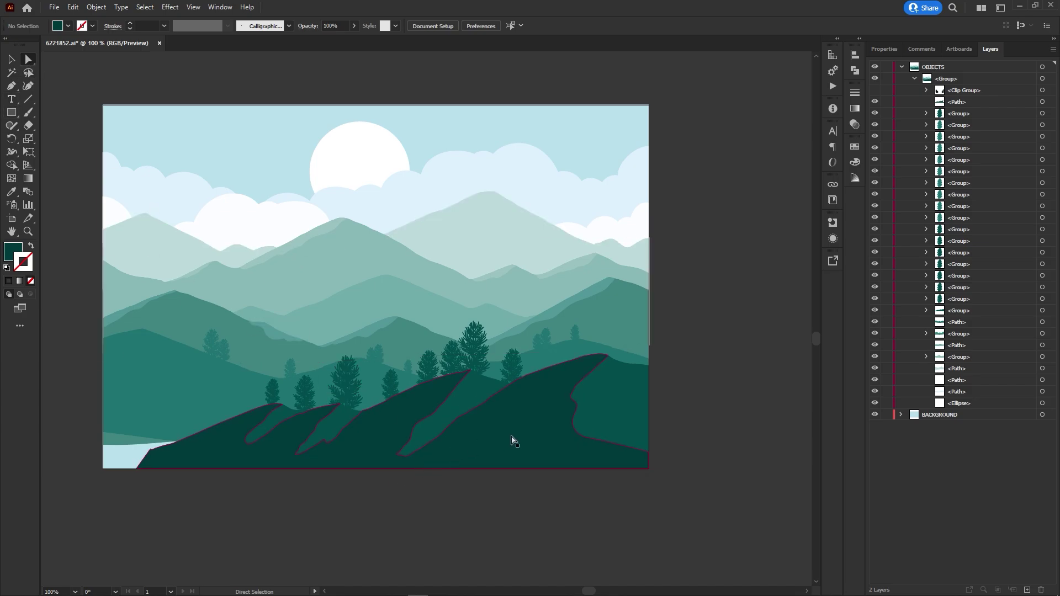
pyautogui.click(512, 440)
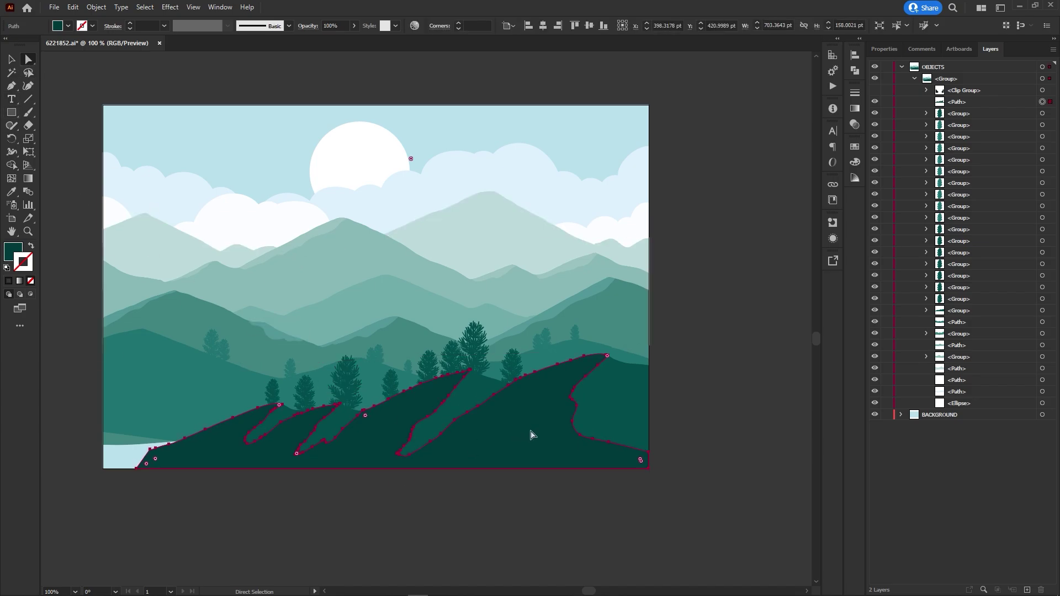
pyautogui.keyDown('shift'); pyautogui.click(617, 401); pyautogui.keyUp('shift')
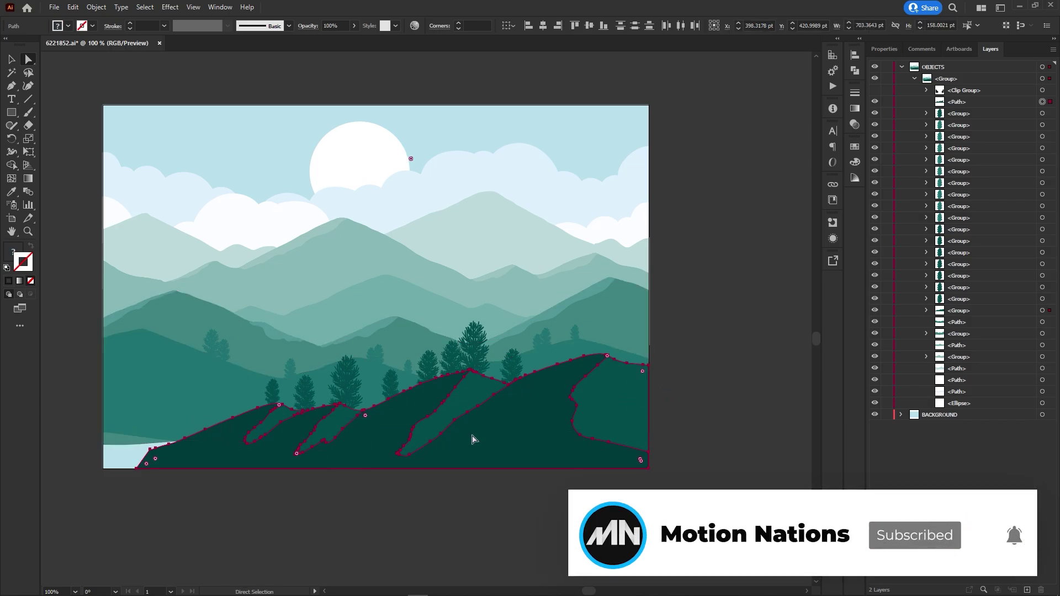
pyautogui.moveTo(275, 407); pyautogui.dragTo(351, 384)
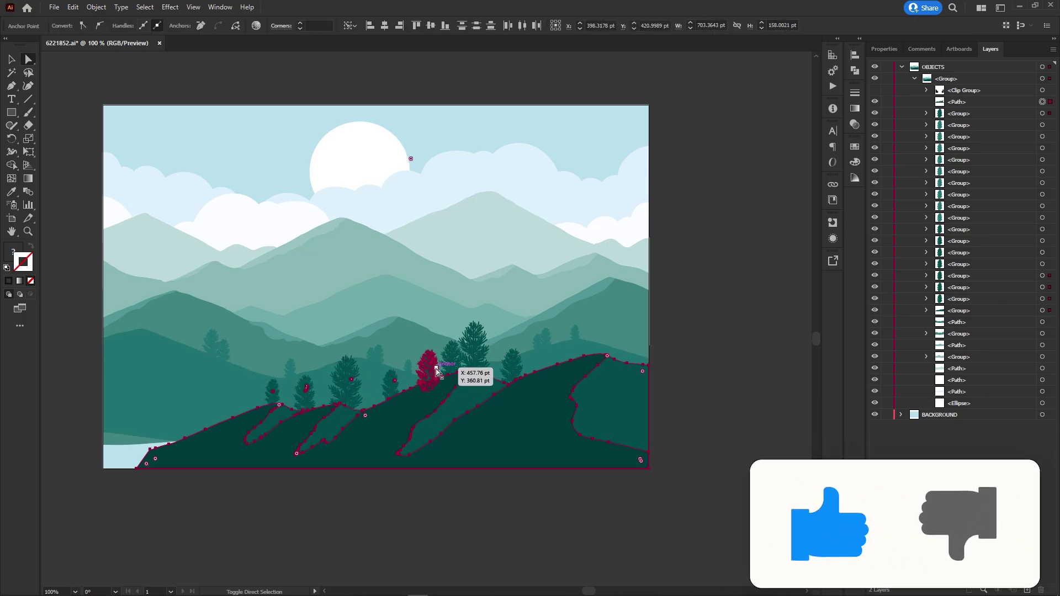
pyautogui.moveTo(442, 365); pyautogui.dragTo(469, 369)
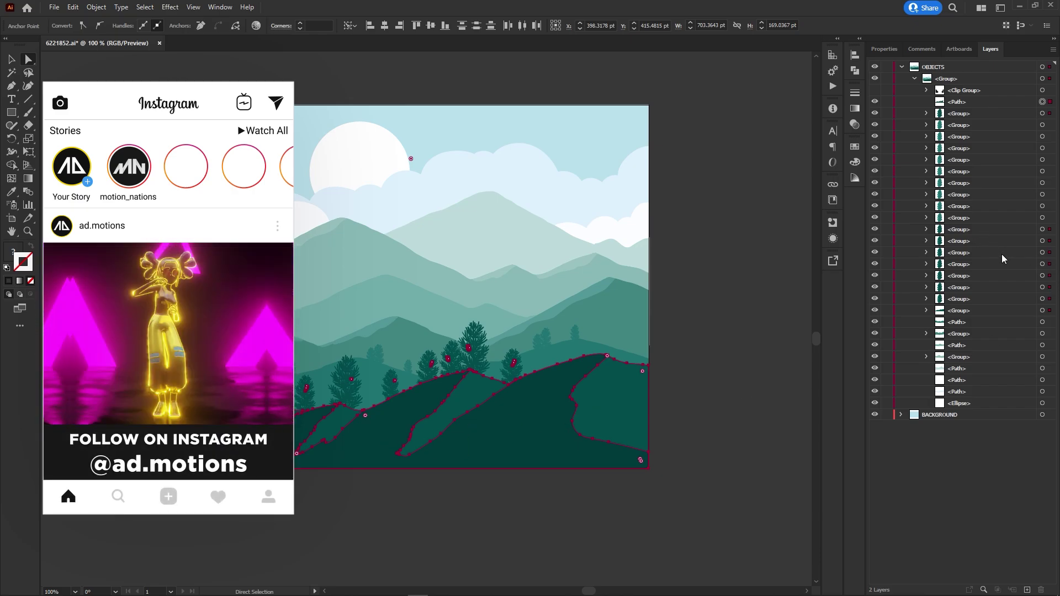
# Reorder the front hill's group directly below its trees and collect the hill shapes and trees in a new layer.
pyautogui.click(980, 235)
pyautogui.keyDown('shift'); pyautogui.click(960, 299); pyautogui.keyUp('shift')
pyautogui.moveTo(960, 299); pyautogui.dragTo(966, 135)
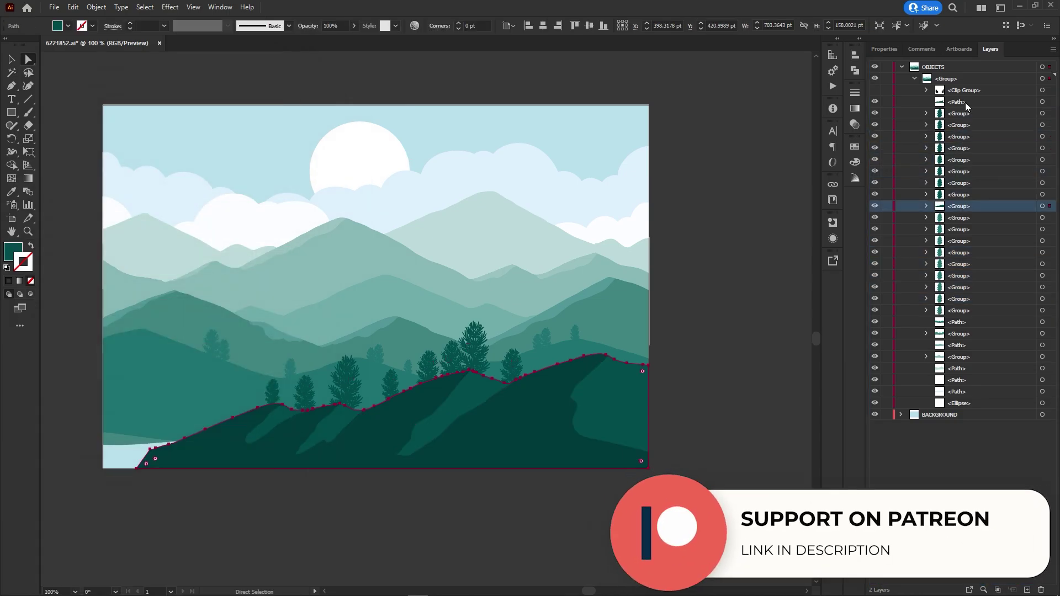
pyautogui.keyDown('shift'); pyautogui.click(966, 101); pyautogui.keyUp('shift')
pyautogui.click(1051, 49)
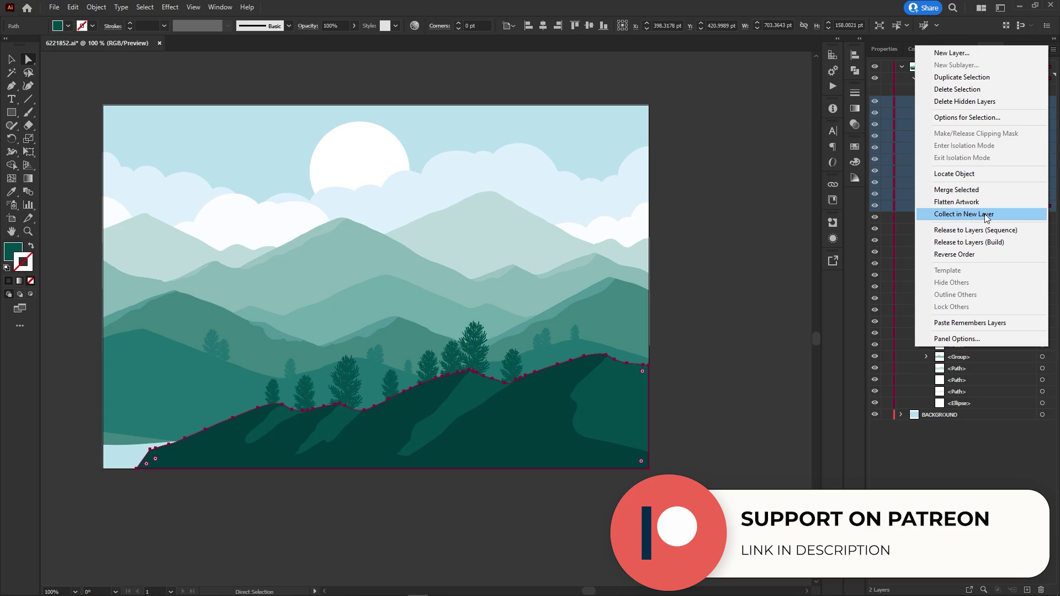
pyautogui.click(986, 215)
# Toggle the visibility of Layer 3 to check its contents, leaving it hidden.
pyautogui.click(874, 80)
pyautogui.click(874, 80)
pyautogui.click(875, 80)
pyautogui.click(874, 80)
pyautogui.click(874, 80)
pyautogui.click(874, 80)
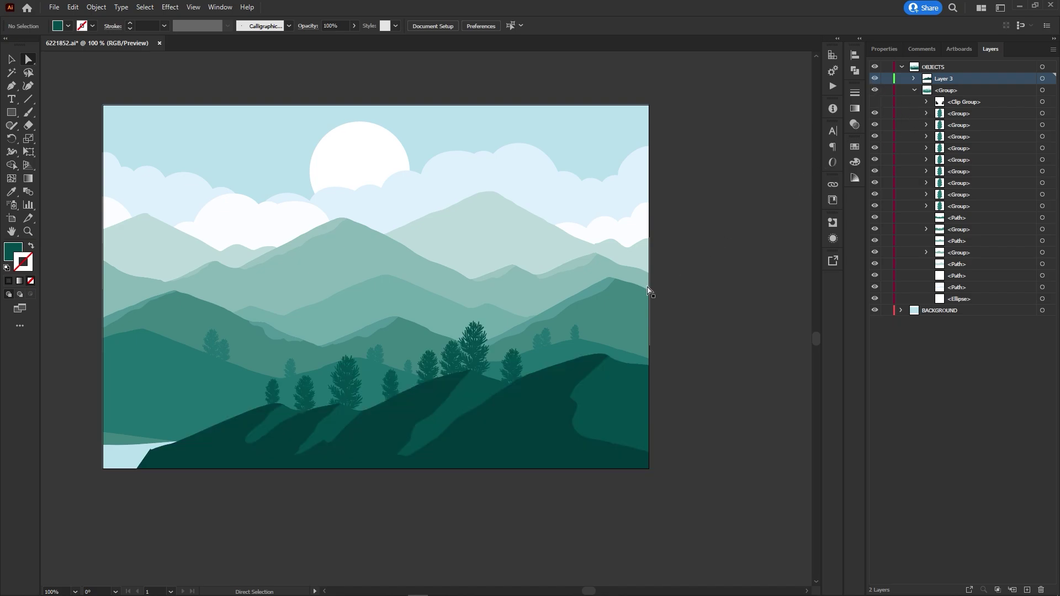
pyautogui.click(875, 79)
# Select the middle green hill path with its small trees and collect them in a new layer.
pyautogui.click(444, 409)
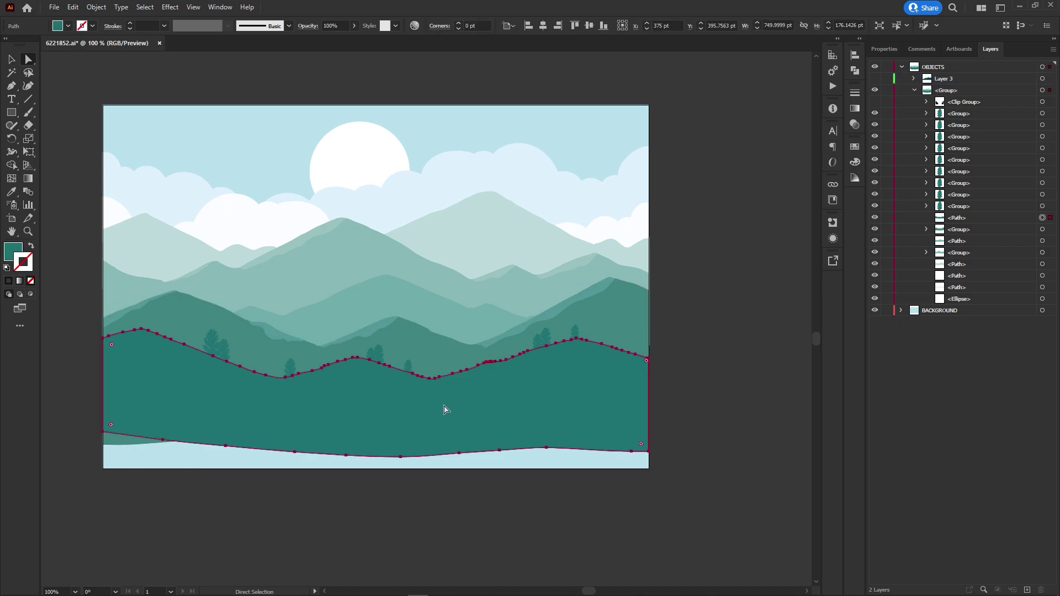
pyautogui.click(580, 333)
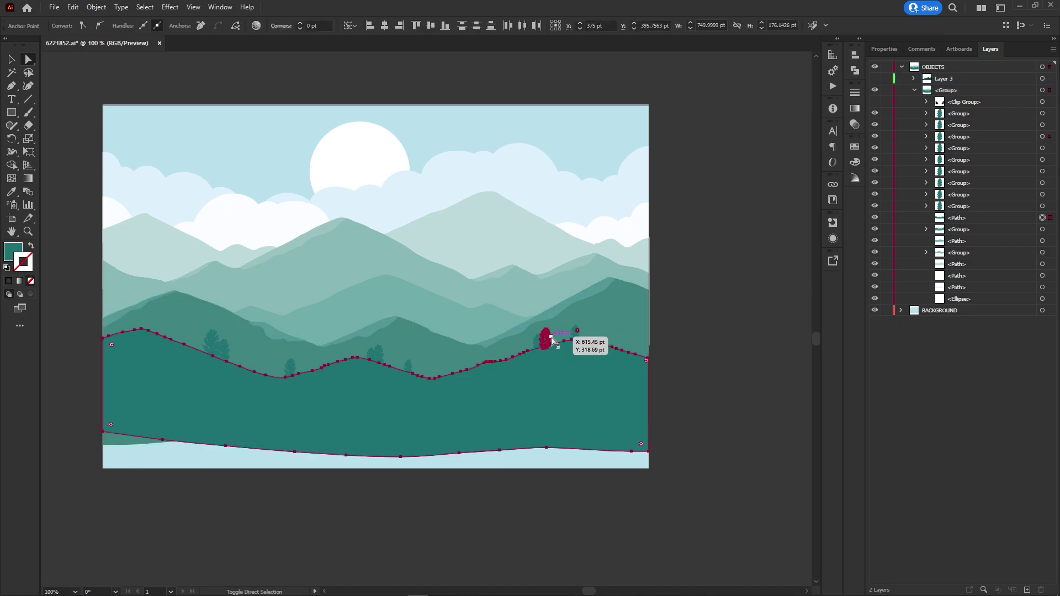
pyautogui.moveTo(409, 363); pyautogui.dragTo(225, 357)
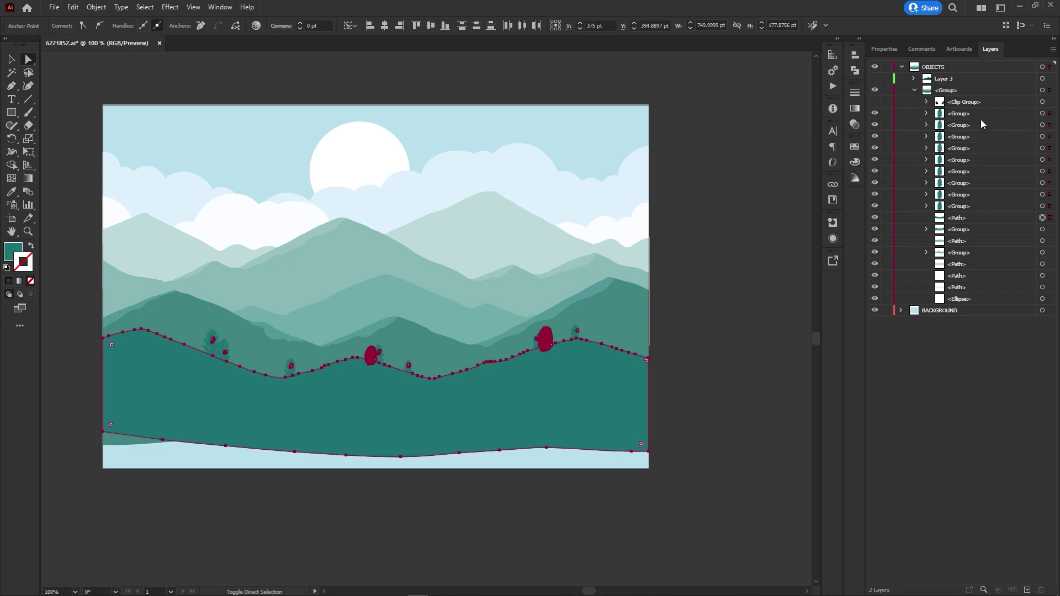
pyautogui.click(962, 219)
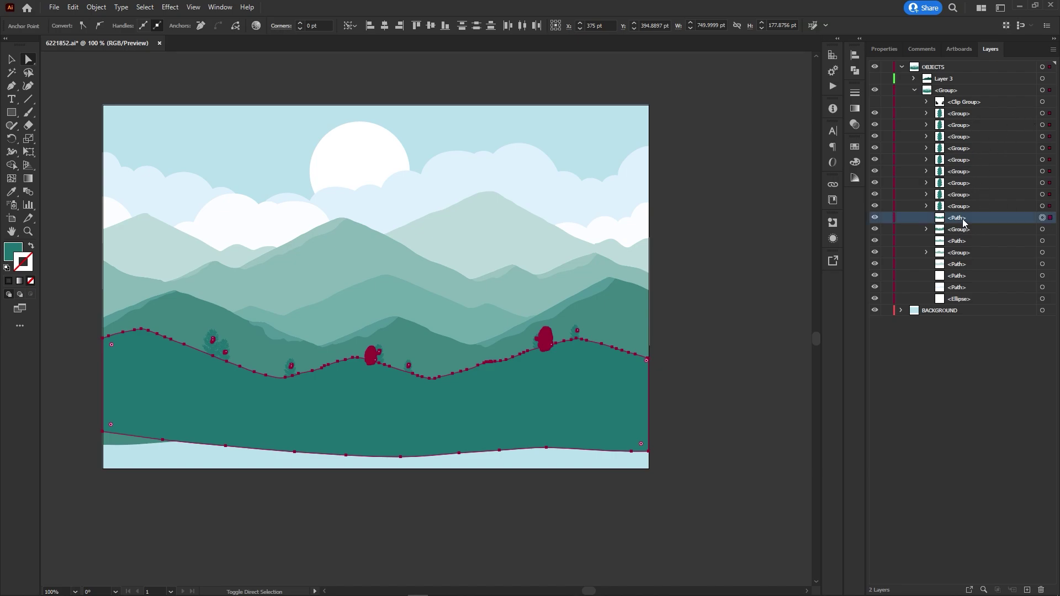
pyautogui.keyDown('shift'); pyautogui.click(968, 114); pyautogui.keyUp('shift')
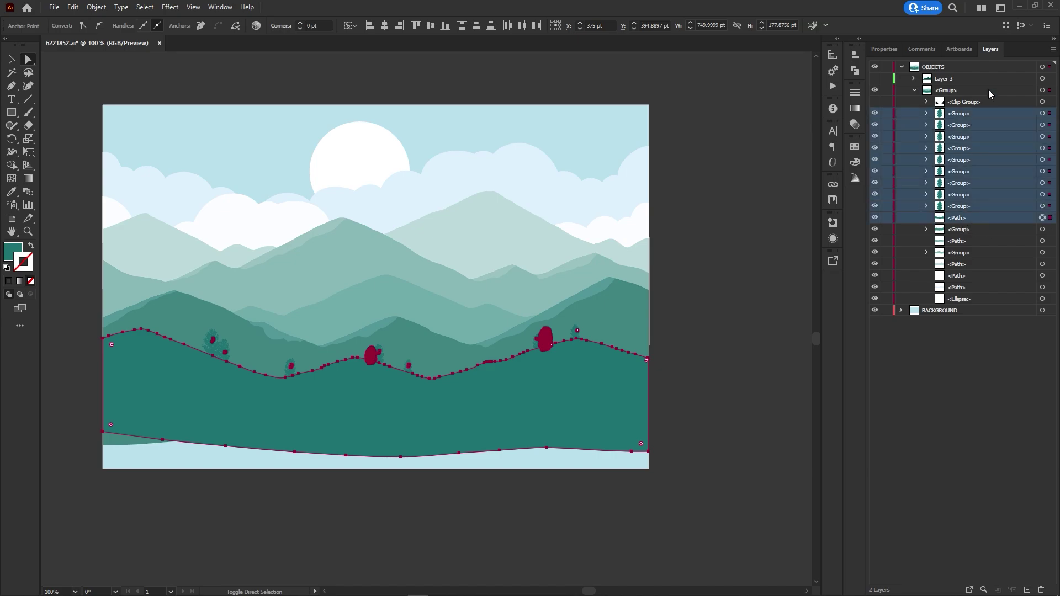
pyautogui.click(1053, 53)
pyautogui.click(963, 215)
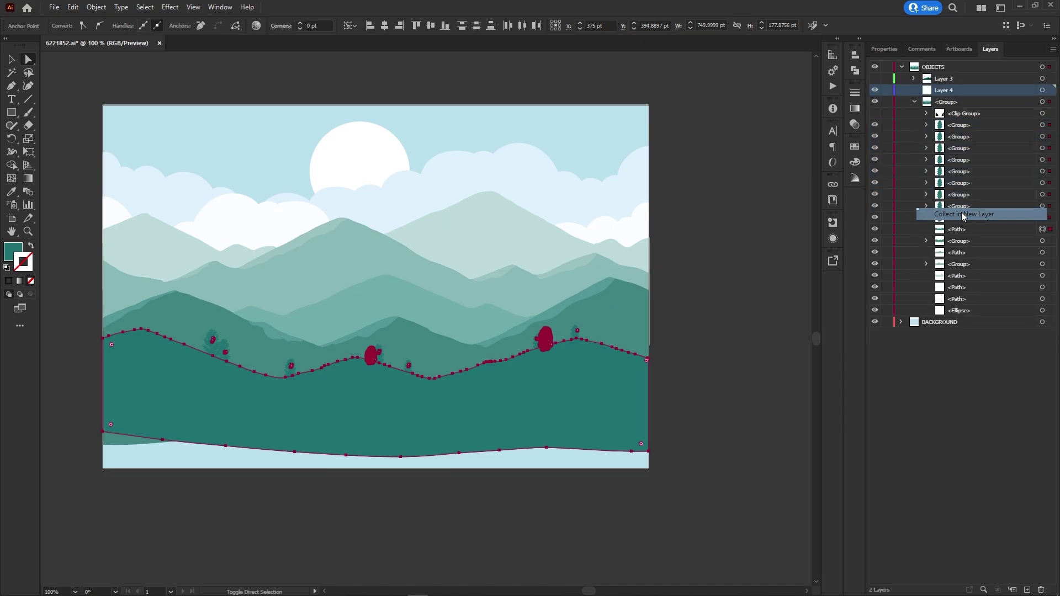
# Hide Layer 4 and the remaining mountain and cloud objects one by one to check what each contains.
pyautogui.click(874, 90)
pyautogui.click(874, 91)
pyautogui.click(875, 91)
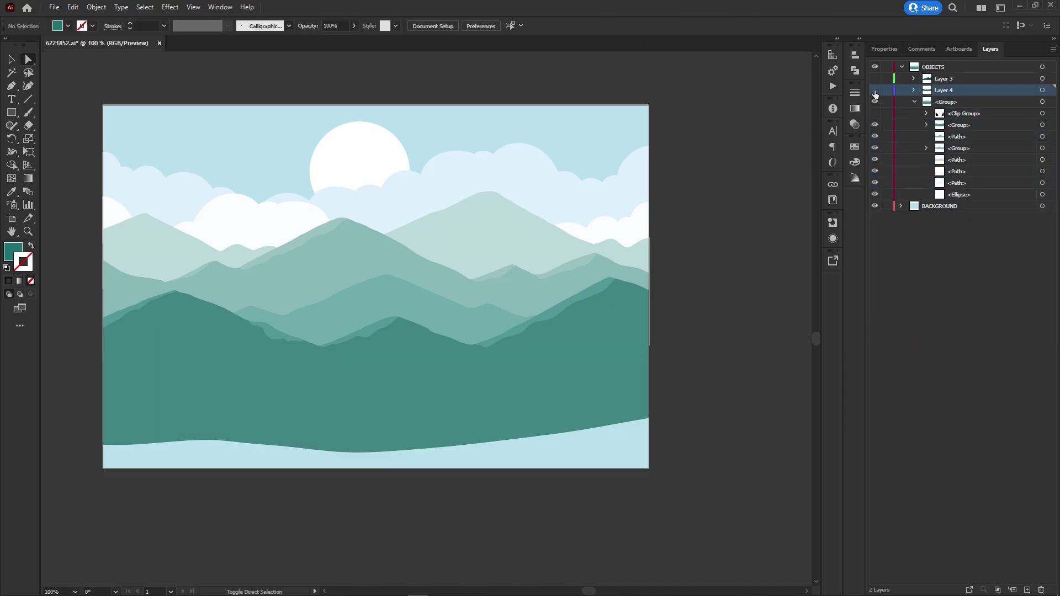
pyautogui.click(874, 126)
pyautogui.click(875, 137)
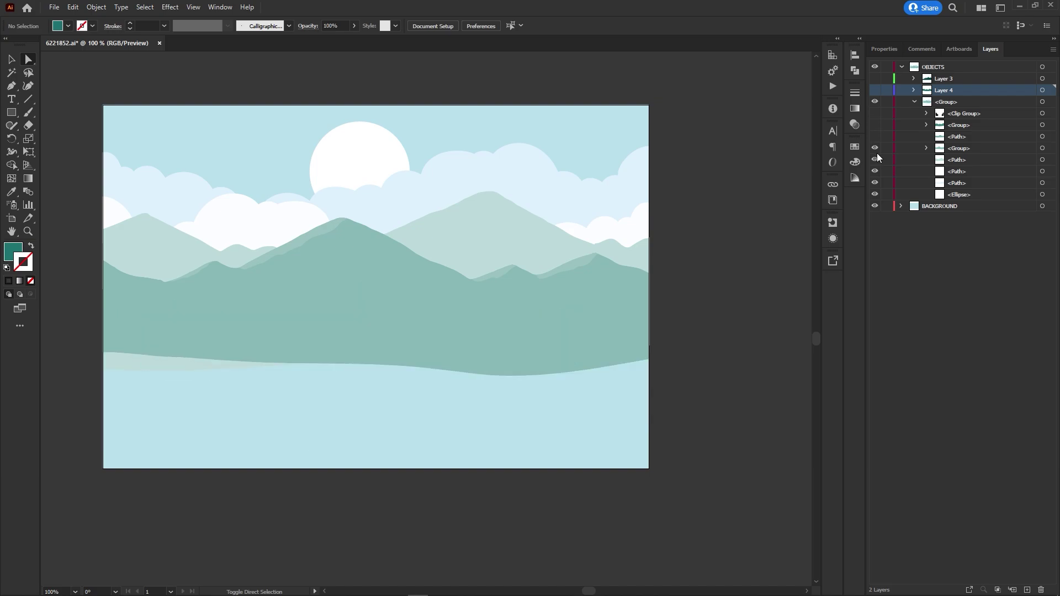
pyautogui.click(874, 159)
pyautogui.click(875, 171)
pyautogui.click(874, 182)
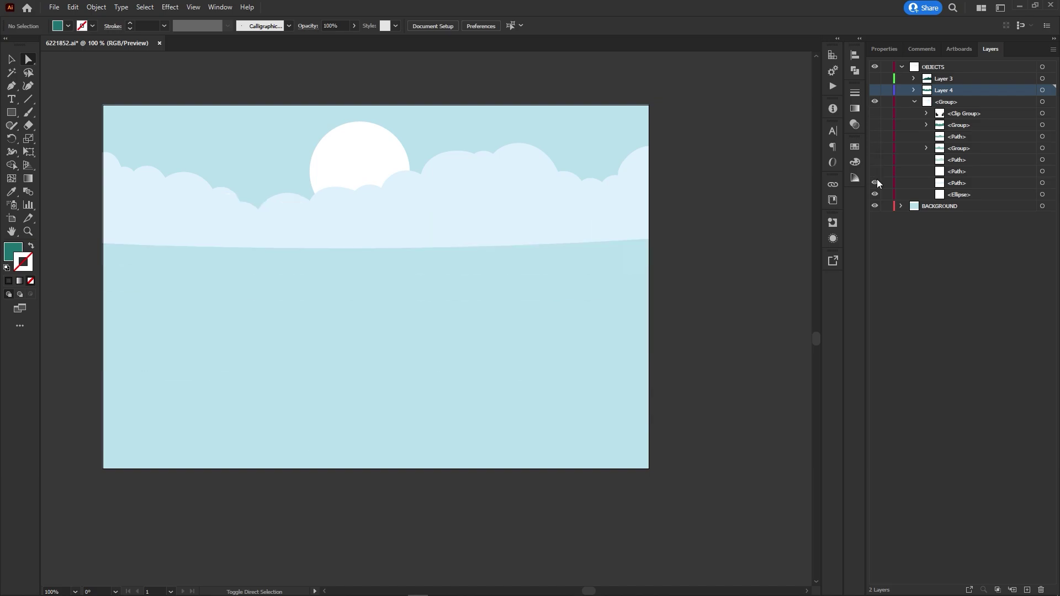
pyautogui.click(875, 194)
# Show all the hidden group objects again, along with Layer 4 and Layer 3.
pyautogui.moveTo(875, 186); pyautogui.dragTo(875, 140)
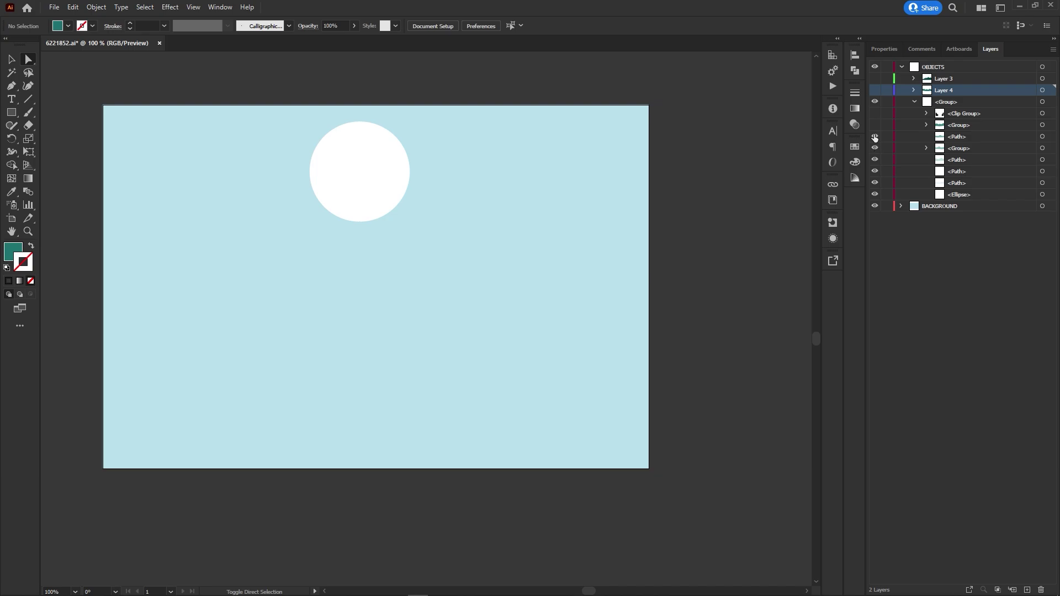
pyautogui.click(875, 90)
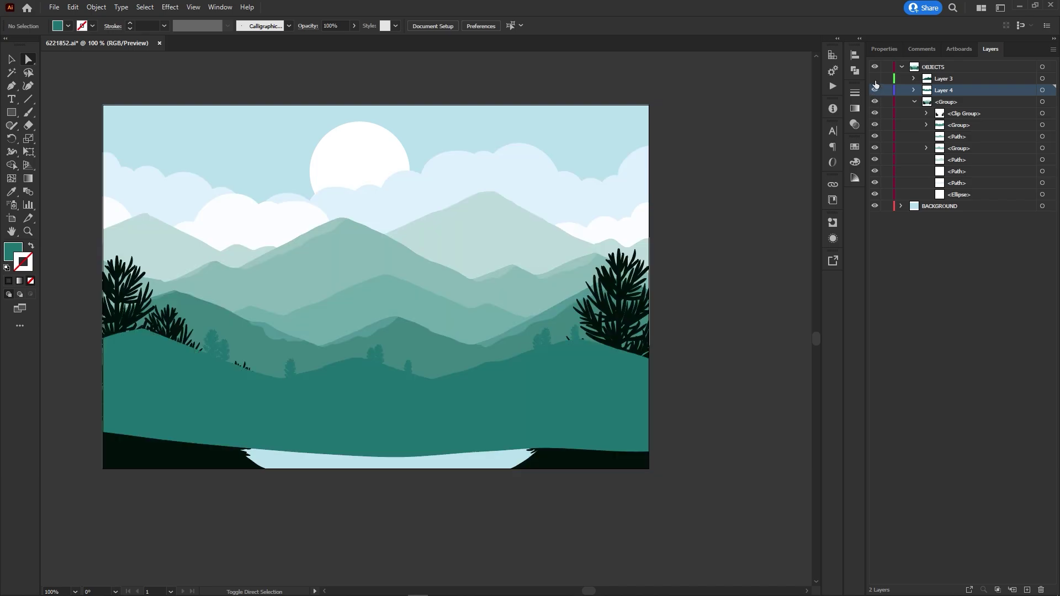
pyautogui.click(874, 80)
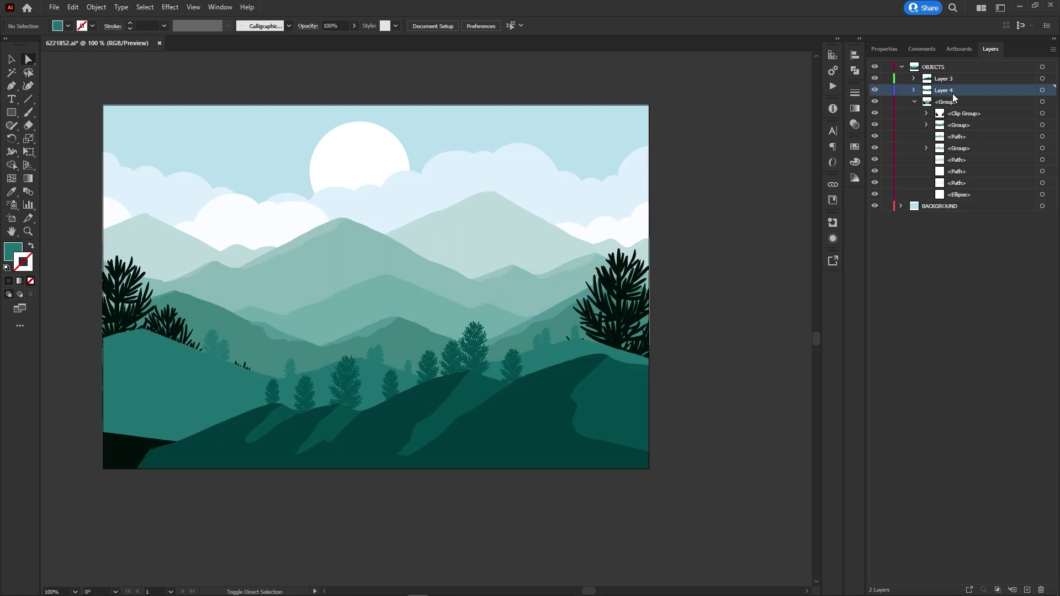
# Move the tree clip group above Layer 3 and the remaining mountains, clouds and sun out of their group, below Layer 4.
pyautogui.moveTo(961, 115); pyautogui.dragTo(962, 76)
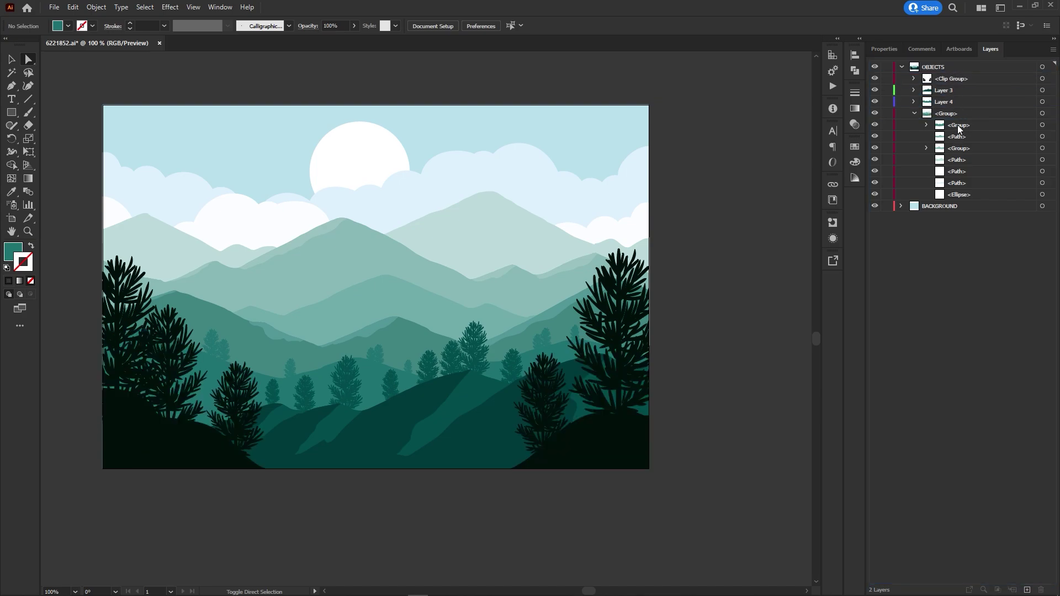
pyautogui.click(959, 127)
pyautogui.keyDown('shift'); pyautogui.click(961, 196); pyautogui.keyUp('shift')
pyautogui.moveTo(962, 133); pyautogui.dragTo(952, 108)
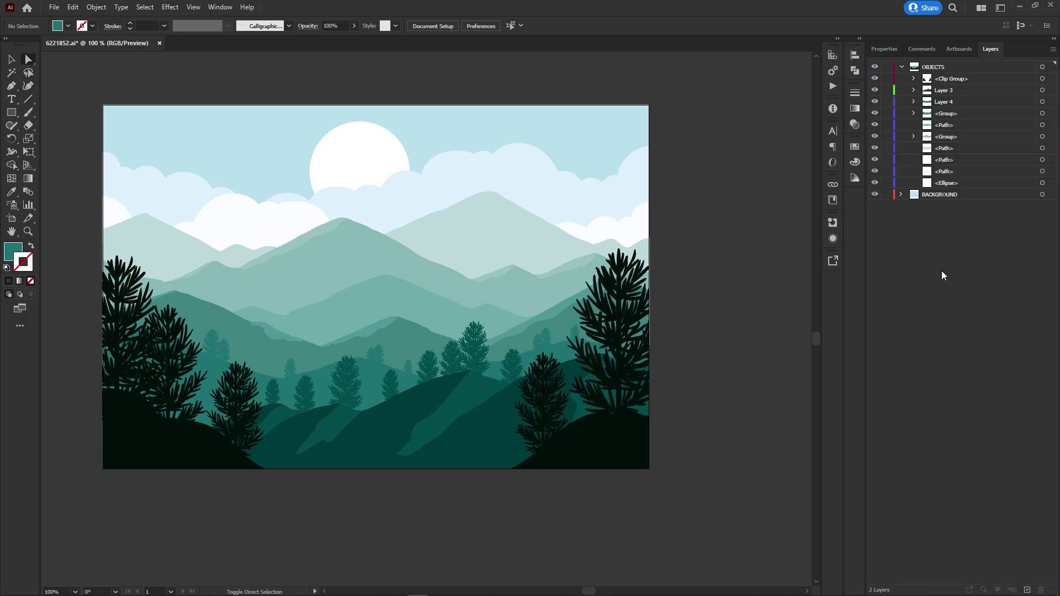
# Release the contents of the OBJECTS layer to separate layers in sequence.
pyautogui.click(927, 68)
pyautogui.click(902, 67)
pyautogui.click(1053, 49)
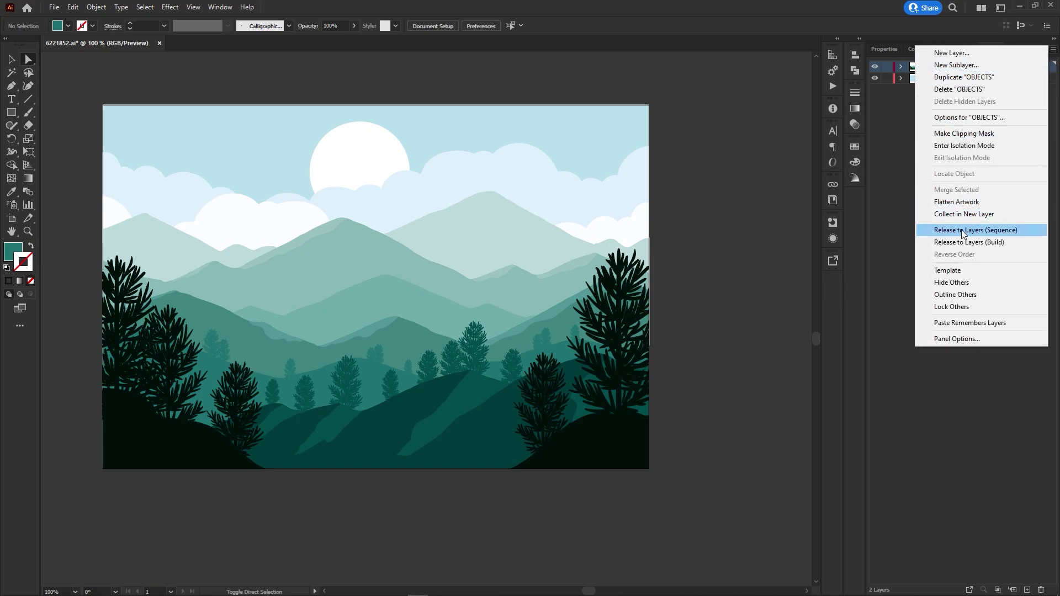
pyautogui.click(976, 230)
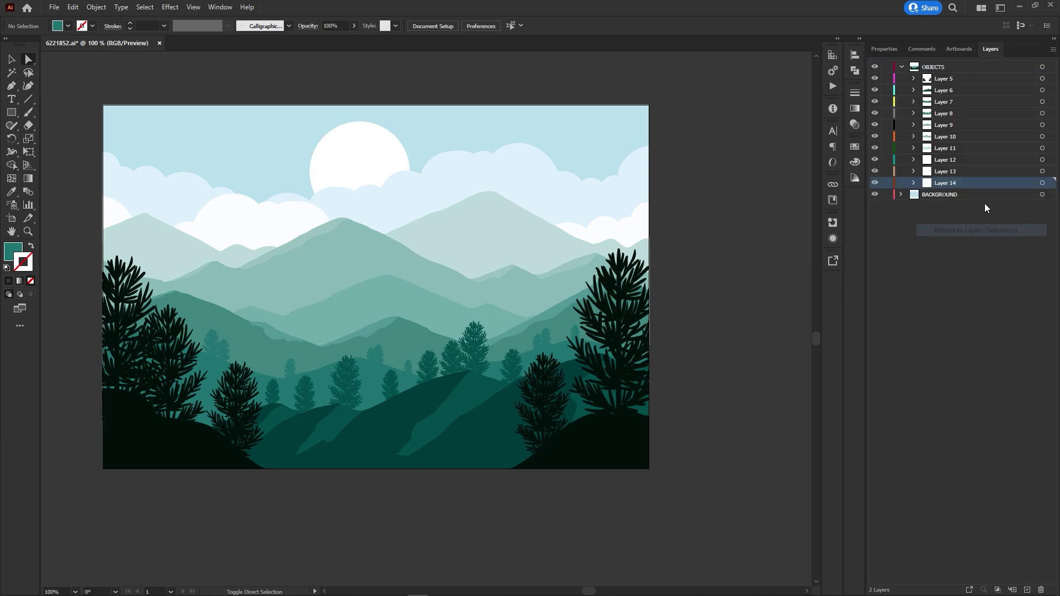
# Move Layers 5 to 14 out of OBJECTS to the top level and delete the emptied OBJECTS layer.
pyautogui.click(952, 81)
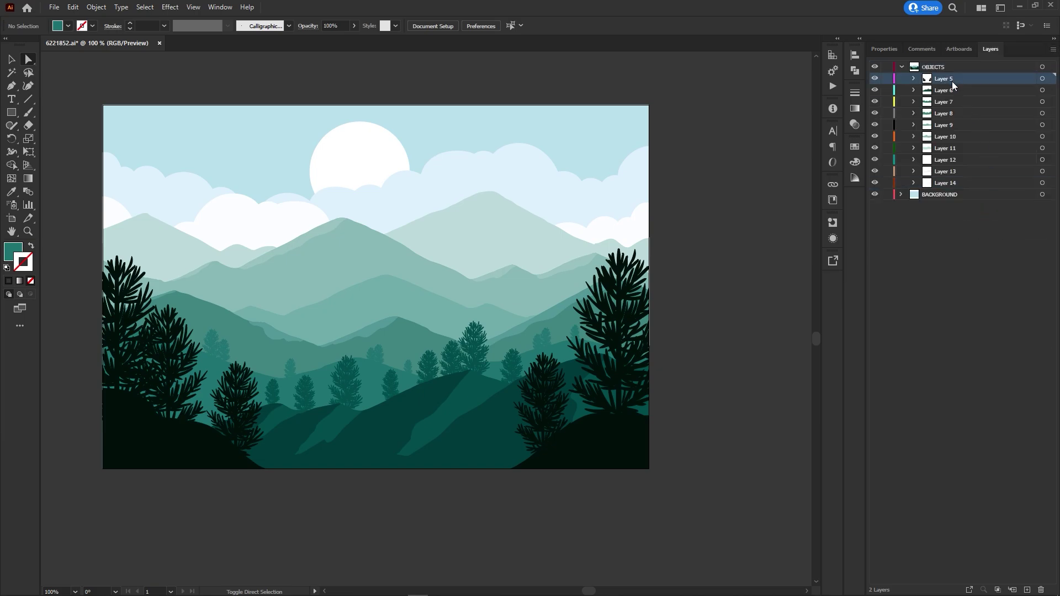
pyautogui.keyDown('shift'); pyautogui.click(954, 188); pyautogui.keyUp('shift')
pyautogui.moveTo(947, 83); pyautogui.dragTo(932, 65)
pyautogui.click(940, 185)
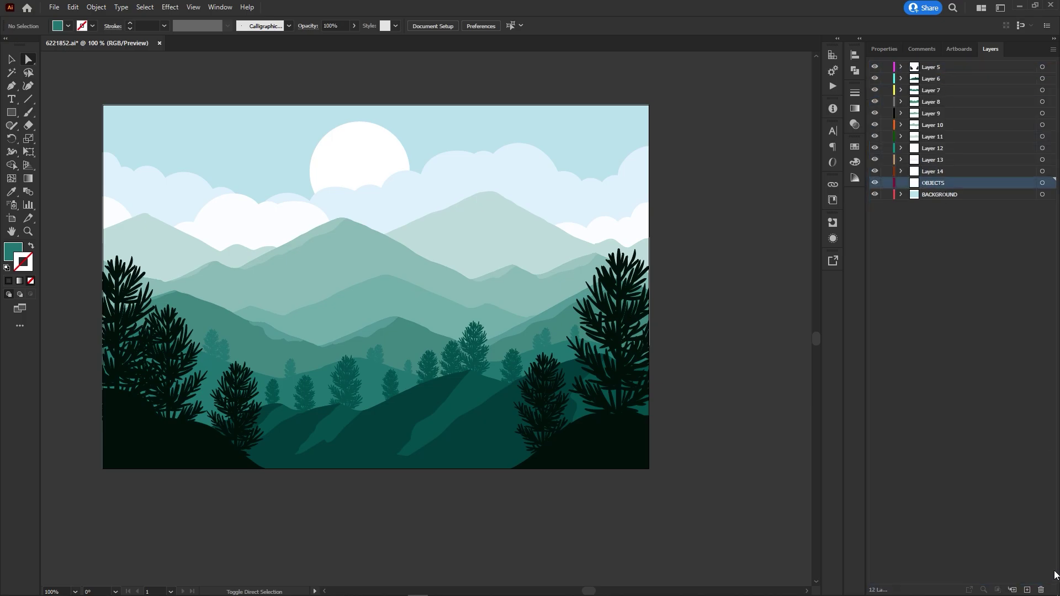
pyautogui.click(1041, 589)
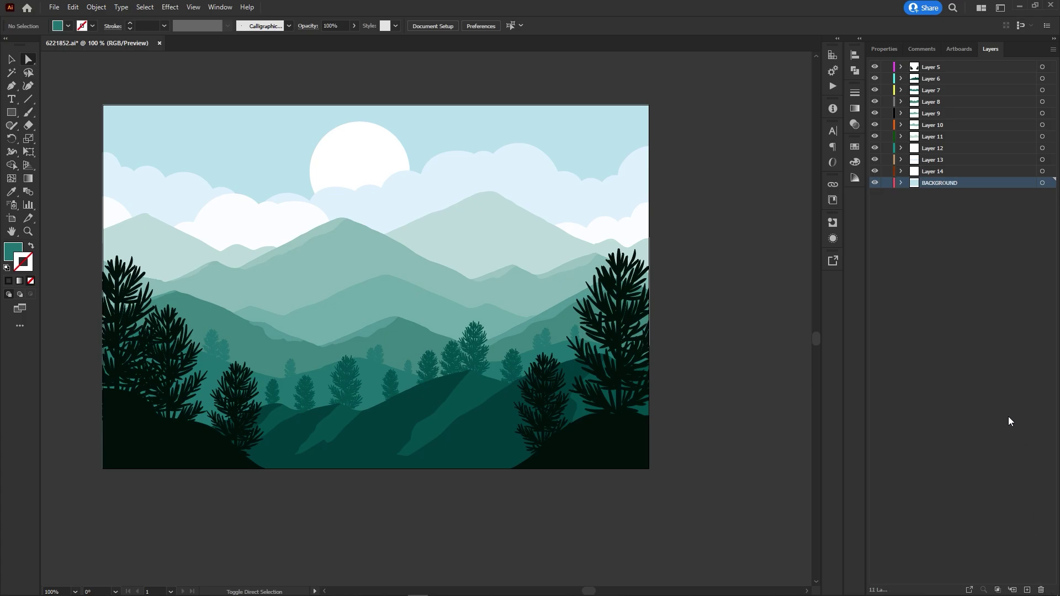
# Deselect all layers and save the layered illustration.
pyautogui.moveTo(980, 307); pyautogui.dragTo(891, 61)
pyautogui.click(984, 280)
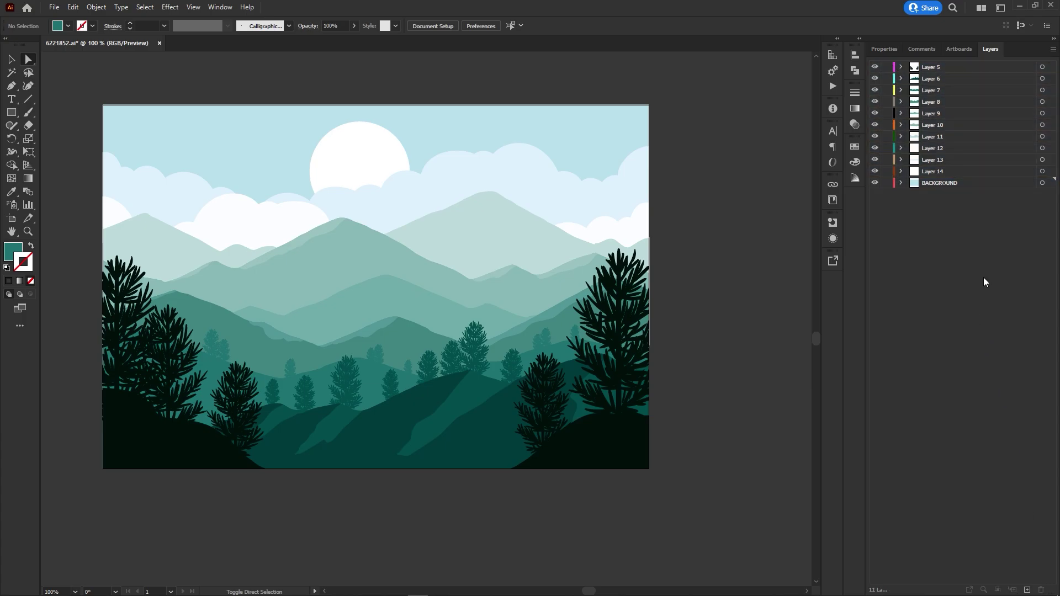
pyautogui.click(54, 7)
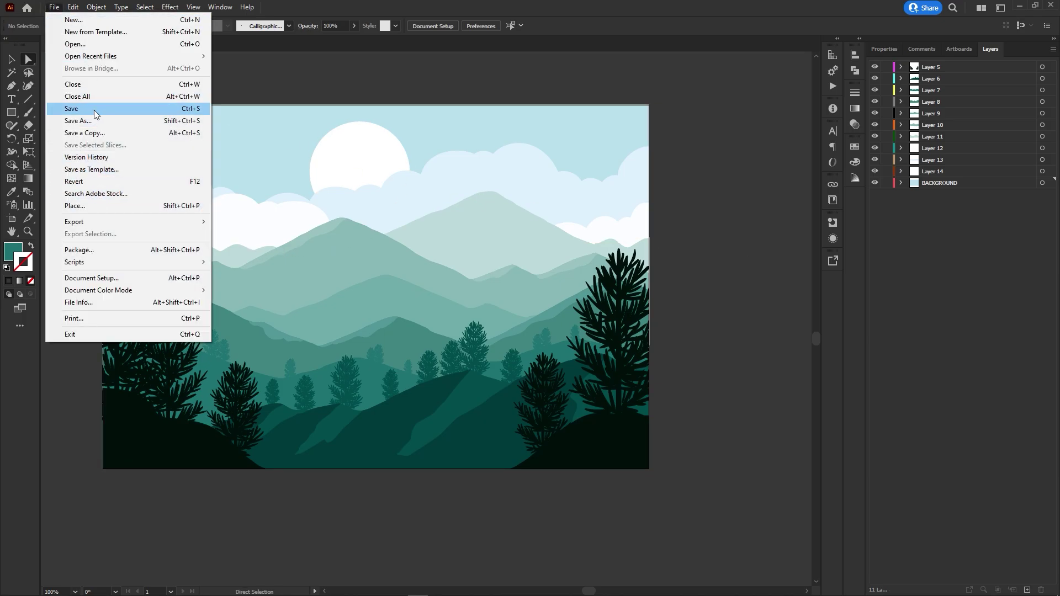
pyautogui.click(94, 111)
pyautogui.click(596, 323)
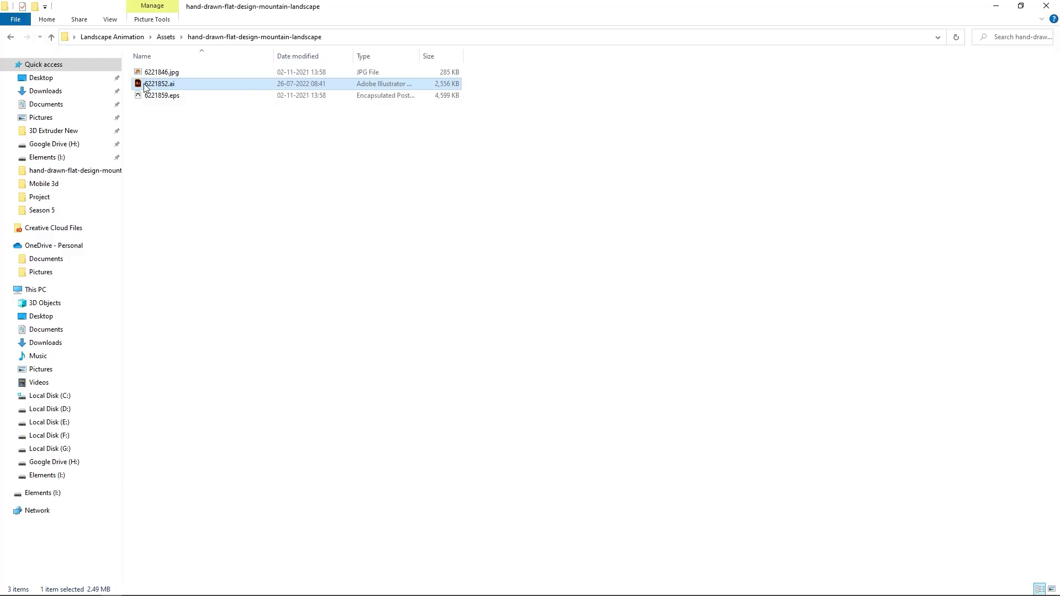
# Import 6221852.ai into After Effects as a Composition with Layer Size footage dimensions, and open the 6221852 composition.
pyautogui.moveTo(150, 84); pyautogui.dragTo(90, 253)
pyautogui.hotkey('alt', 'Tab')
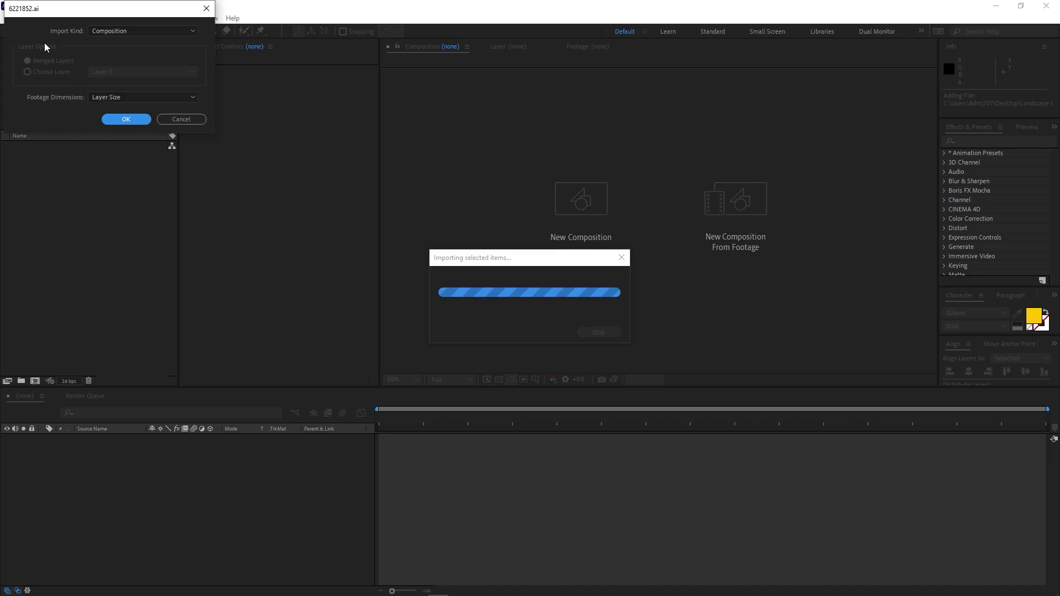
pyautogui.click(111, 120)
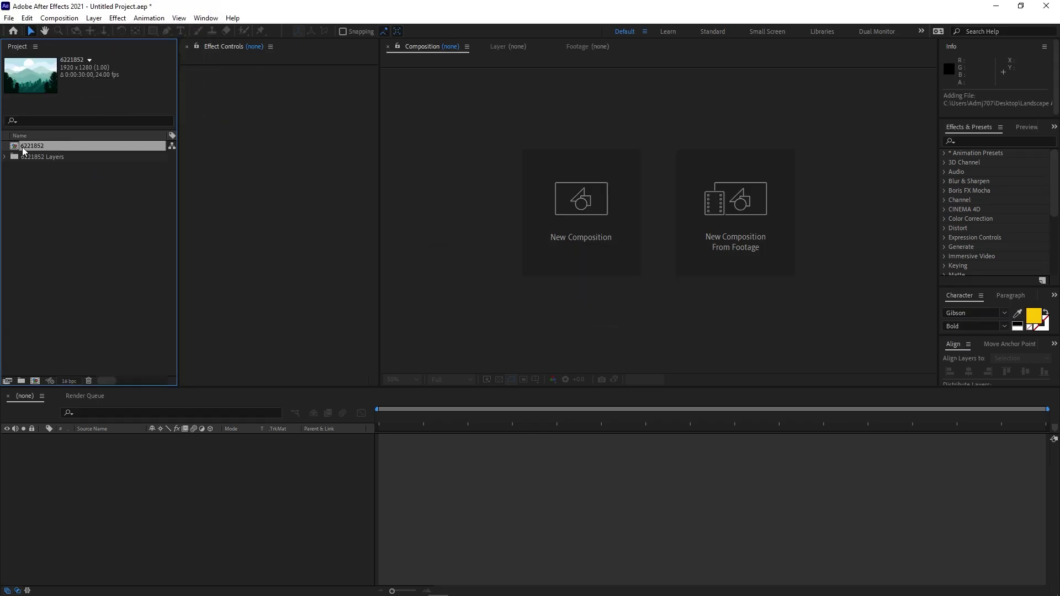
pyautogui.doubleClick(15, 147)
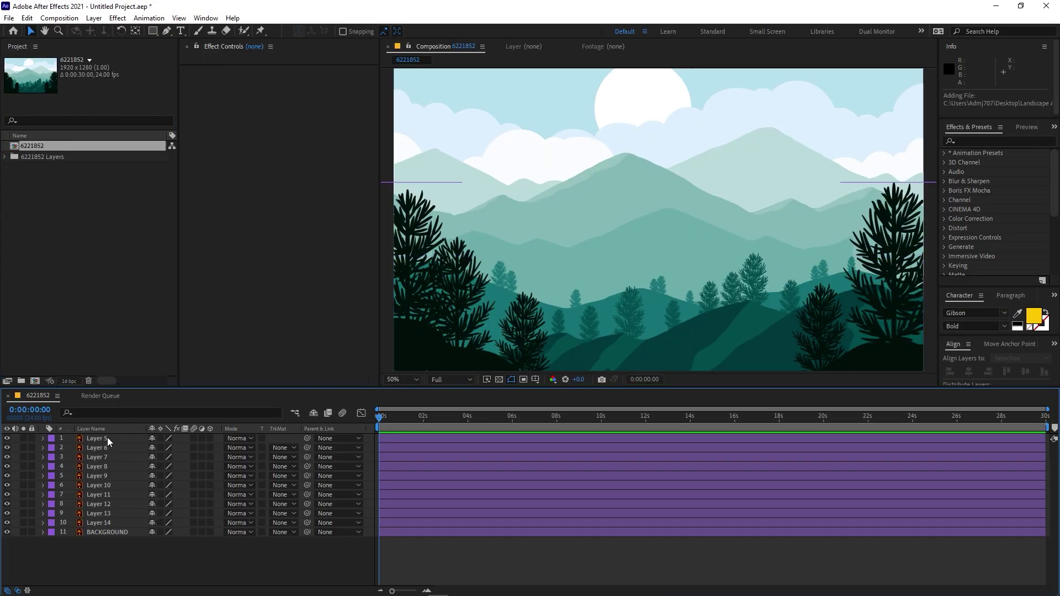
# Add a two-node camera named Camera 1 with the 50mm preset to the composition.
pyautogui.rightClick(177, 572)
pyautogui.moveTo(237, 436)
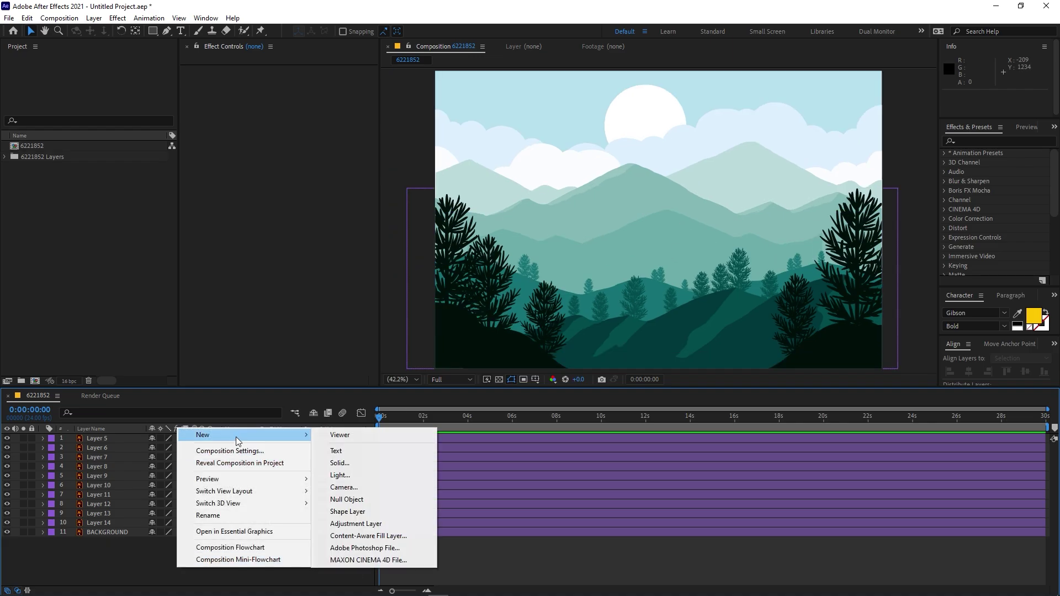
pyautogui.click(373, 488)
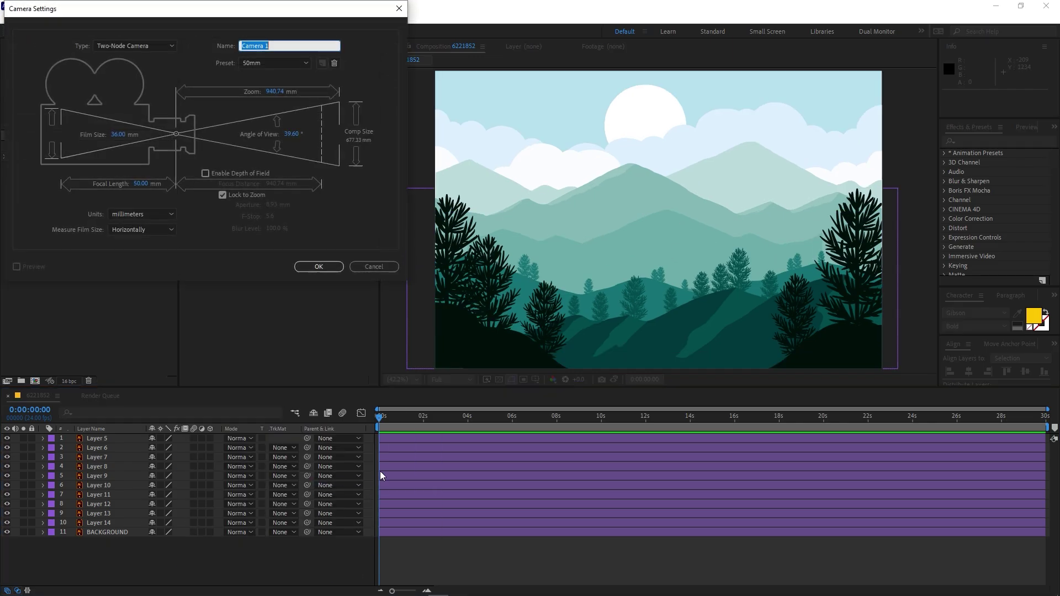
pyautogui.click(319, 267)
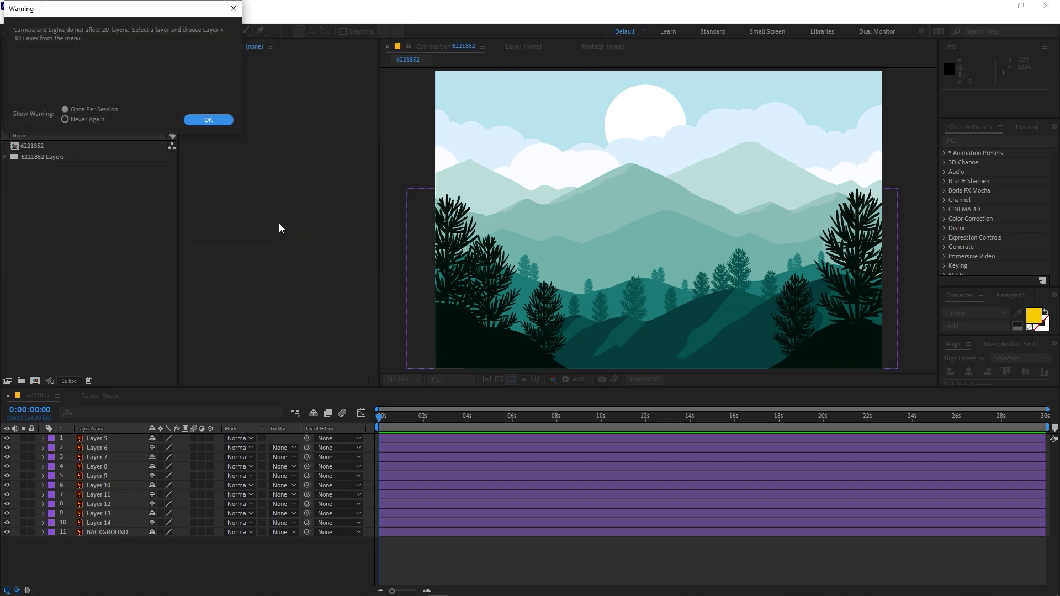
pyautogui.click(206, 120)
# Add a null object and make it and all the artwork layers, including BACKGROUND, 3D.
pyautogui.rightClick(185, 579)
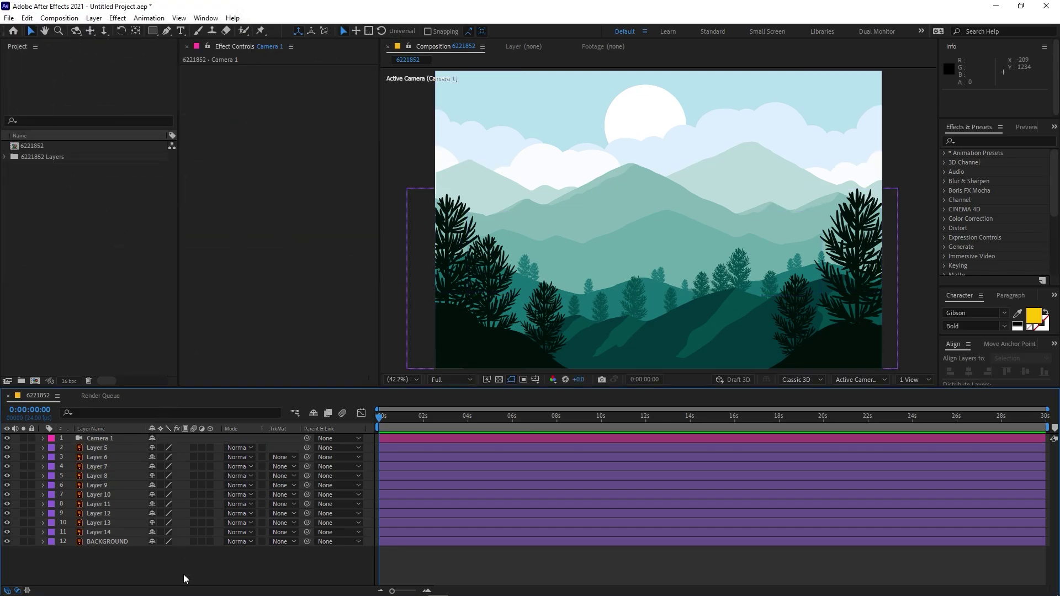
pyautogui.moveTo(252, 445)
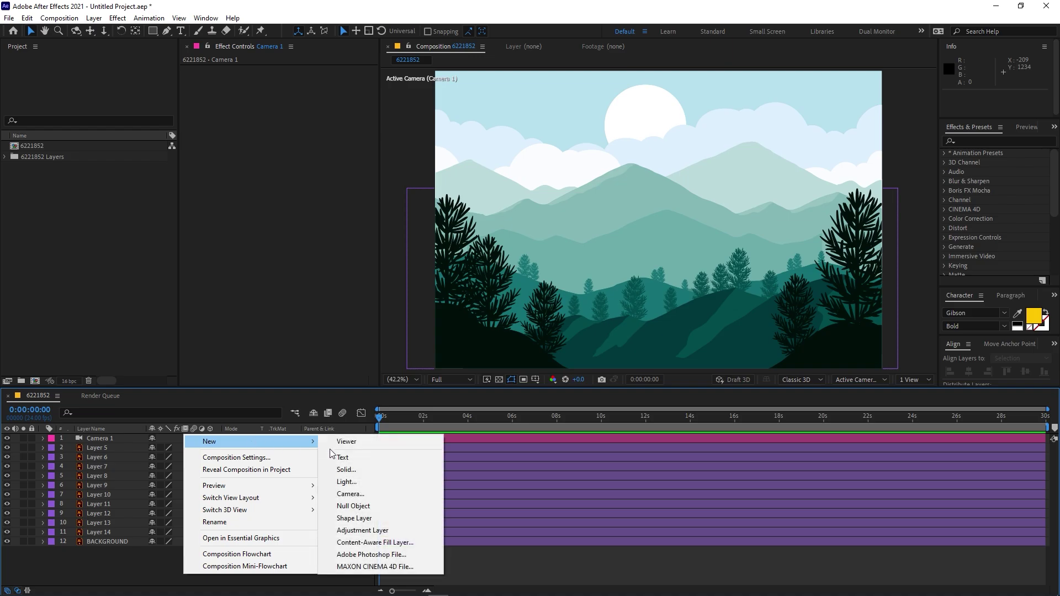
pyautogui.click(368, 508)
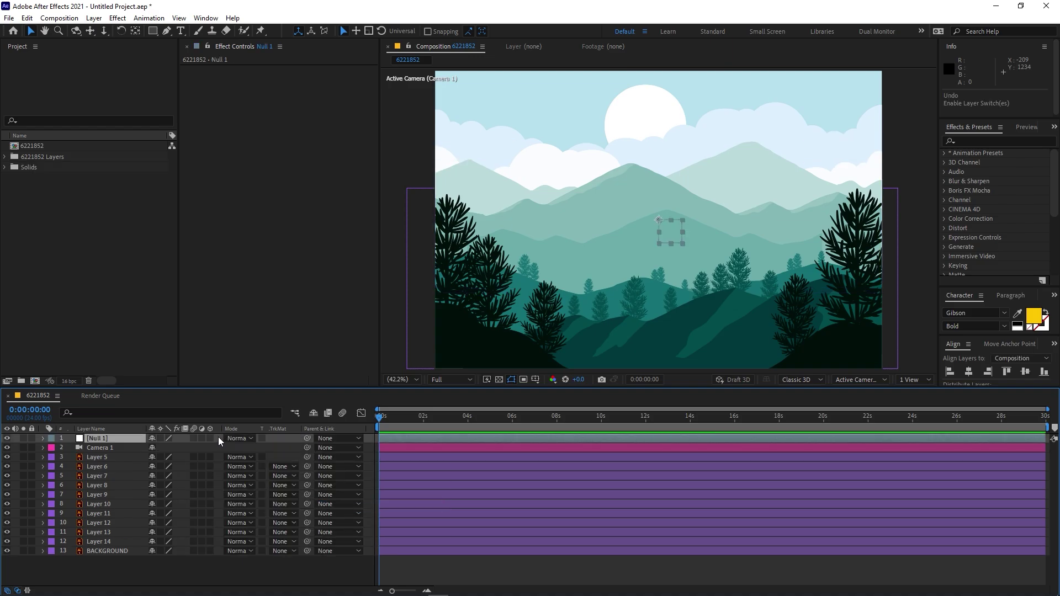
pyautogui.moveTo(214, 442); pyautogui.dragTo(212, 560)
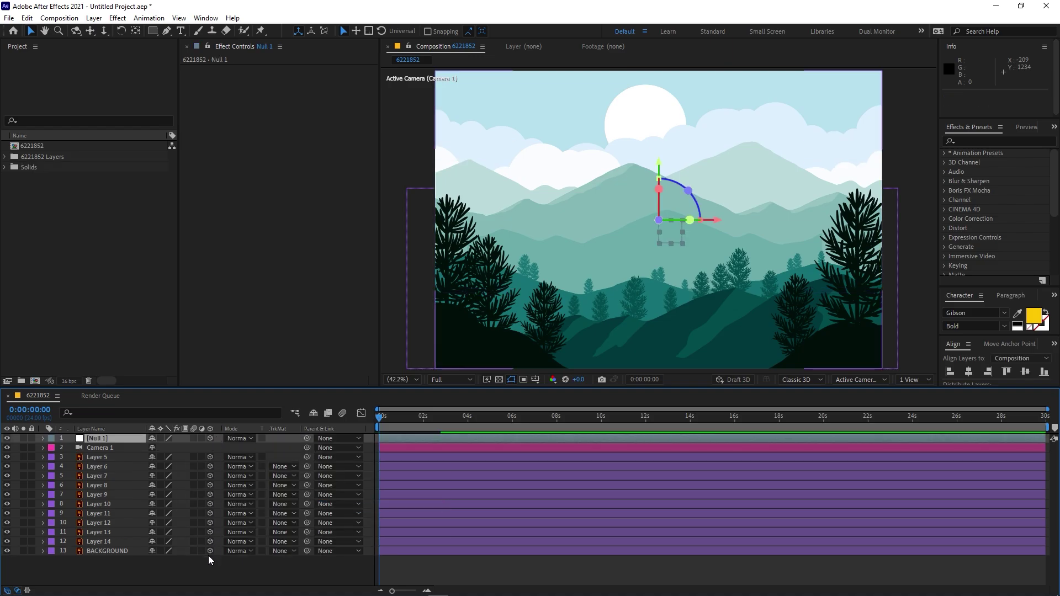
pyautogui.click(215, 563)
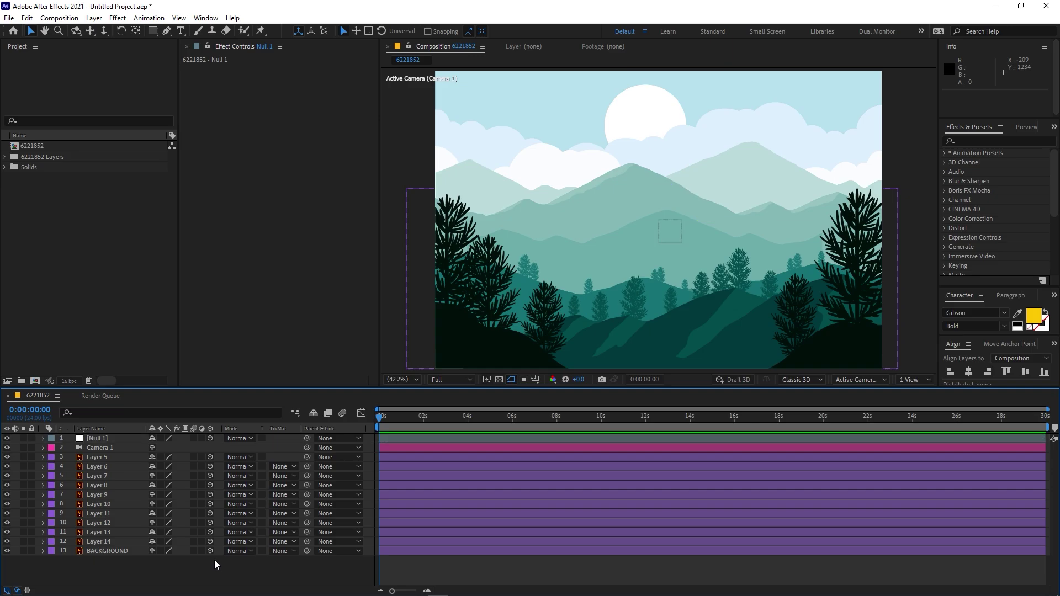
# Parent Camera 1 to the Null 1 layer.
pyautogui.click(101, 448)
pyautogui.moveTo(307, 448); pyautogui.dragTo(102, 440)
pyautogui.click(102, 440)
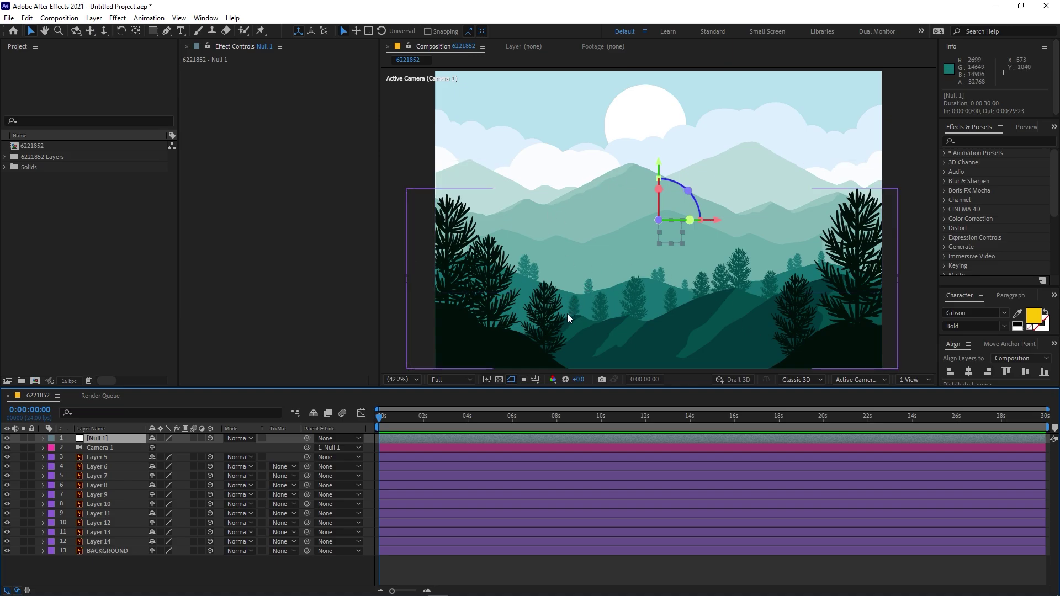
pyautogui.click(117, 456)
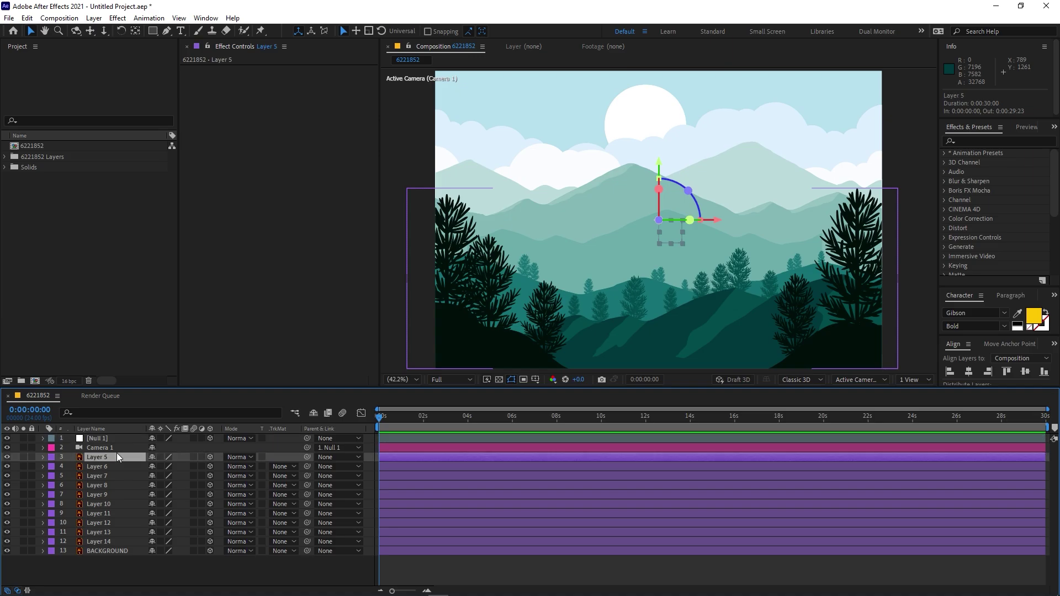
pyautogui.click(122, 565)
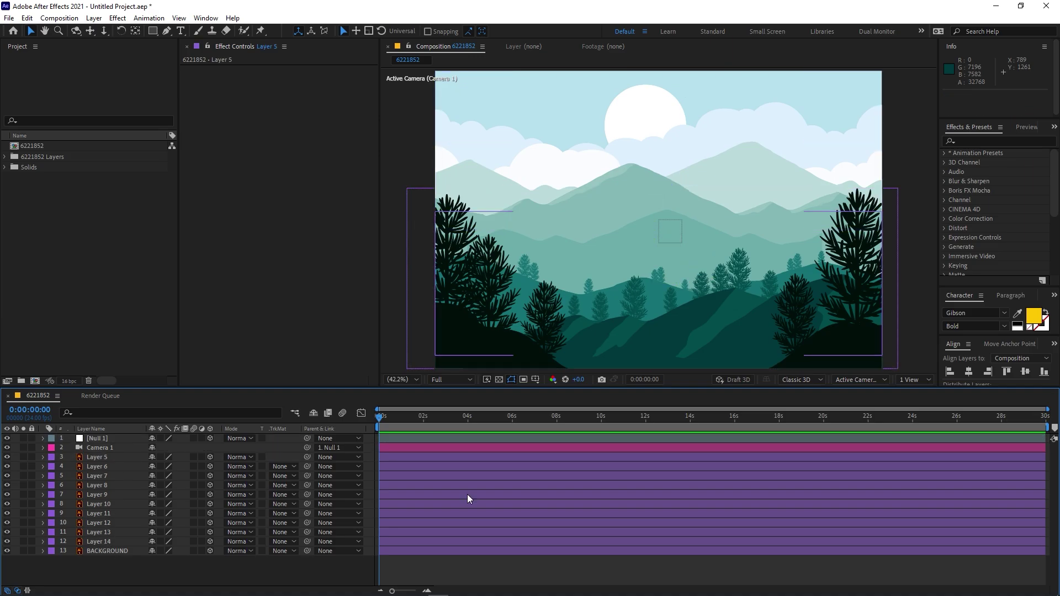
# Split the composition viewer into 2 Views and check the artwork layers and the camera in the Top view.
pyautogui.click(912, 380)
pyautogui.click(918, 402)
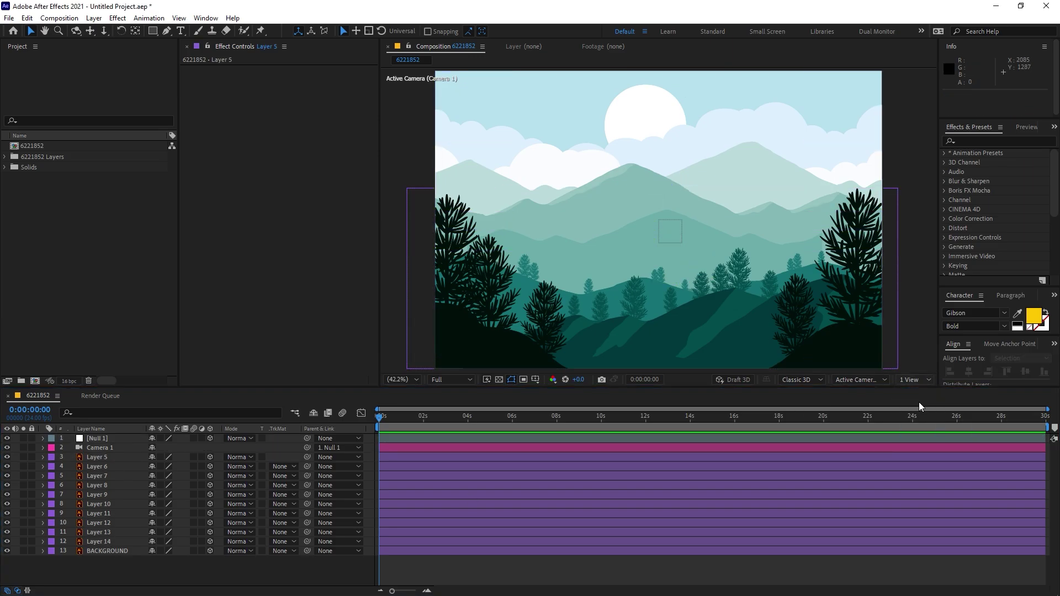
pyautogui.scroll(3, 544, 286)
pyautogui.scroll(-3, 544, 285)
pyautogui.click(116, 459)
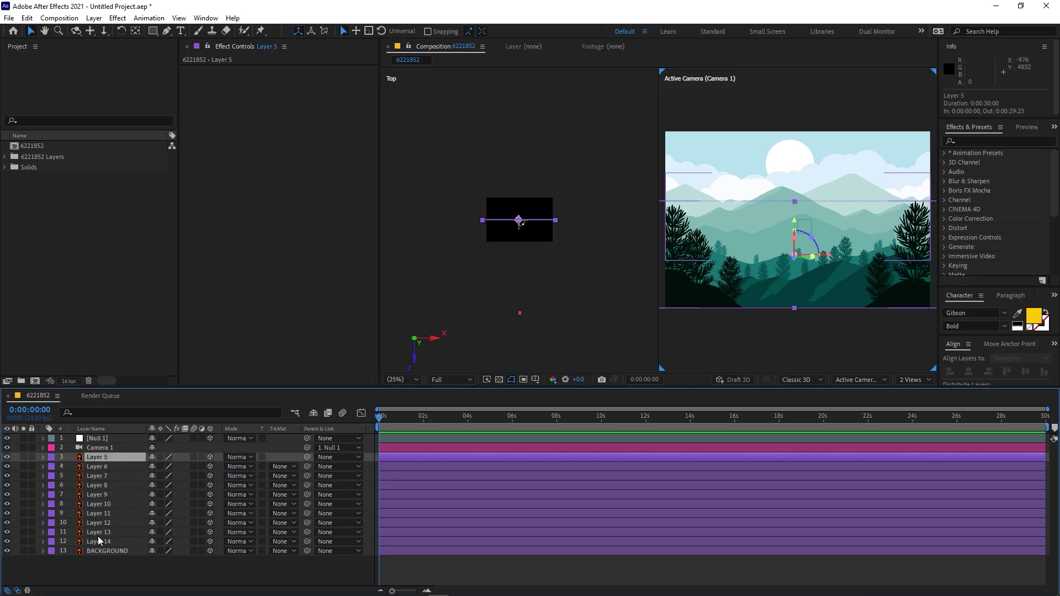
pyautogui.keyDown('shift'); pyautogui.click(100, 552); pyautogui.keyUp('shift')
pyautogui.click(106, 448)
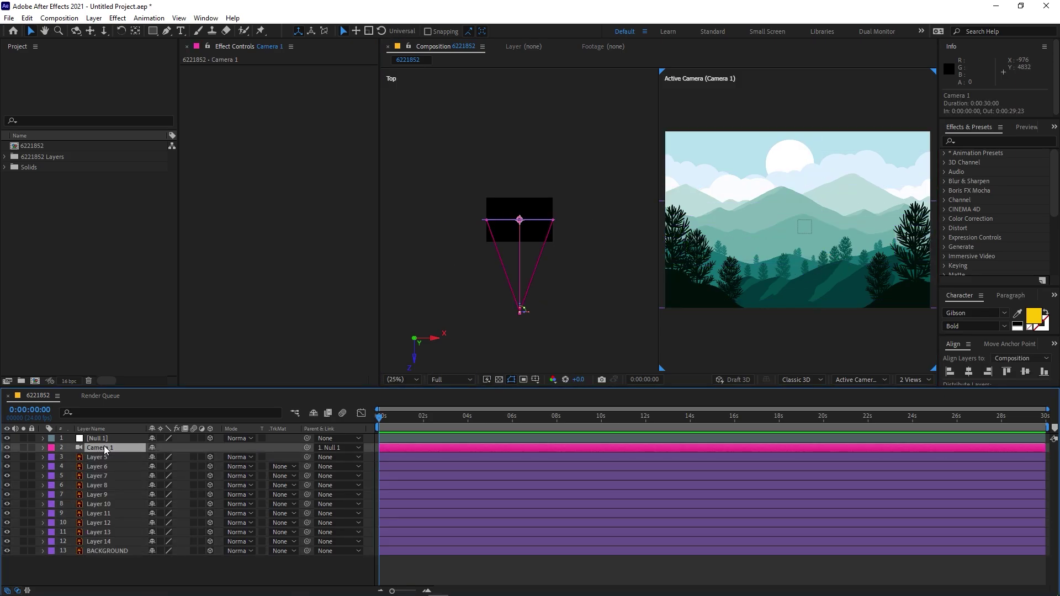
# Push the BACKGROUND layer away from the camera in the Top view, to a Z position of about 6928.
pyautogui.click(113, 551)
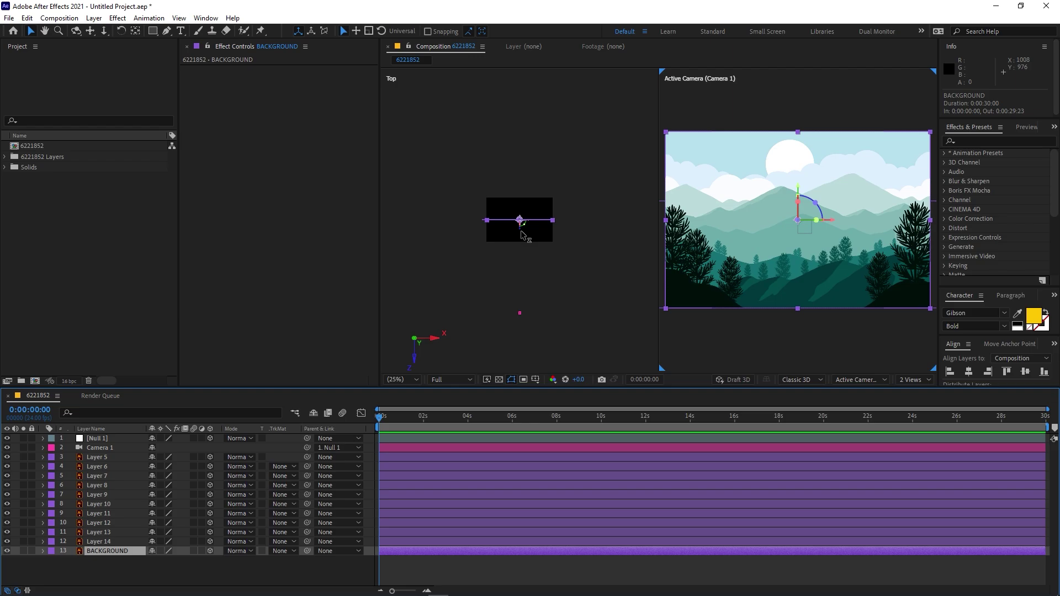
pyautogui.scroll(3, 522, 232)
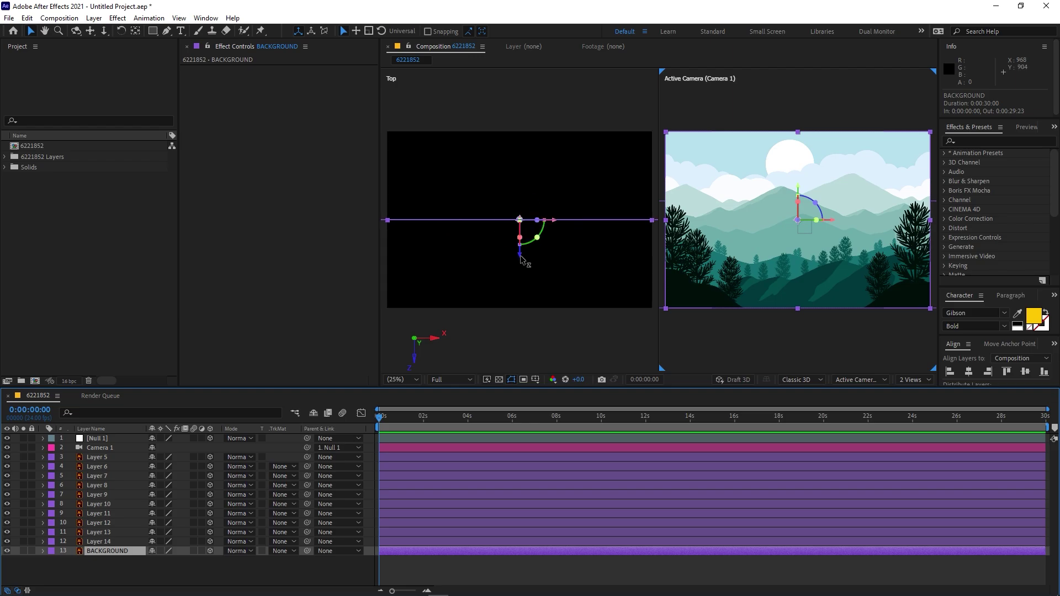
pyautogui.scroll(-3, 522, 260)
pyautogui.moveTo(520, 231); pyautogui.dragTo(513, 80)
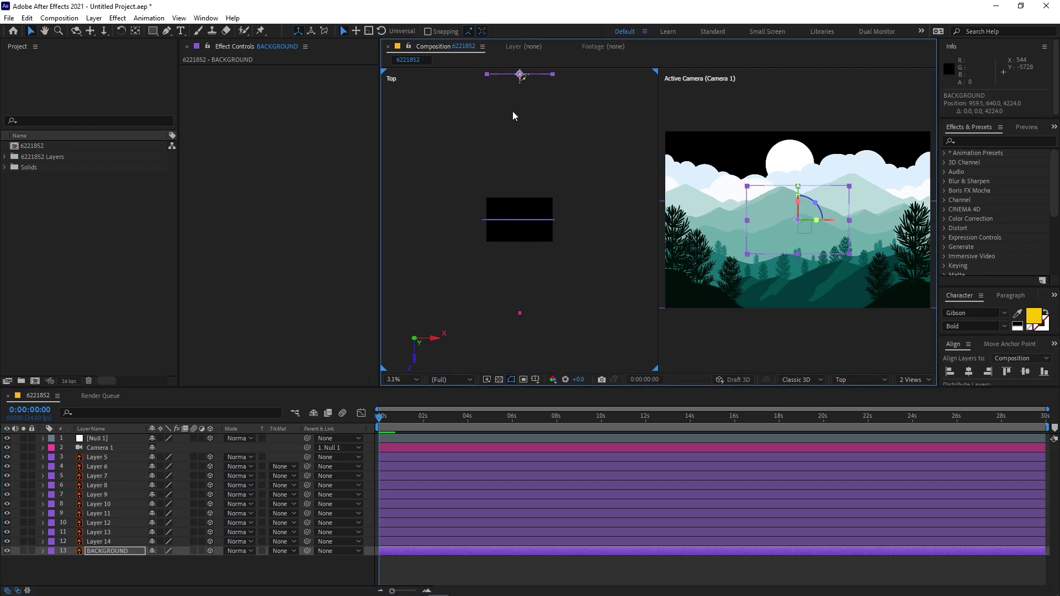
pyautogui.scroll(3, 554, 143)
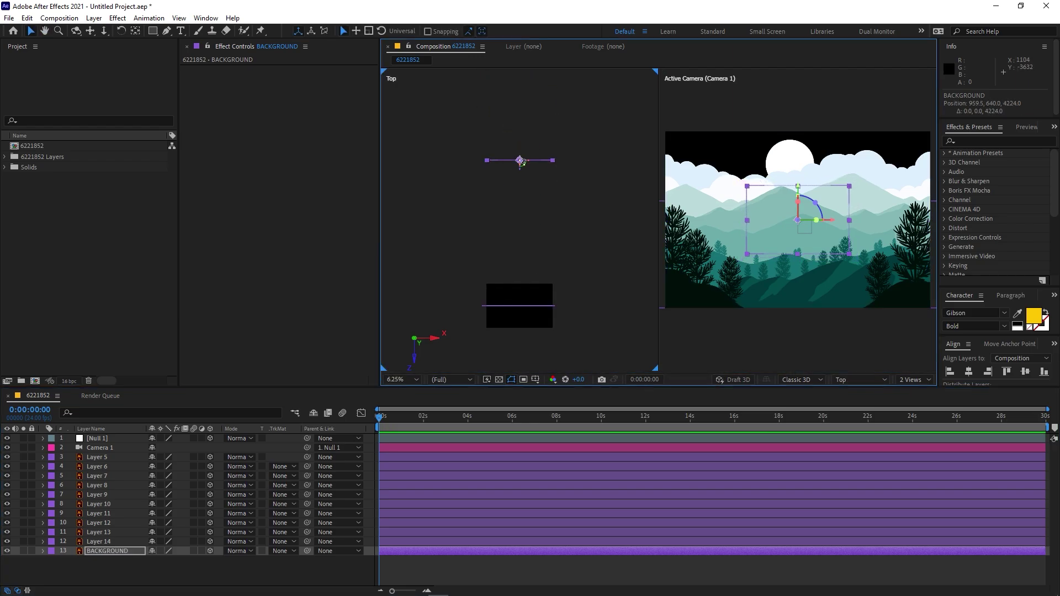
pyautogui.moveTo(520, 172); pyautogui.dragTo(523, 74)
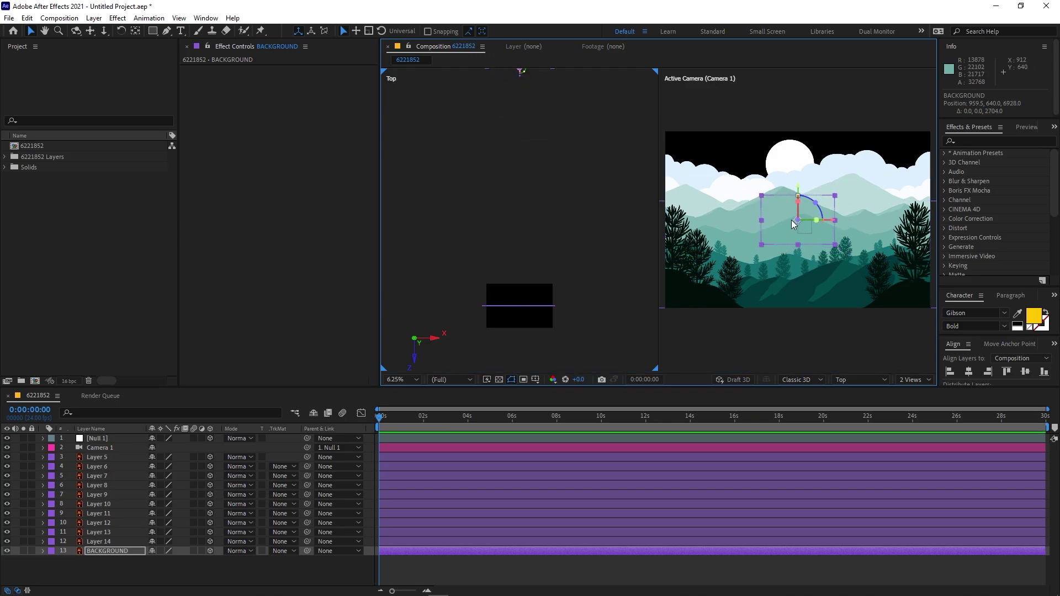
# Move the BACKGROUND layer farther back to Z about 10896 and scale it to about 539.2% so it fills the camera frame.
pyautogui.press('s')
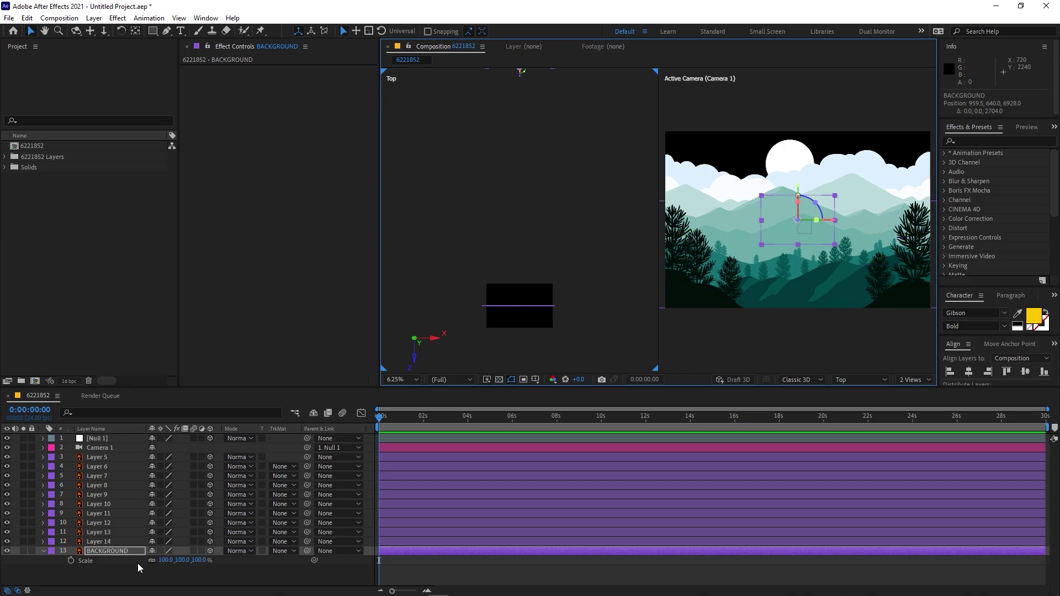
pyautogui.moveTo(170, 560); pyautogui.dragTo(351, 588)
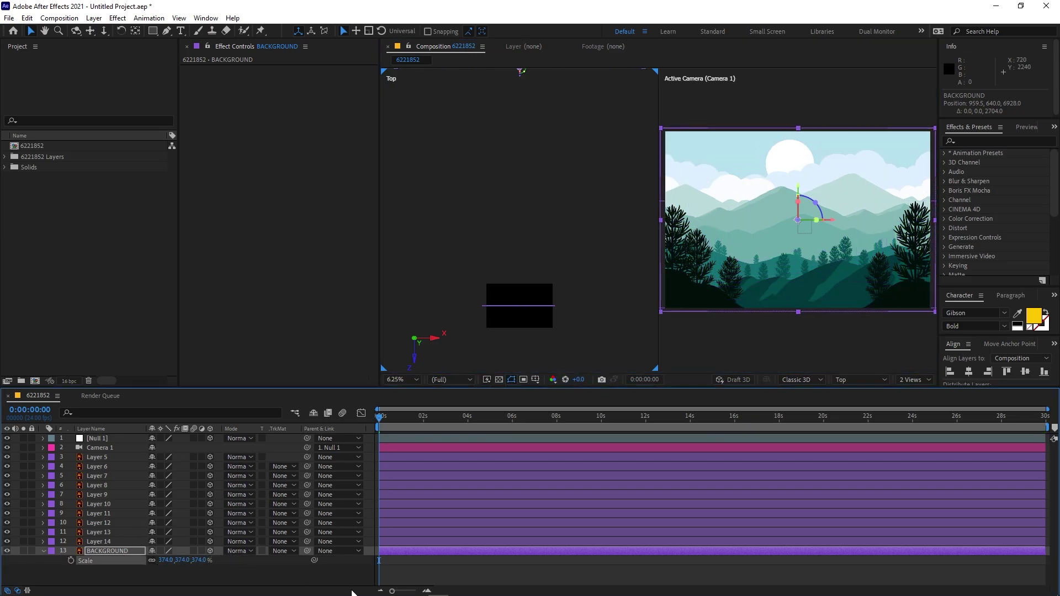
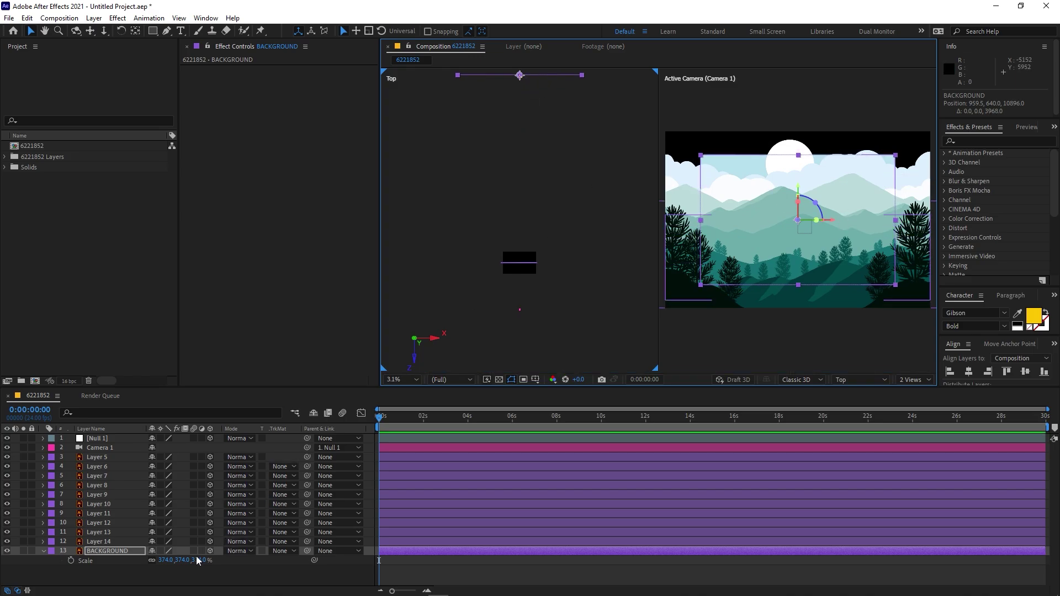
pyautogui.moveTo(165, 562); pyautogui.dragTo(568, 574)
pyautogui.click(568, 574)
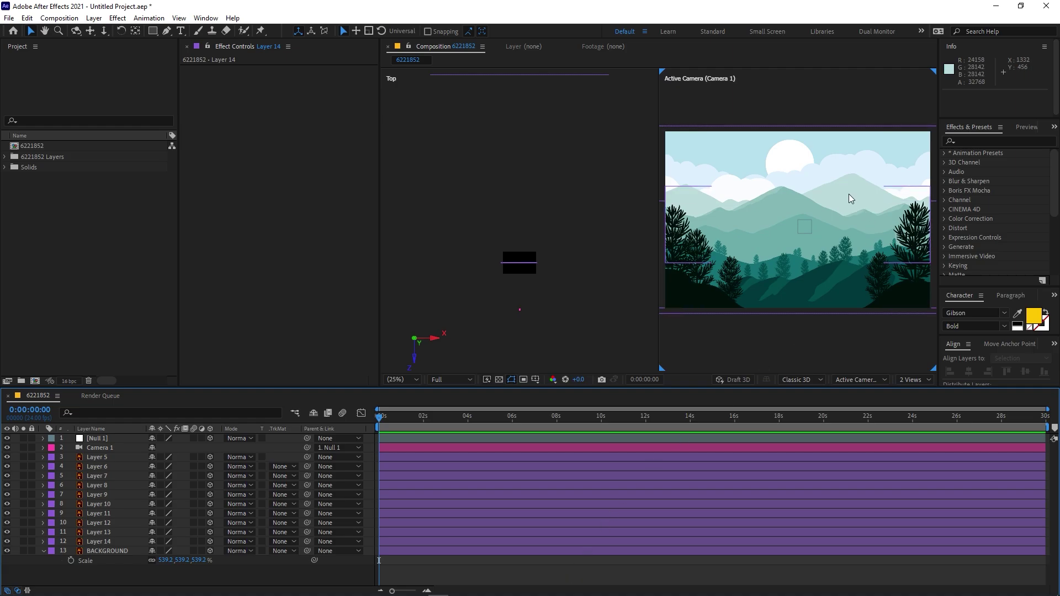
# Try moving Layer 14 toward the camera to a Z position of about -1280, and undo the move.
pyautogui.click(106, 541)
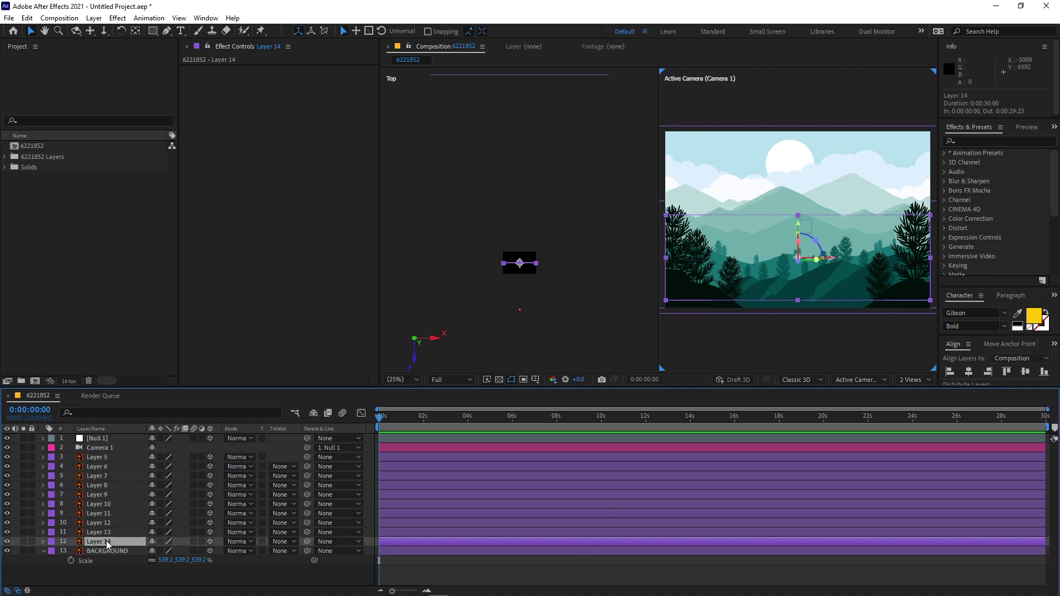
pyautogui.click(7, 542)
pyautogui.click(7, 542)
pyautogui.moveTo(522, 269); pyautogui.dragTo(532, 292)
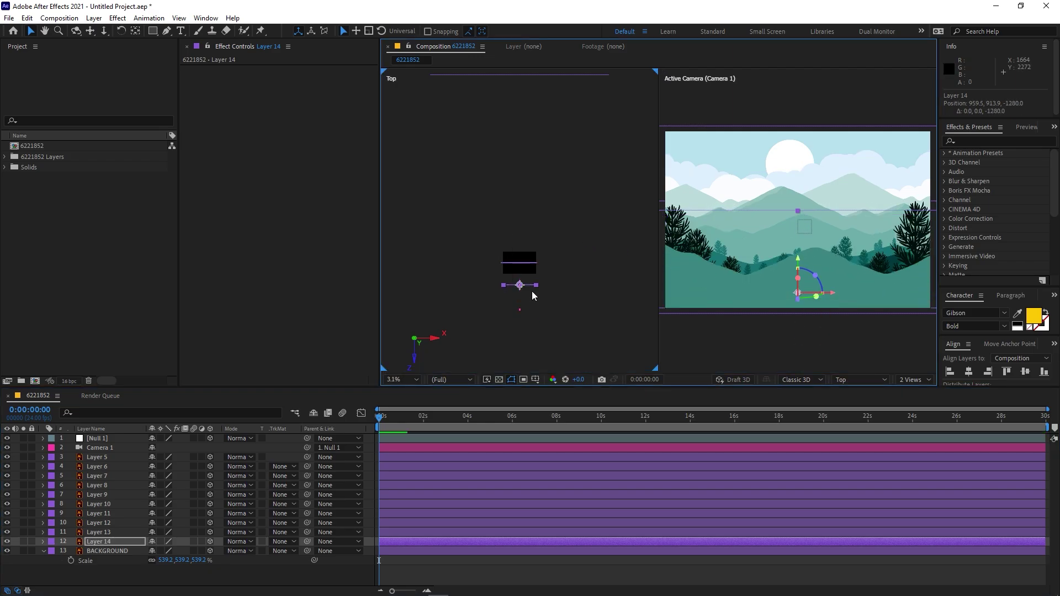
pyautogui.hotkey('ctrl', 'z')
# Push Layer 13 (the sun) back to Z about 10496, scale it to about 787.3%, and raise it to Y about -728.
pyautogui.click(109, 531)
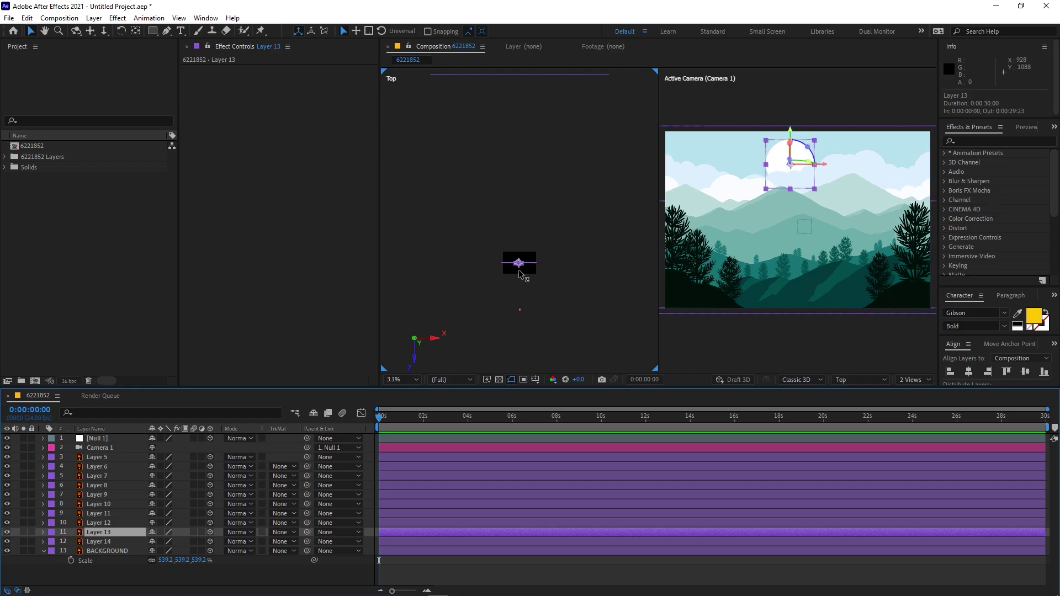
pyautogui.moveTo(519, 263); pyautogui.dragTo(517, 92)
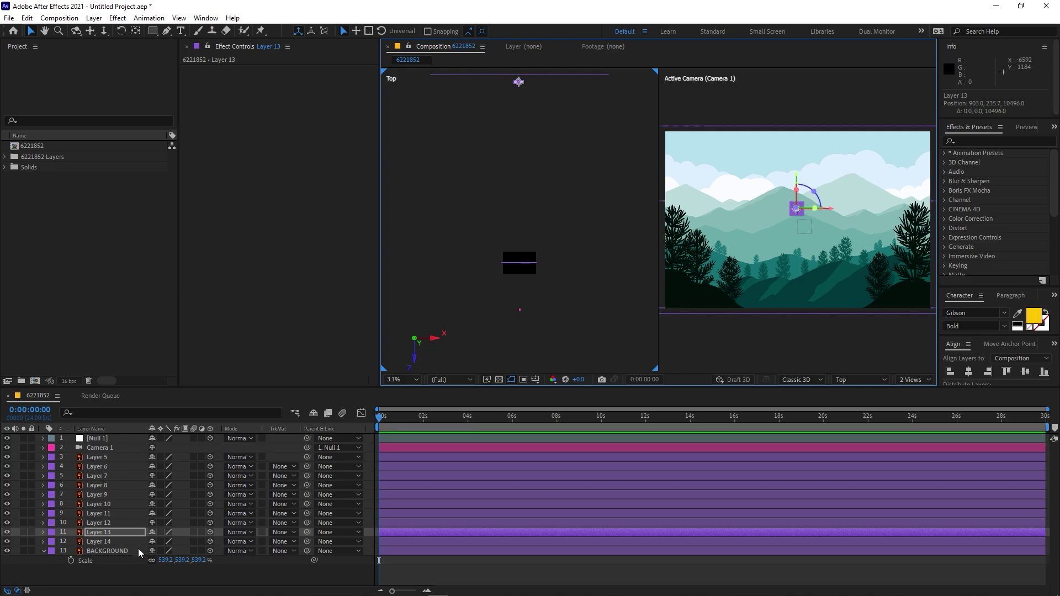
pyautogui.click(125, 533)
pyautogui.press('s')
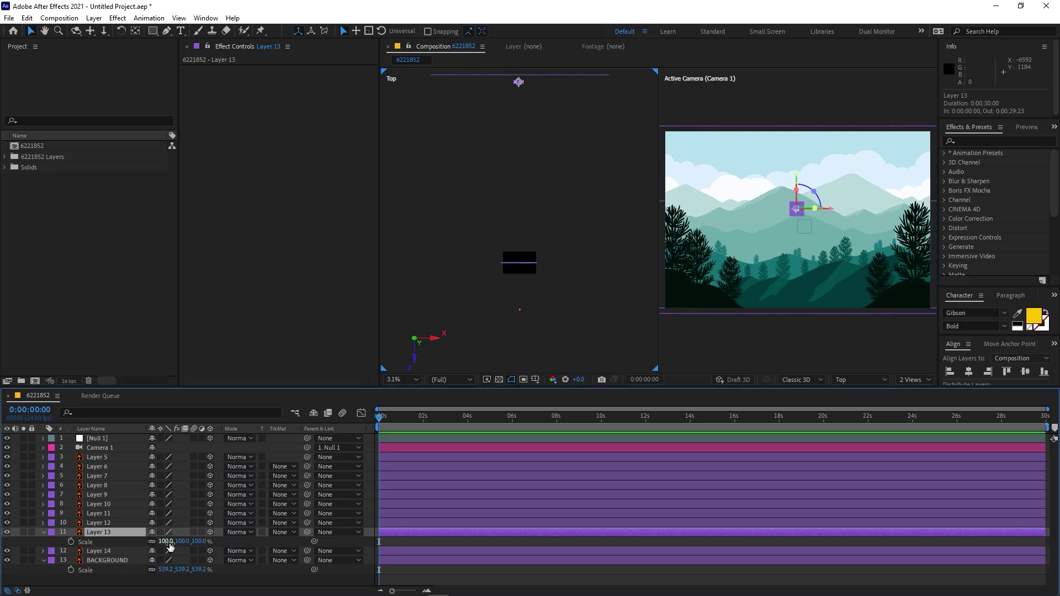
pyautogui.moveTo(165, 540); pyautogui.dragTo(252, 560)
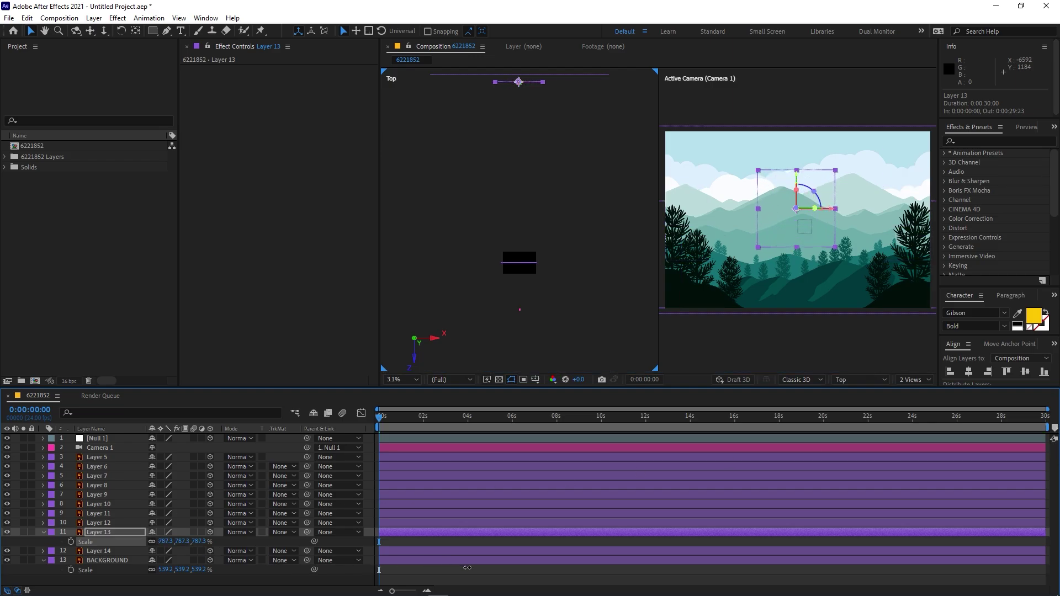
pyautogui.moveTo(797, 176); pyautogui.dragTo(790, 77)
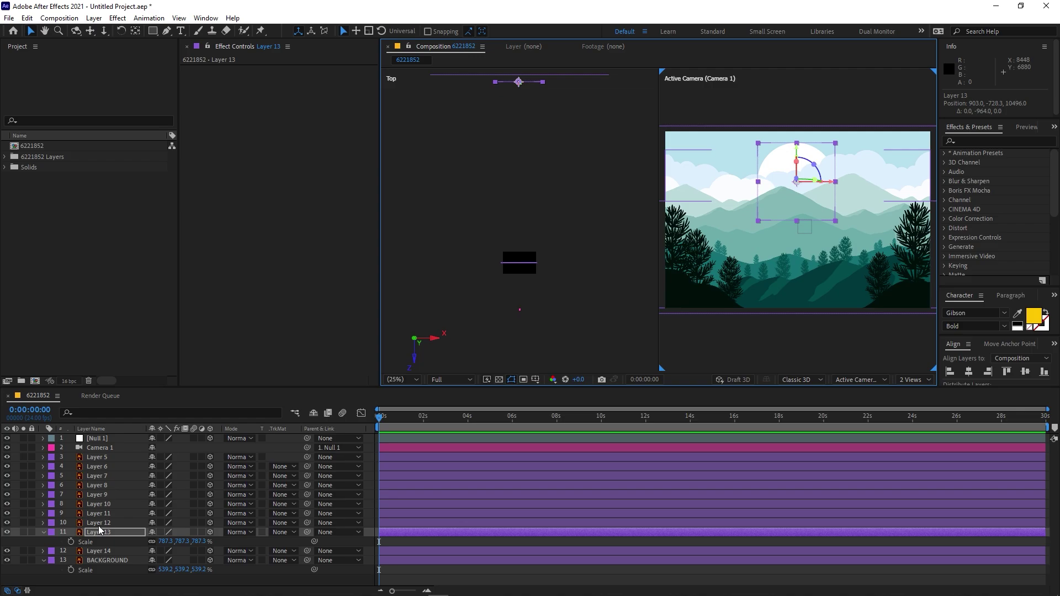
# Push Layer 12 (the clouds) back to Z about 9472, scale it to 463%, and raise it to Y about -508.
pyautogui.click(98, 526)
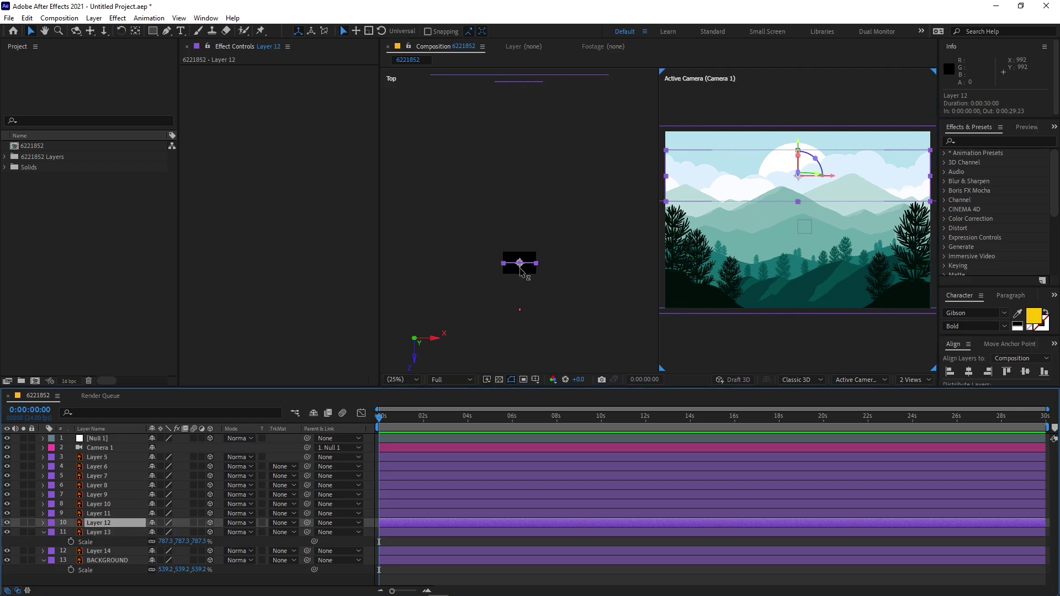
pyautogui.moveTo(522, 273); pyautogui.dragTo(512, 109)
pyautogui.press('s')
pyautogui.moveTo(171, 533); pyautogui.dragTo(379, 548)
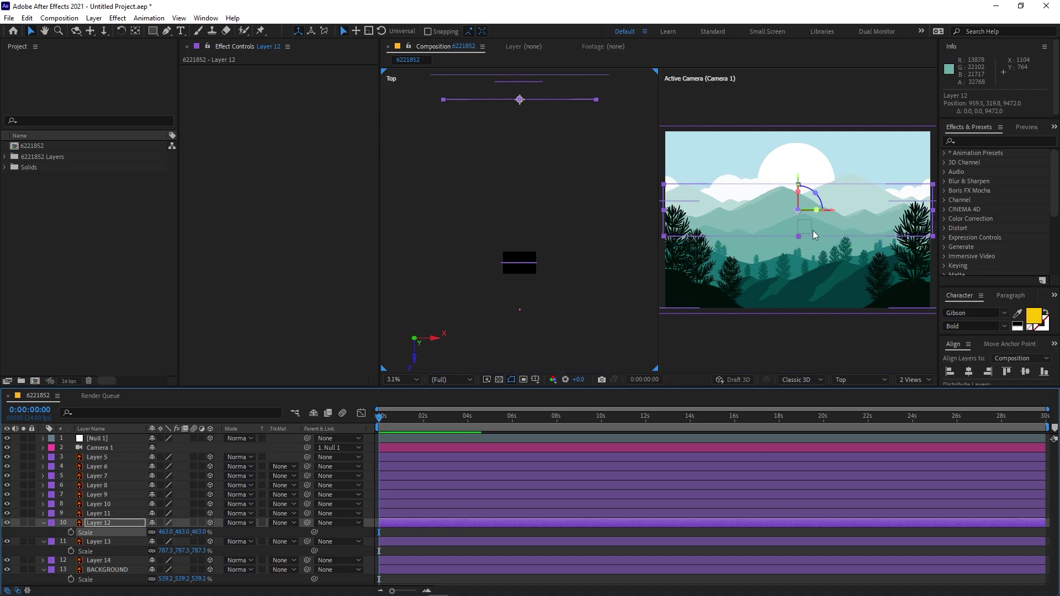
pyautogui.moveTo(797, 178); pyautogui.dragTo(813, 59)
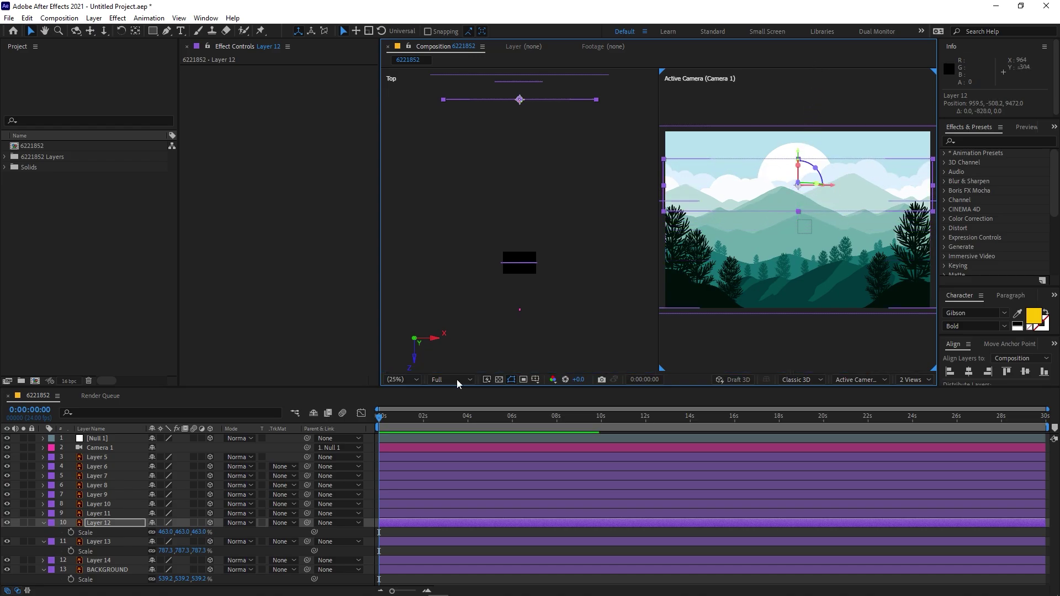
# Spread Layers 11 to 5 progressively closer to the camera, scaling them to 423, 396, 328, 369, 218, 192 and 146% respectively.
pyautogui.click(105, 513)
pyautogui.press('s')
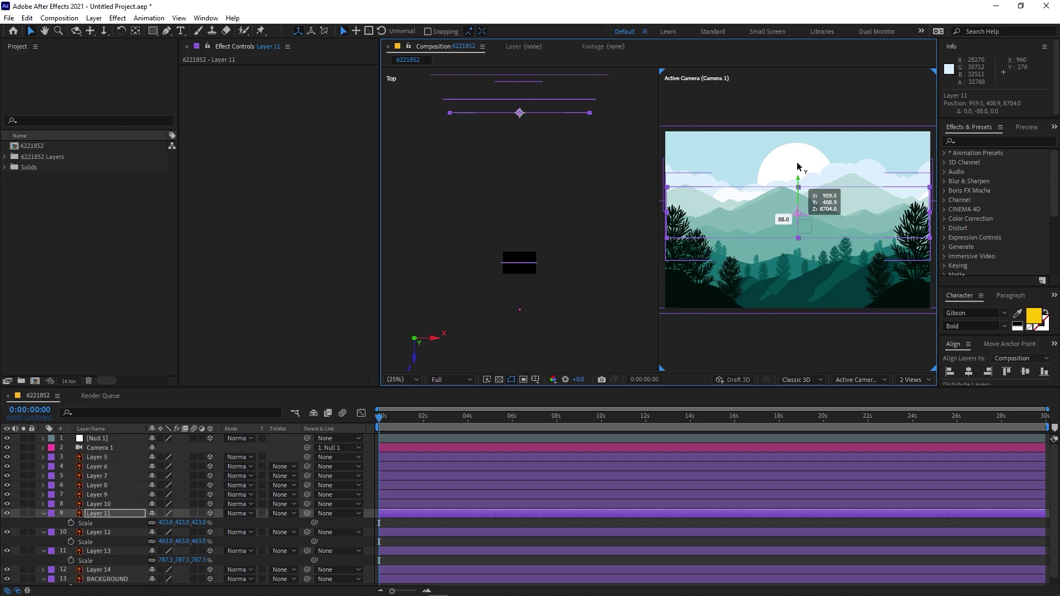
pyautogui.click(104, 503)
pyautogui.press('s')
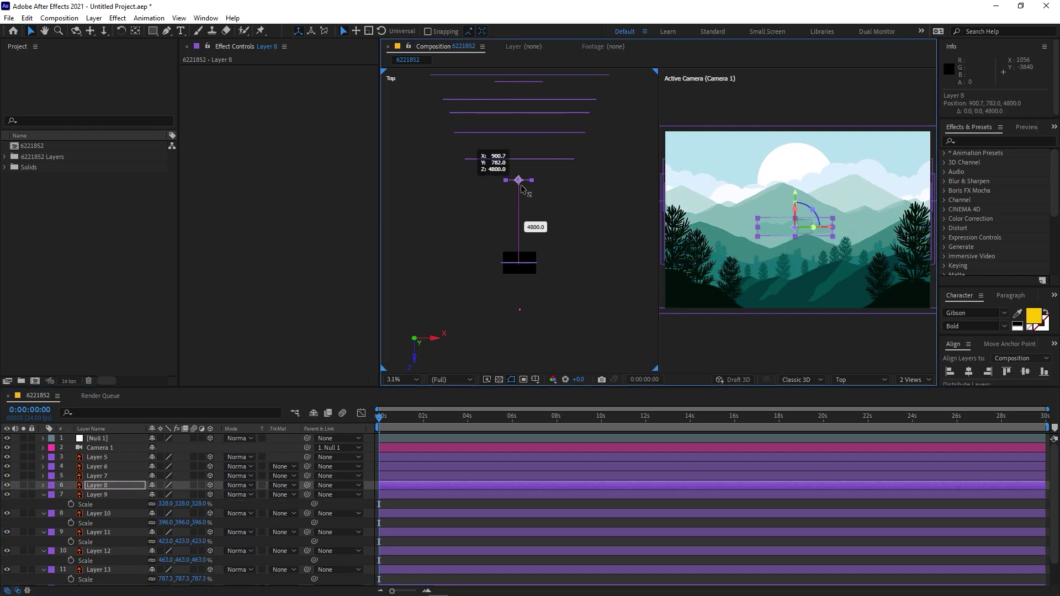
pyautogui.scroll(3, 199, 572)
pyautogui.click(104, 466)
pyautogui.moveTo(521, 270); pyautogui.dragTo(524, 238)
pyautogui.click(105, 457)
pyautogui.press('s')
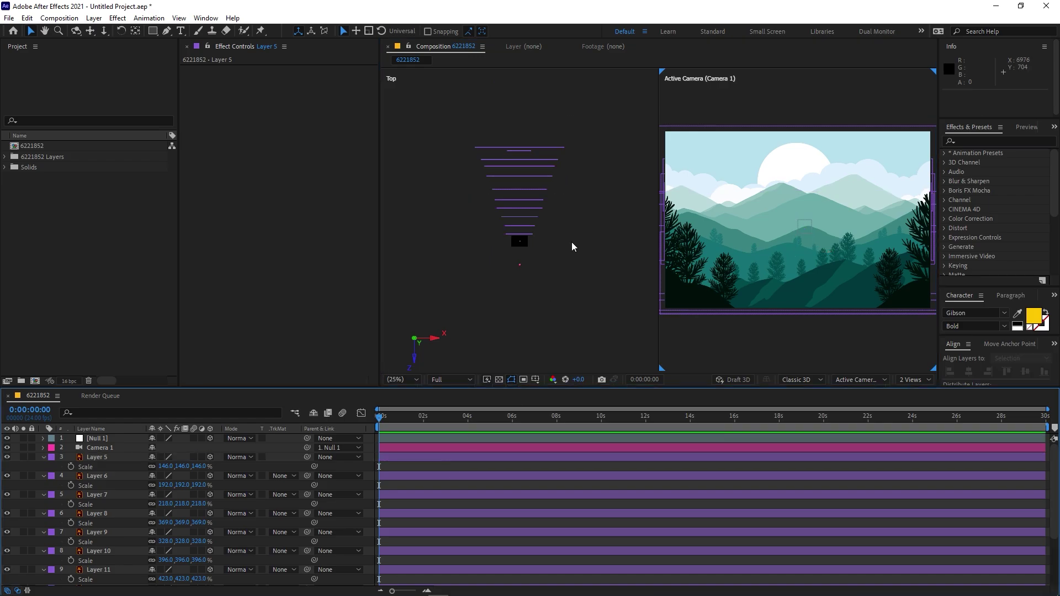
# Return the composition viewer to 1 View showing the active camera.
pyautogui.scroll(2, 524, 138)
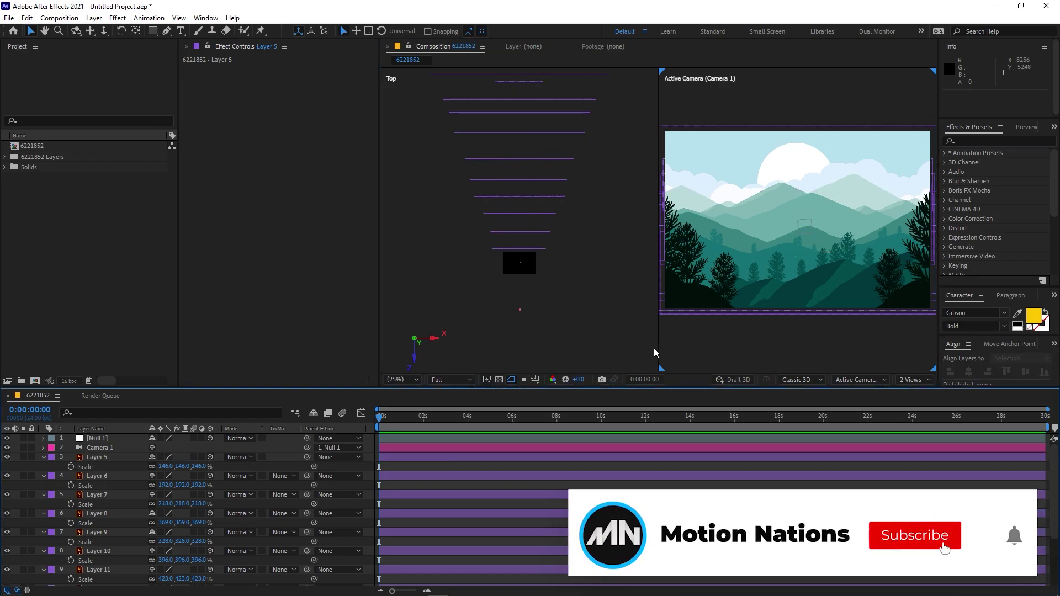
pyautogui.click(905, 381)
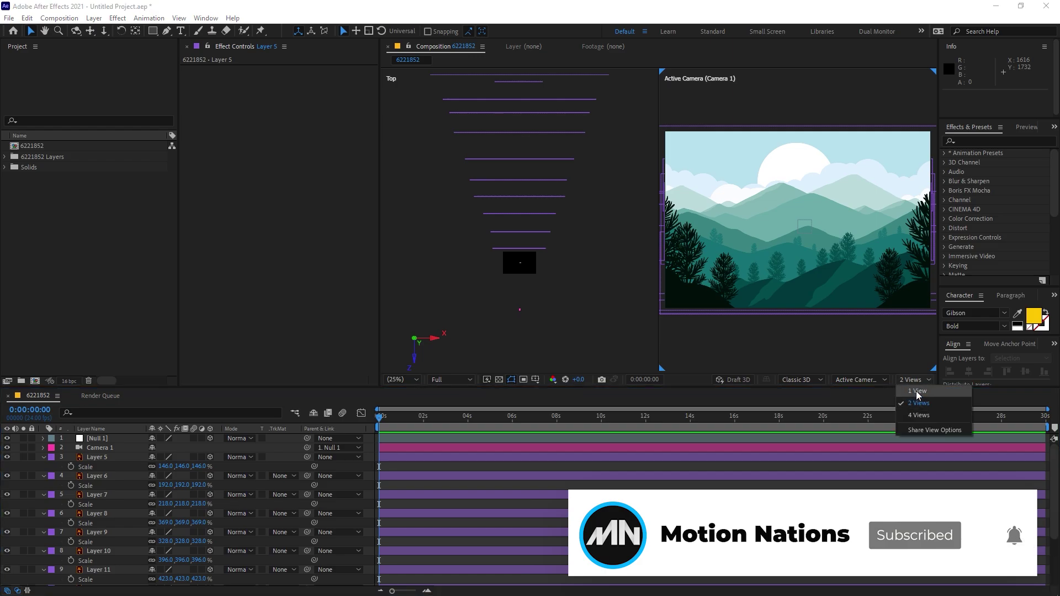
pyautogui.click(909, 393)
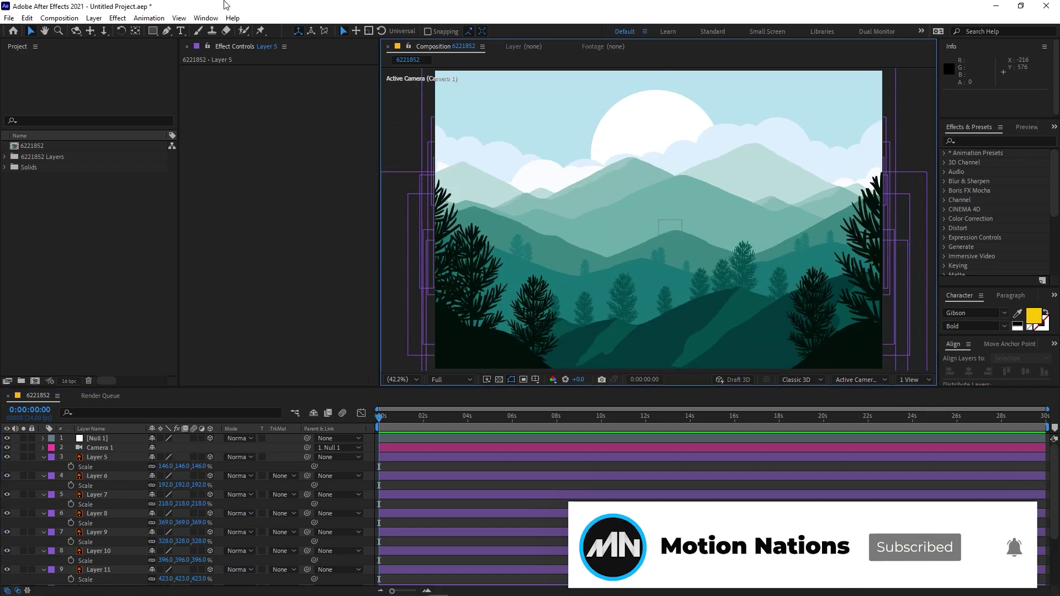
# Try orbiting the camera around the scene to check the depth between layers, and undo the camera moves.
pyautogui.click(76, 31)
pyautogui.scroll(-2, 639, 195)
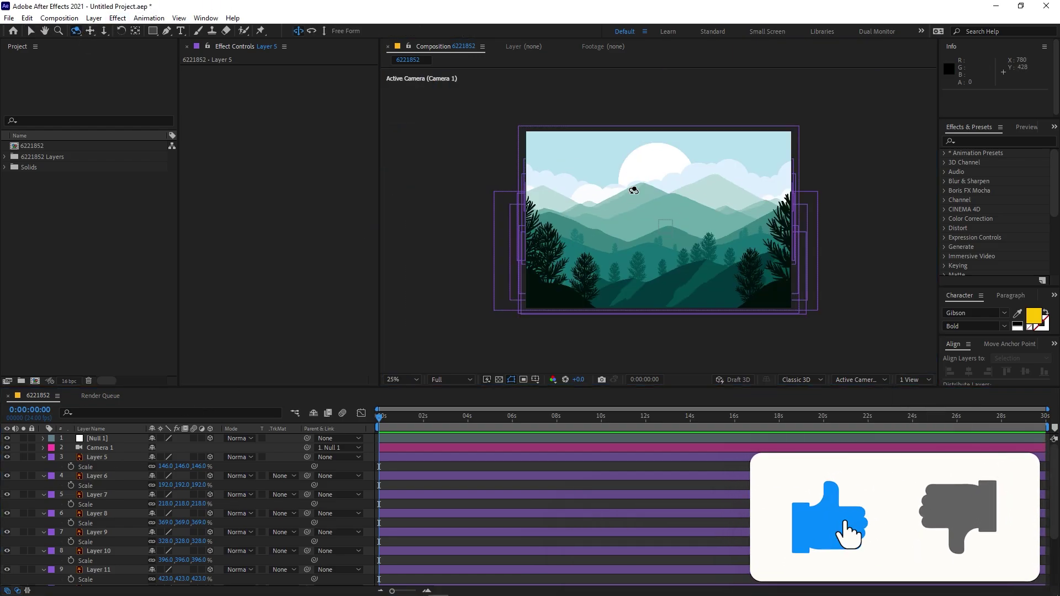
pyautogui.moveTo(619, 208); pyautogui.dragTo(655, 216)
pyautogui.scroll(-2, 624, 210)
pyautogui.scroll(2, 624, 210)
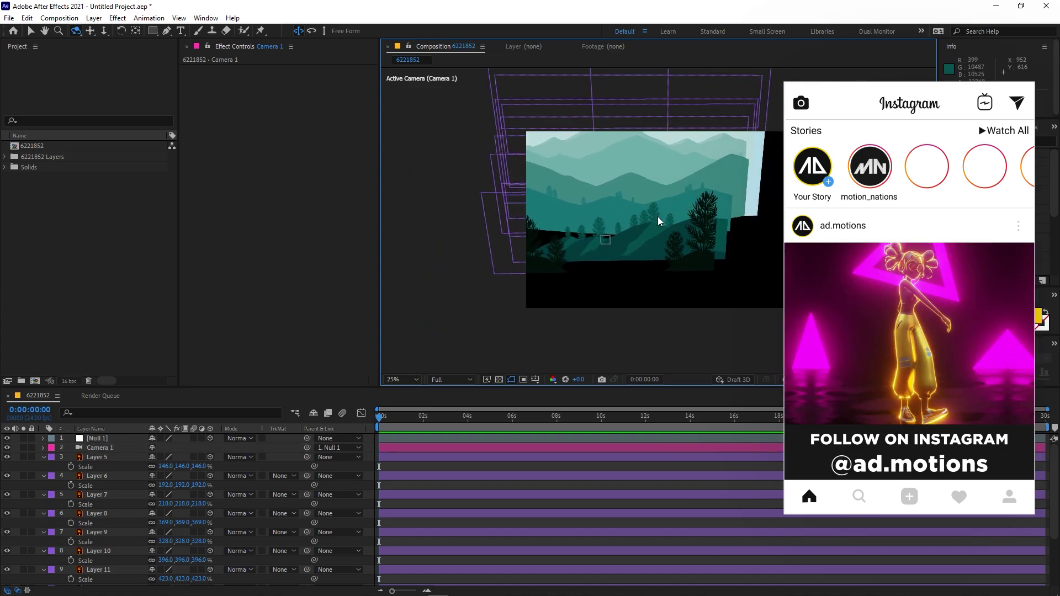
pyautogui.hotkey('ctrl', 'z')
pyautogui.hotkey('ctrl', 'z')
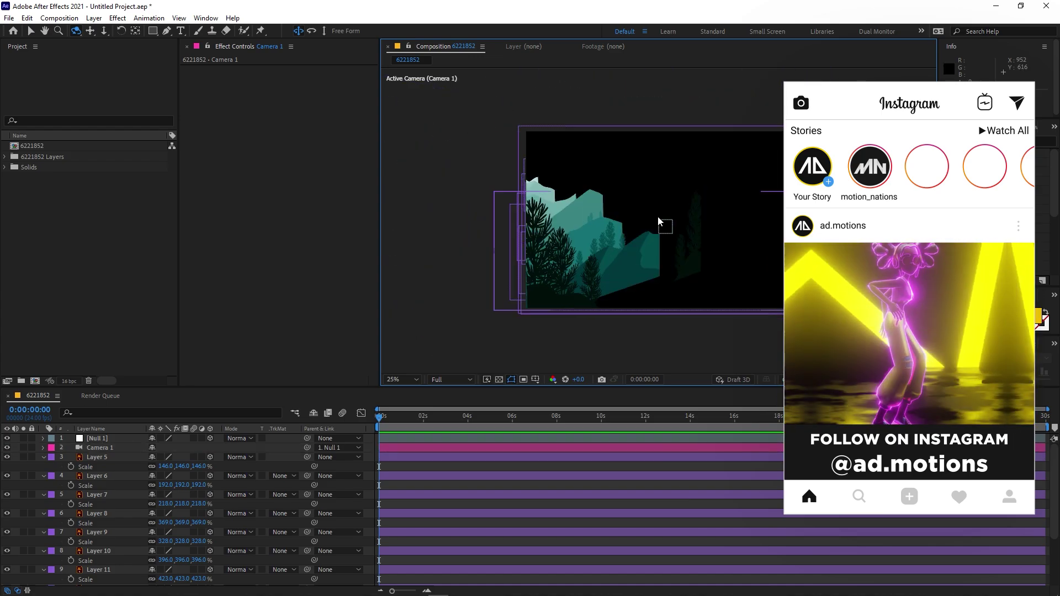
# Reveal the Position of Null 1, try changing its Y value to 596, and undo the change.
pyautogui.click(105, 438)
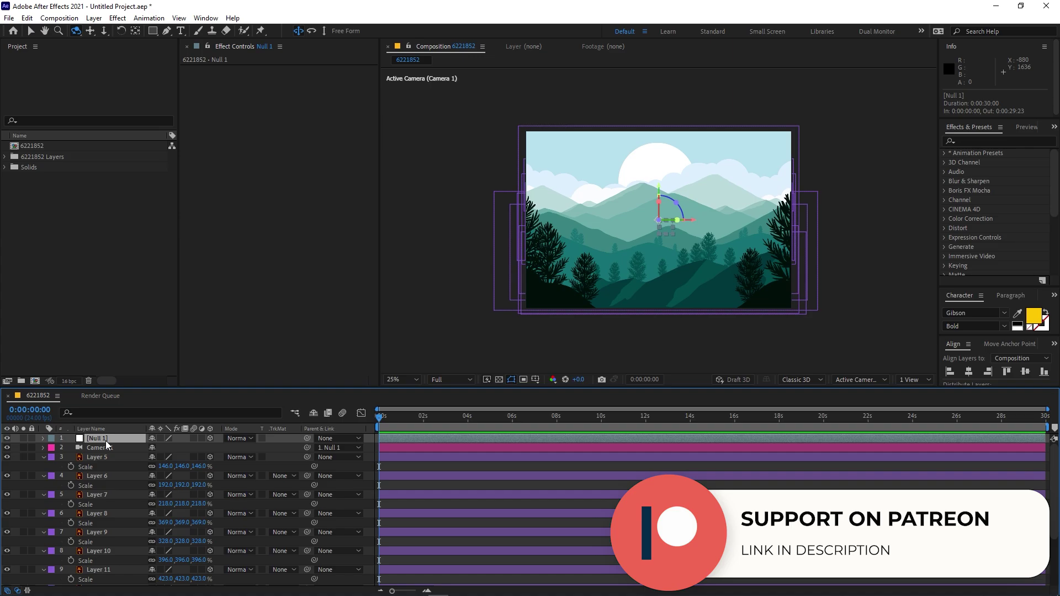
pyautogui.press('v')
pyautogui.press('.')
pyautogui.press('p')
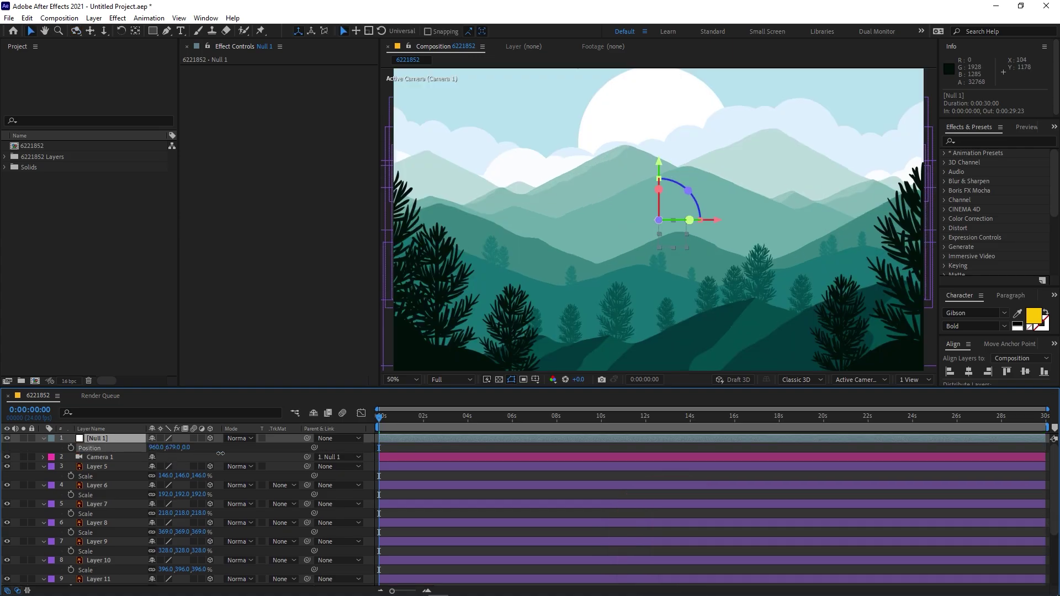
pyautogui.moveTo(220, 453); pyautogui.dragTo(166, 569)
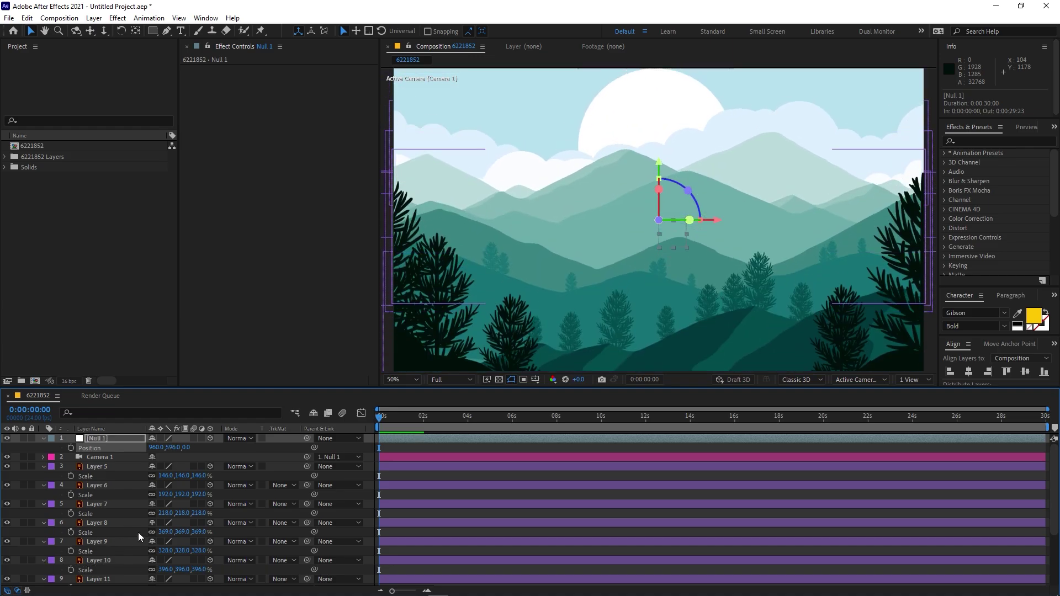
pyautogui.hotkey('ctrl', 'z')
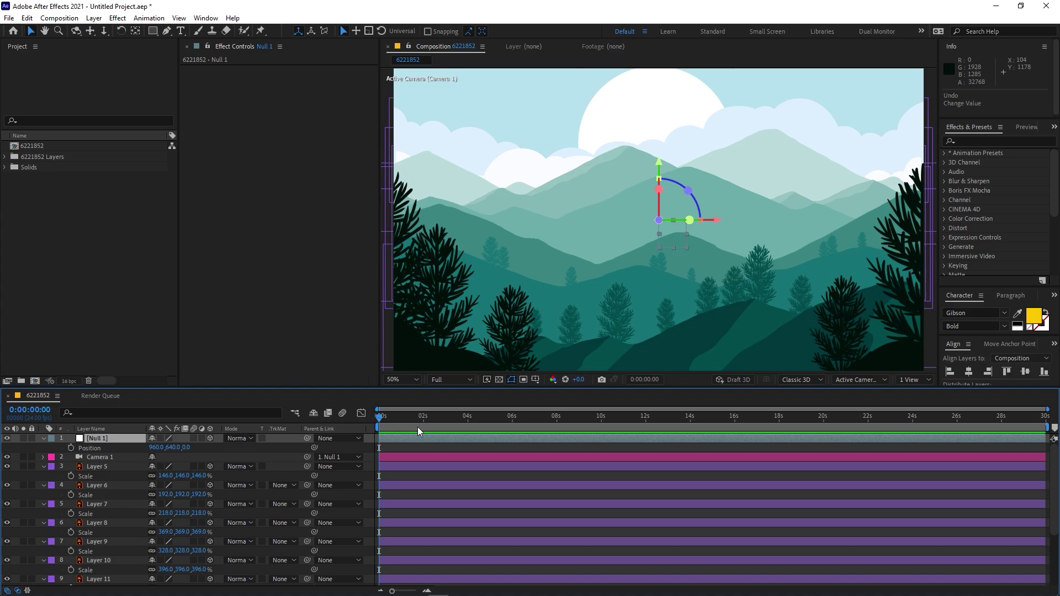
# Keyframe the Position of Null 1 at 0:00:07:23, and set its first-frame position to about 960, -1332, 3960.
pyautogui.moveTo(425, 427); pyautogui.dragTo(572, 436)
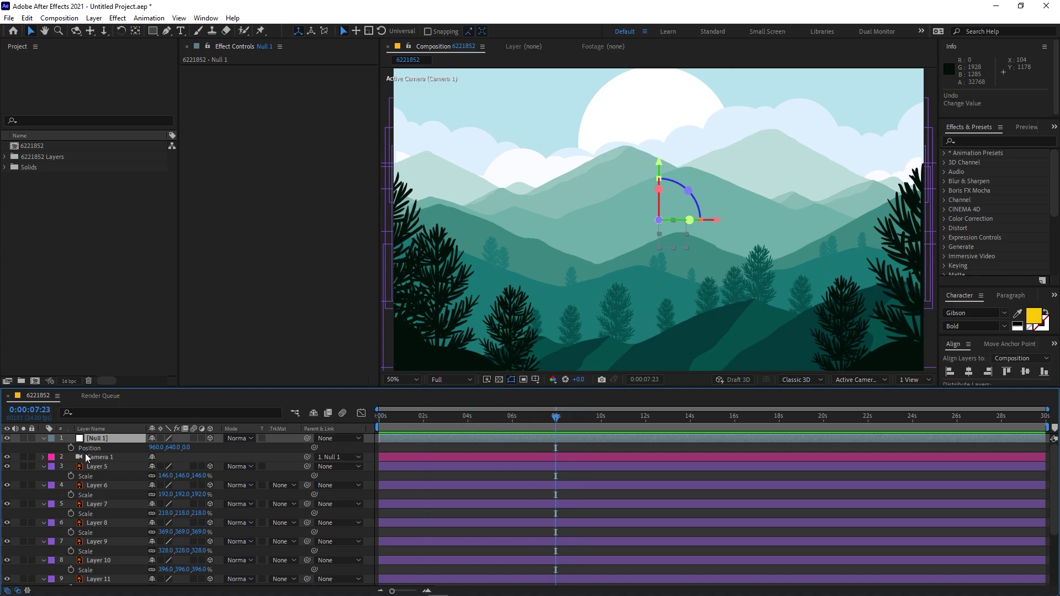
pyautogui.press('Home')
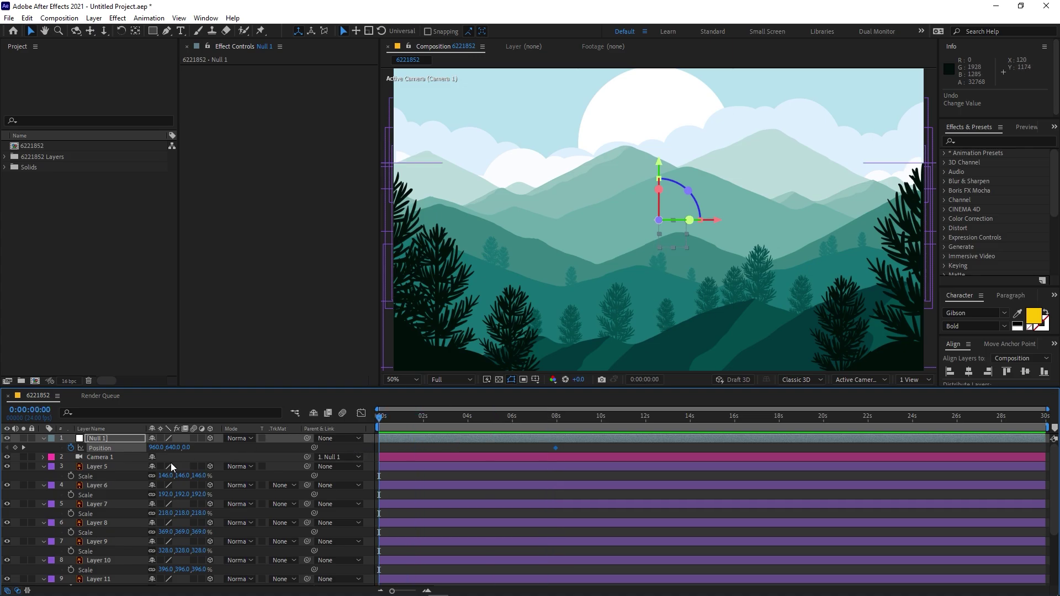
pyautogui.moveTo(187, 451); pyautogui.dragTo(535, 461)
pyautogui.moveTo(193, 448); pyautogui.dragTo(453, 465)
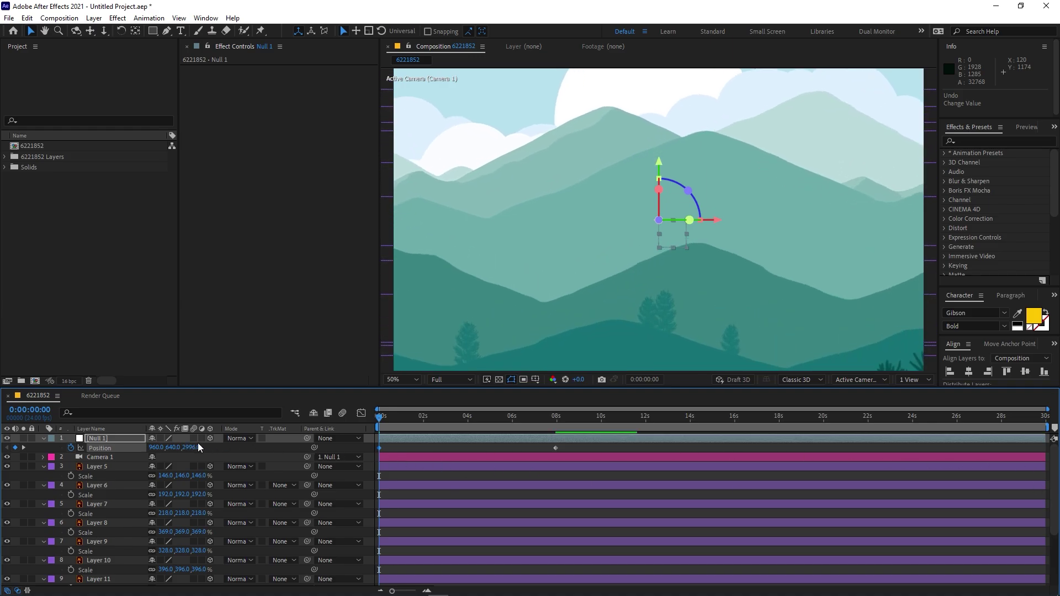
pyautogui.moveTo(198, 447); pyautogui.dragTo(529, 253)
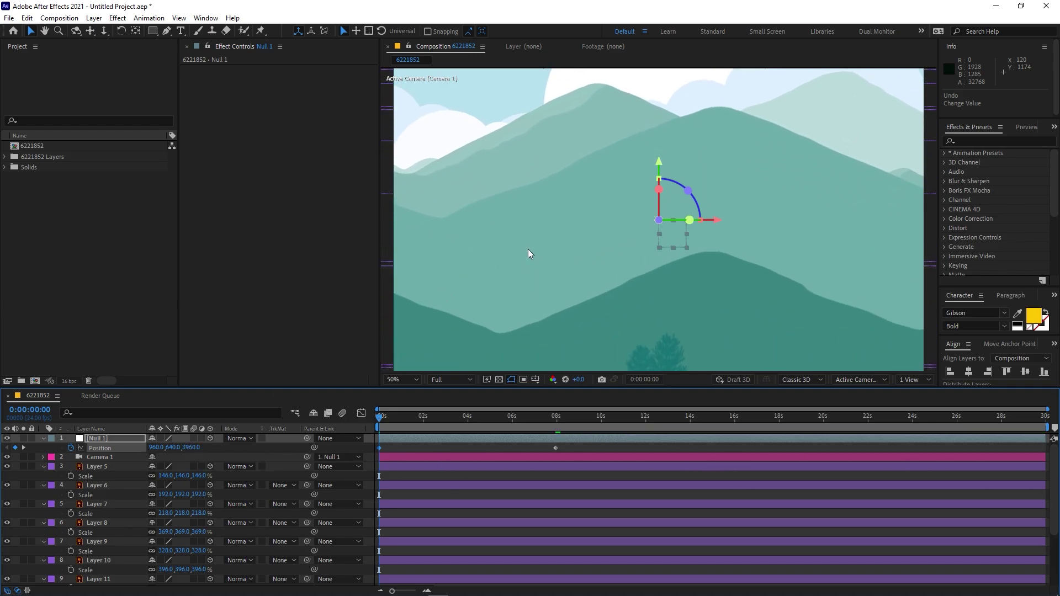
pyautogui.moveTo(659, 163); pyautogui.dragTo(663, 93)
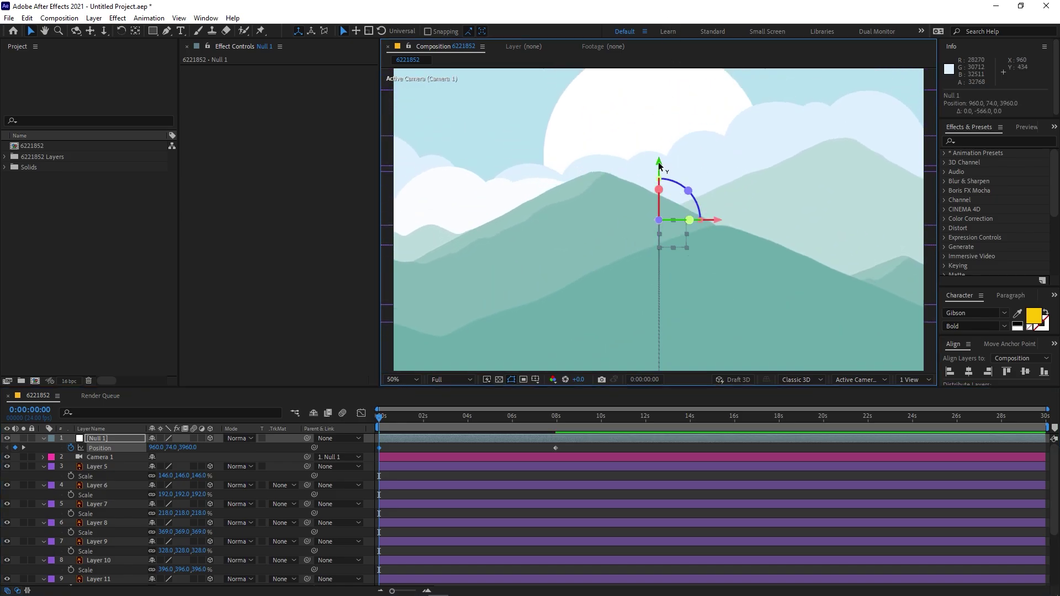
pyautogui.moveTo(659, 164); pyautogui.dragTo(682, 56)
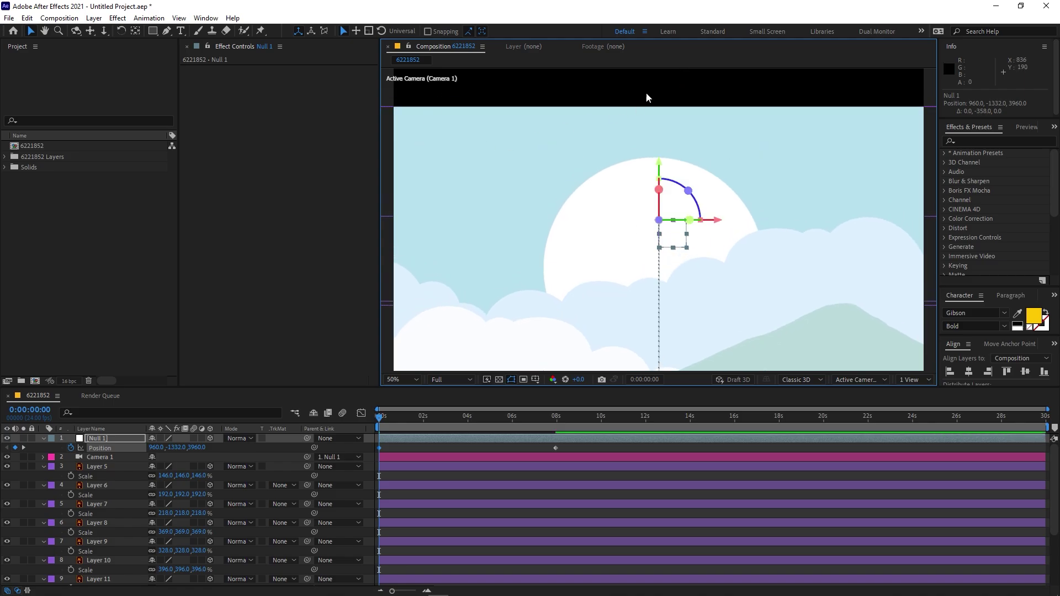
# Scale the BACKGROUND layer up to about 1080.2% so it covers the empty area above the sky.
pyautogui.scroll(-4, 588, 191)
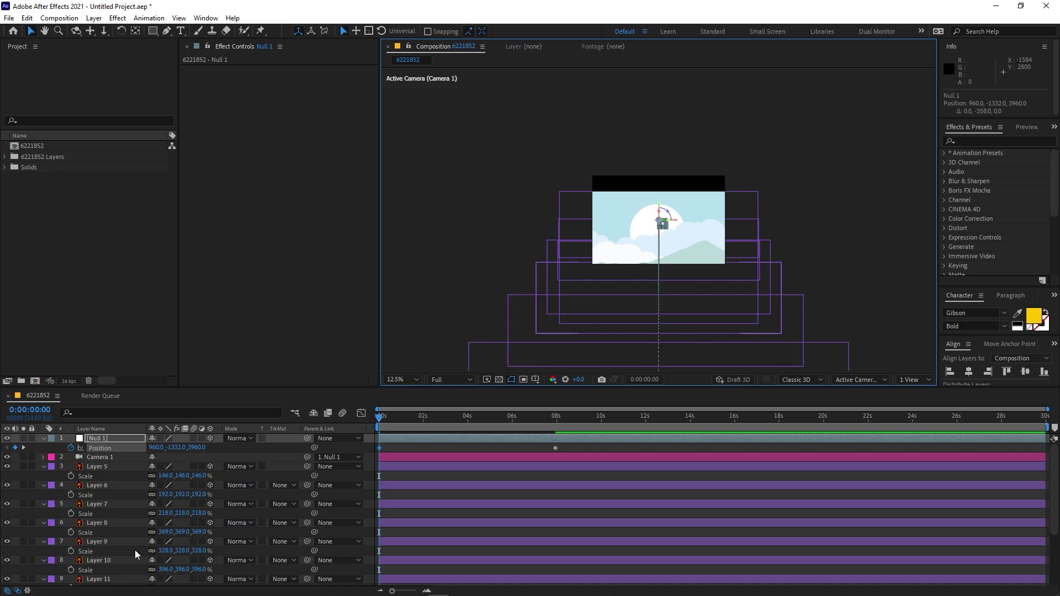
pyautogui.scroll(-3, 137, 554)
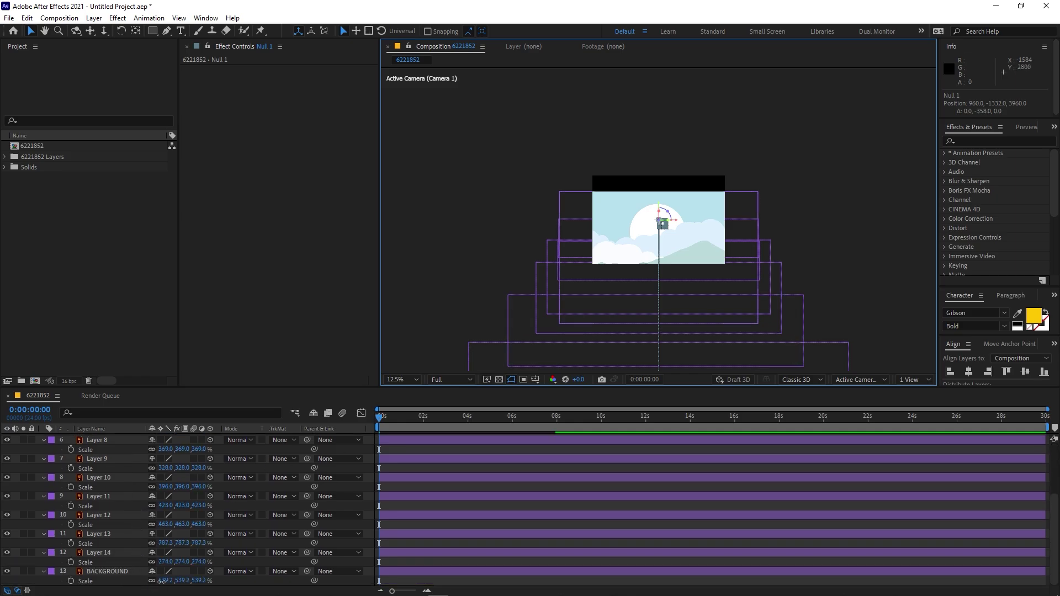
pyautogui.moveTo(160, 581); pyautogui.dragTo(486, 594)
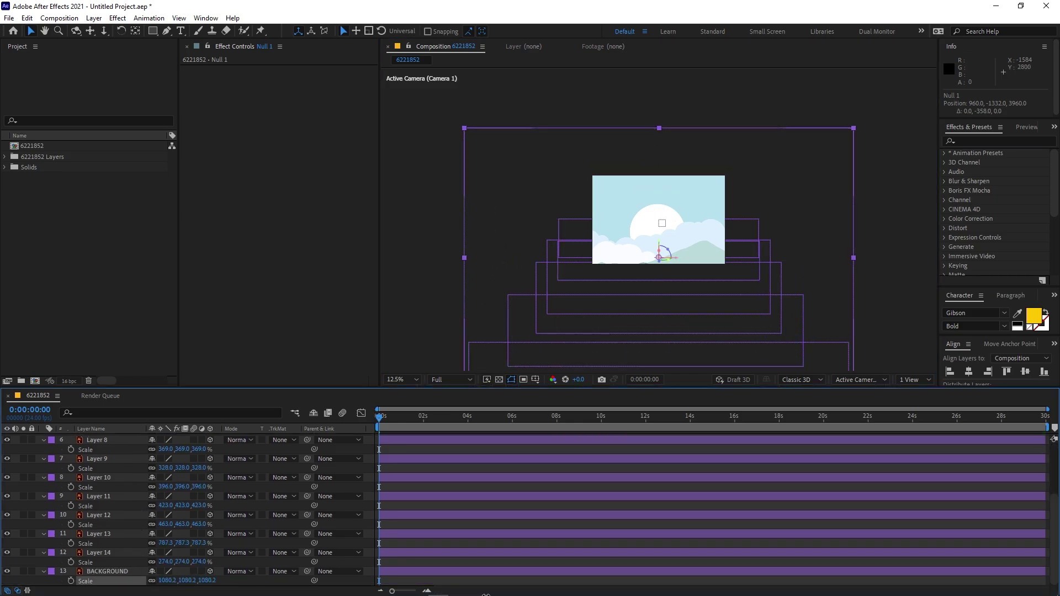
# Raise Null 1 at the first frame to a Y position of about -1676 and preview the camera move.
pyautogui.scroll(2, 690, 266)
pyautogui.click(689, 270)
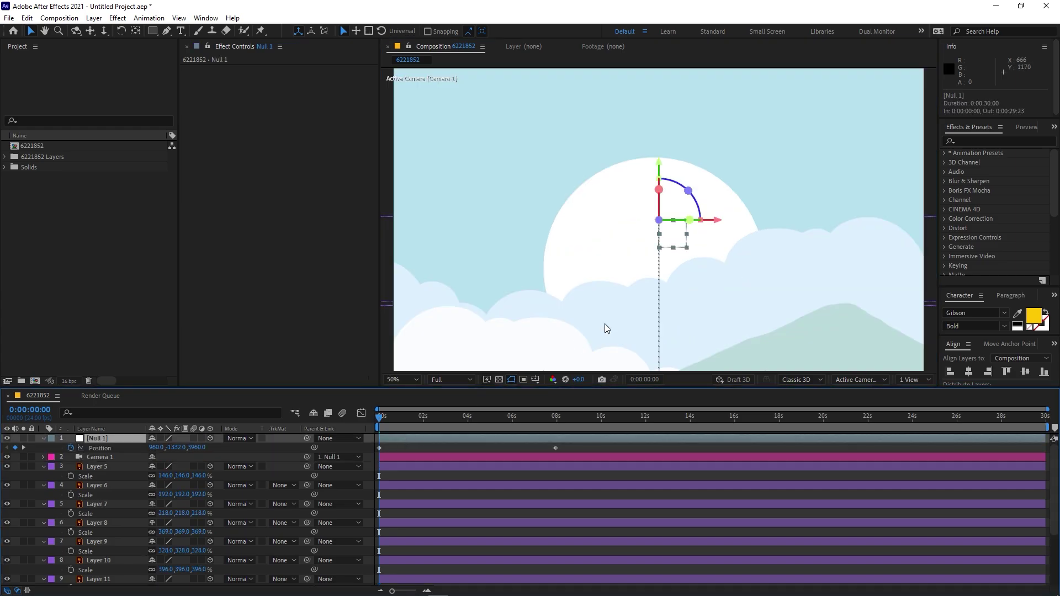
pyautogui.moveTo(658, 162); pyautogui.dragTo(678, 69)
pyautogui.click(432, 447)
pyautogui.press('space')
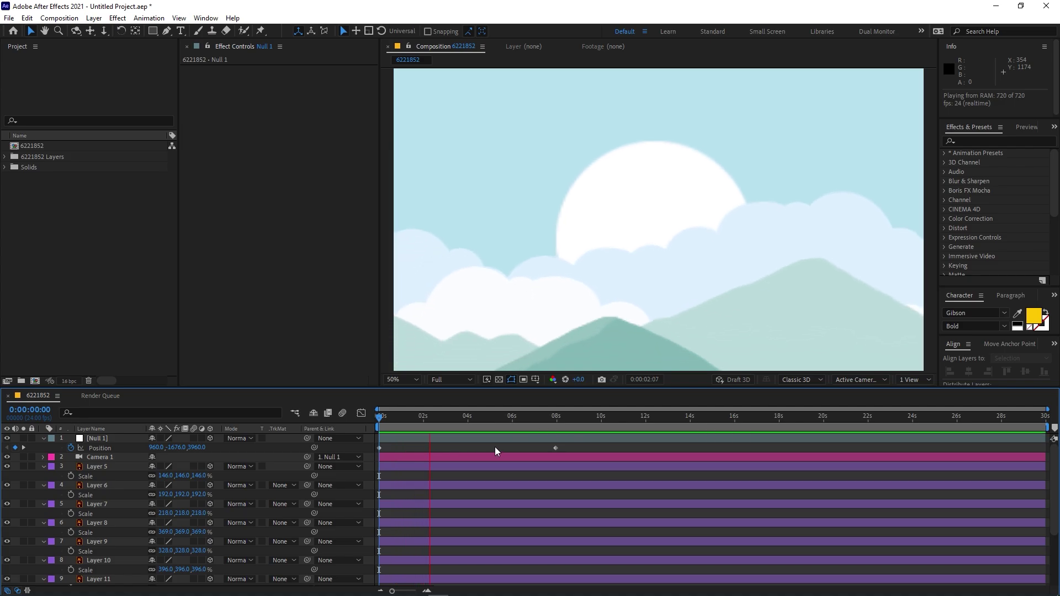
# Move Null 1's end Position keyframe to just before 4 seconds, apply Easy Ease to both keyframes, and open the speed graph.
pyautogui.moveTo(555, 447); pyautogui.dragTo(359, 457)
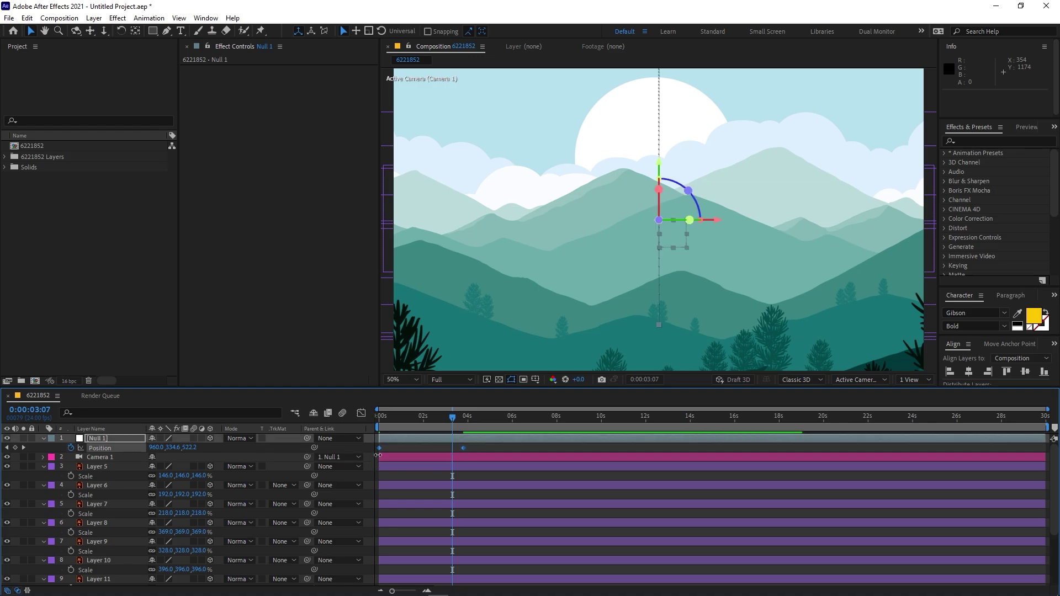
pyautogui.press('F9')
pyautogui.rightClick(380, 449)
pyautogui.moveTo(441, 584)
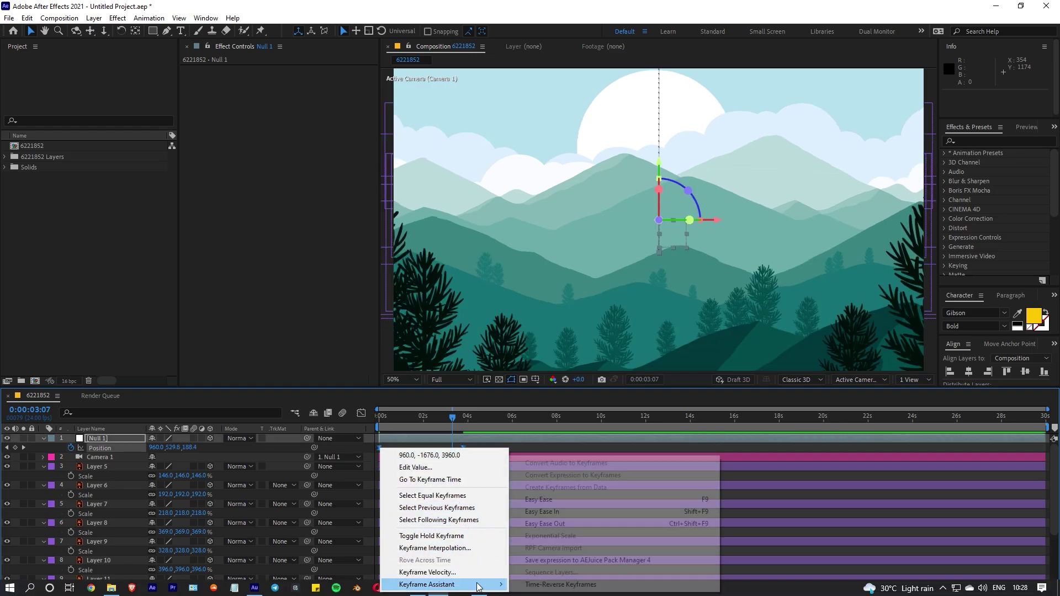
pyautogui.click(361, 417)
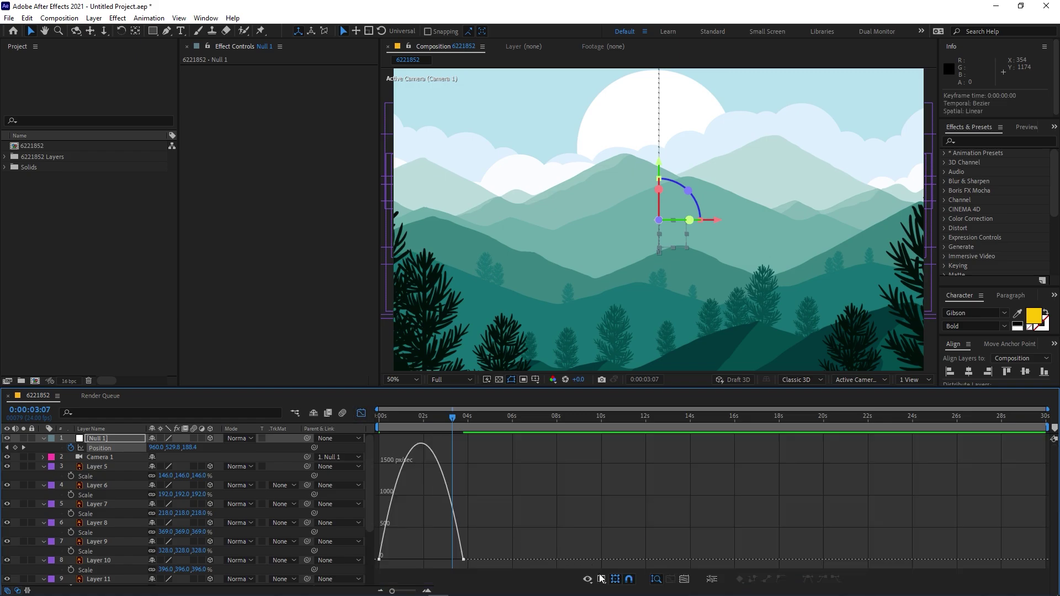
# Reshape Null 1's Position speed graph to peak early and slow down gradually into the last keyframe, and preview the move.
pyautogui.click(601, 578)
pyautogui.click(660, 474)
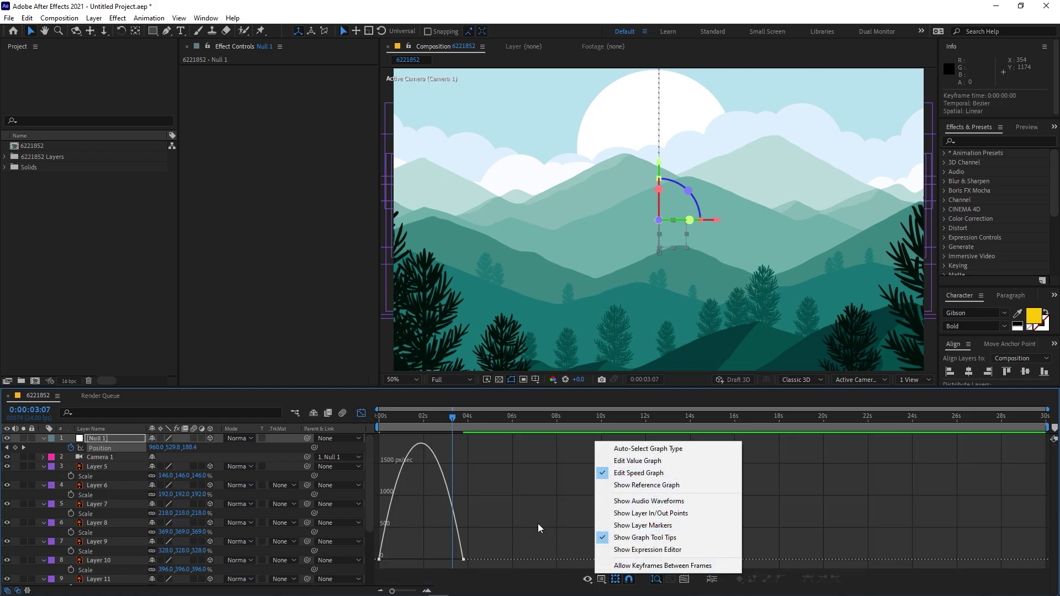
pyautogui.moveTo(517, 536); pyautogui.dragTo(421, 559)
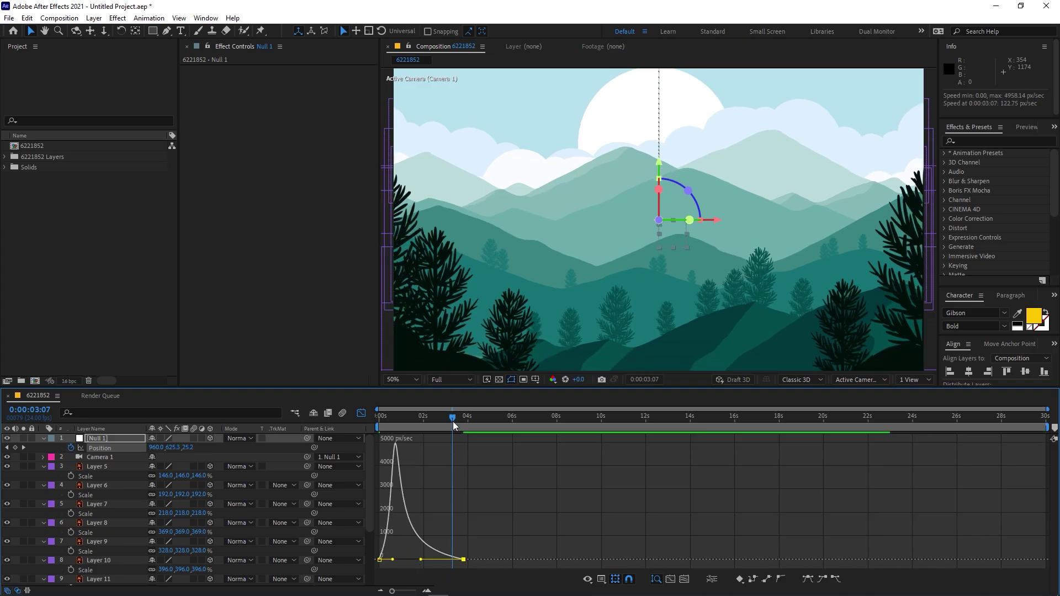
pyautogui.moveTo(453, 421); pyautogui.dragTo(336, 428)
pyautogui.press('space')
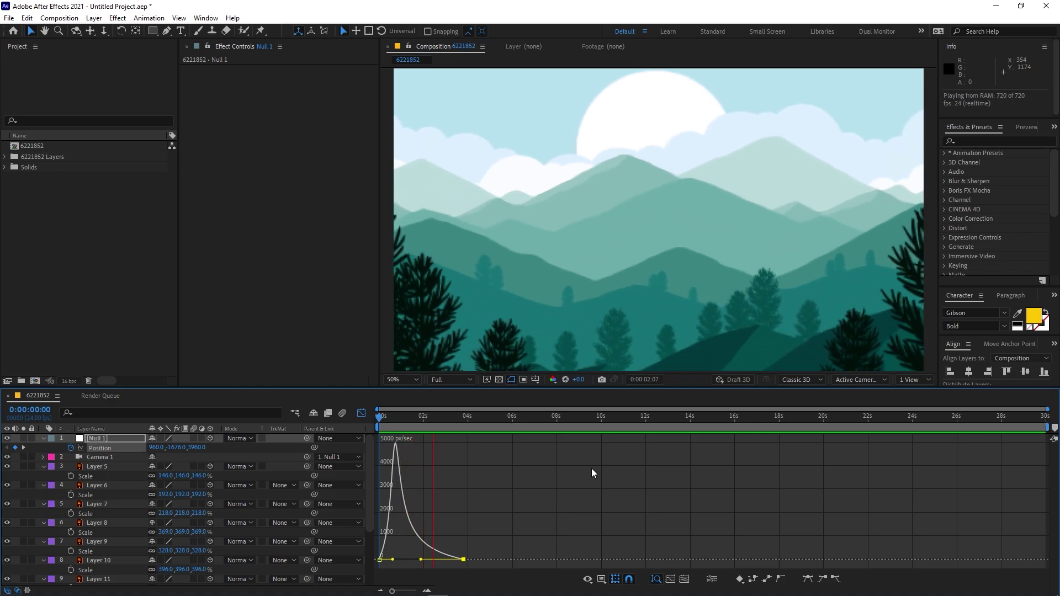
pyautogui.press('space')
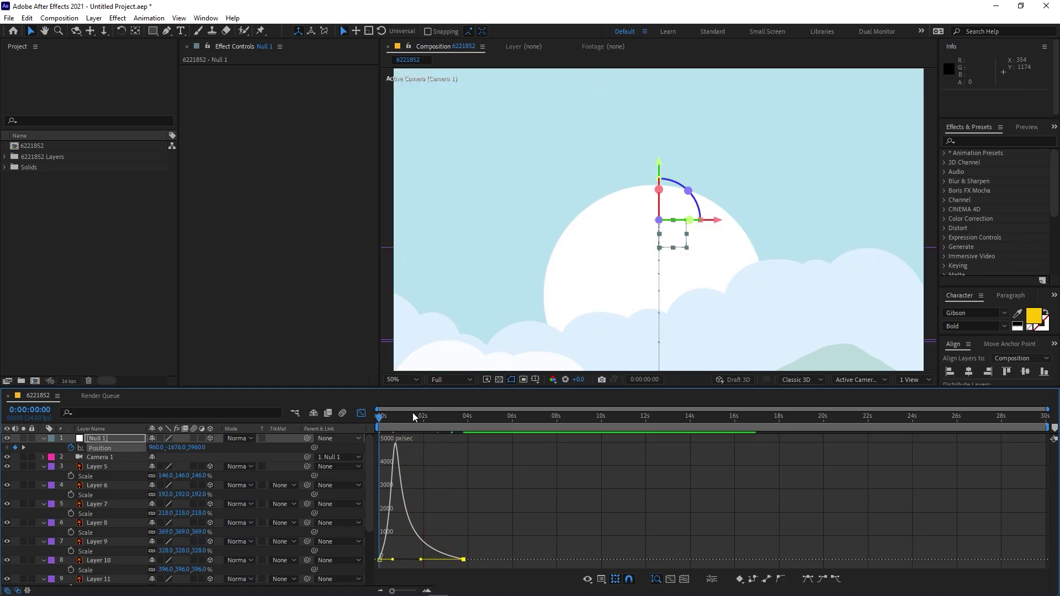
# Shift Null 1 sideways at the first frame to an X position of about 1532 and preview the camera move.
pyautogui.click(361, 412)
pyautogui.click(463, 419)
pyautogui.moveTo(463, 420); pyautogui.dragTo(380, 420)
pyautogui.moveTo(715, 222); pyautogui.dragTo(877, 242)
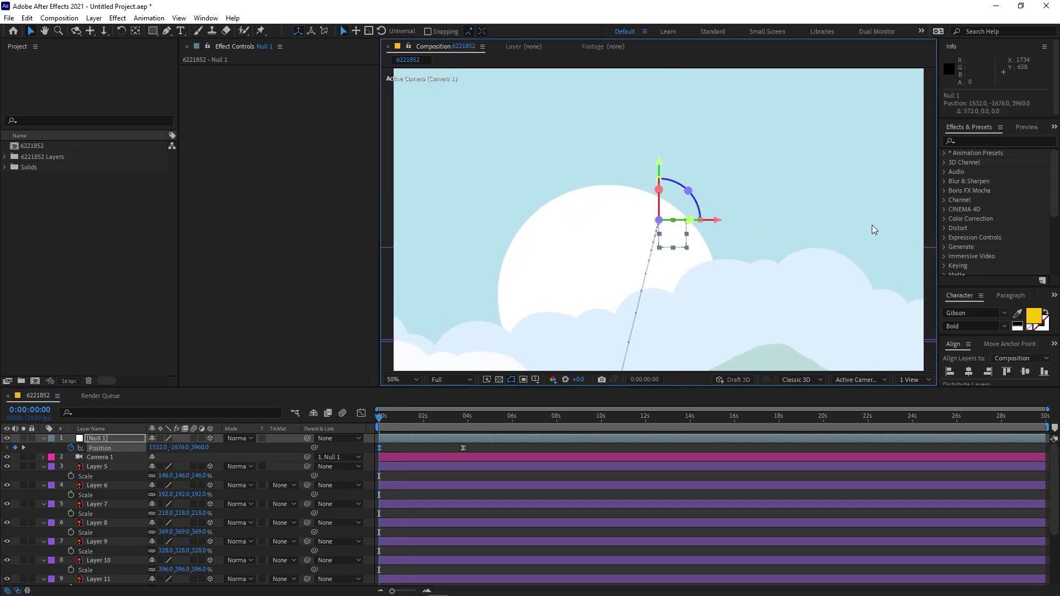
pyautogui.press('space')
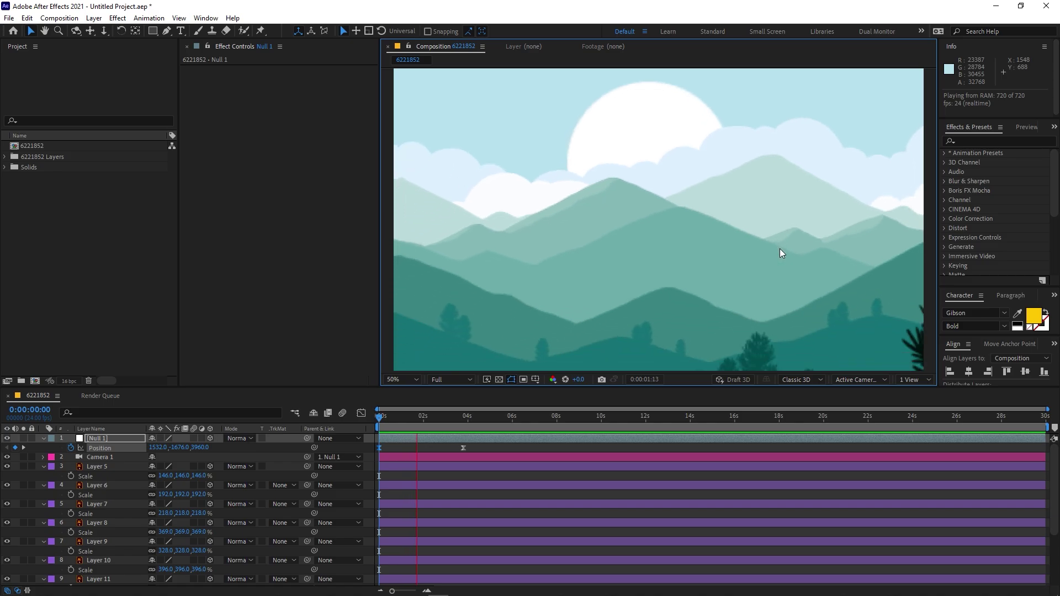
pyautogui.press('space')
pyautogui.press('space')
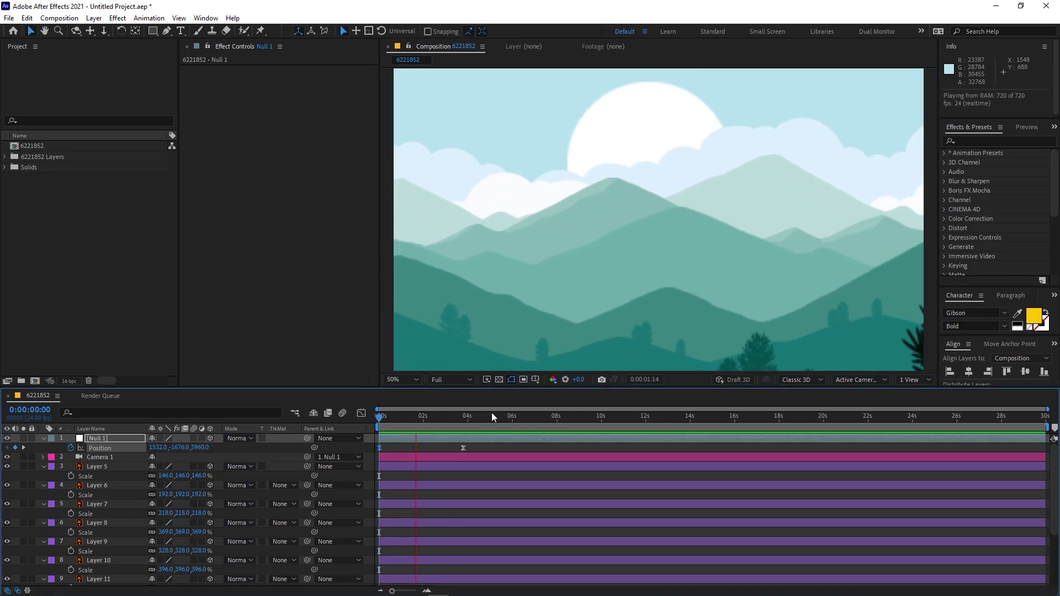
pyautogui.press('space')
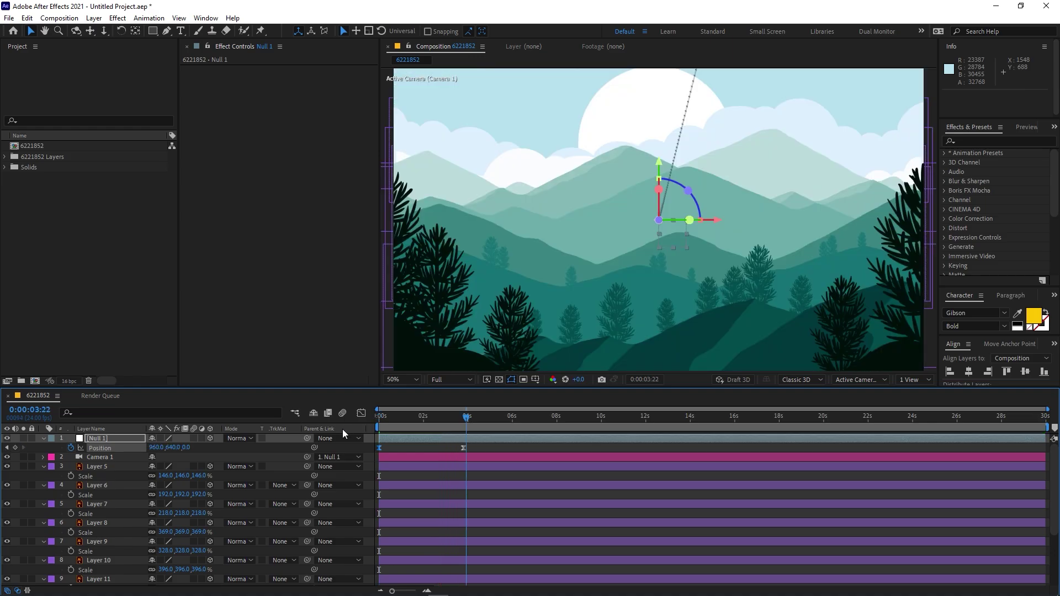
# Identify the large cloud layer, Layer 12, by toggling its visibility, and keyframe its Position at 0:00:03:19.
pyautogui.moveTo(414, 432); pyautogui.dragTo(459, 432)
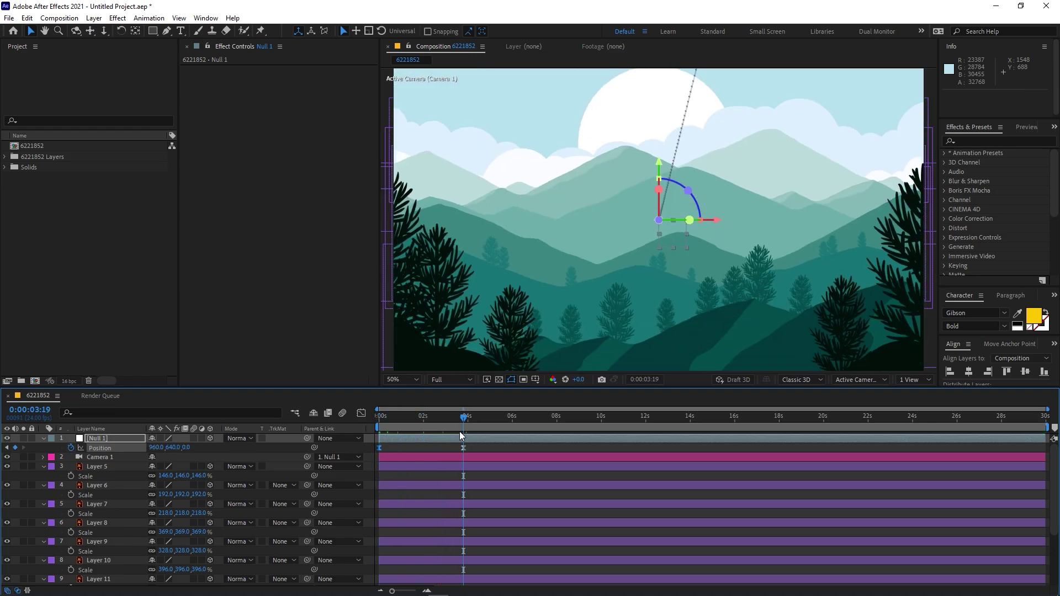
pyautogui.scroll(-5, 459, 433)
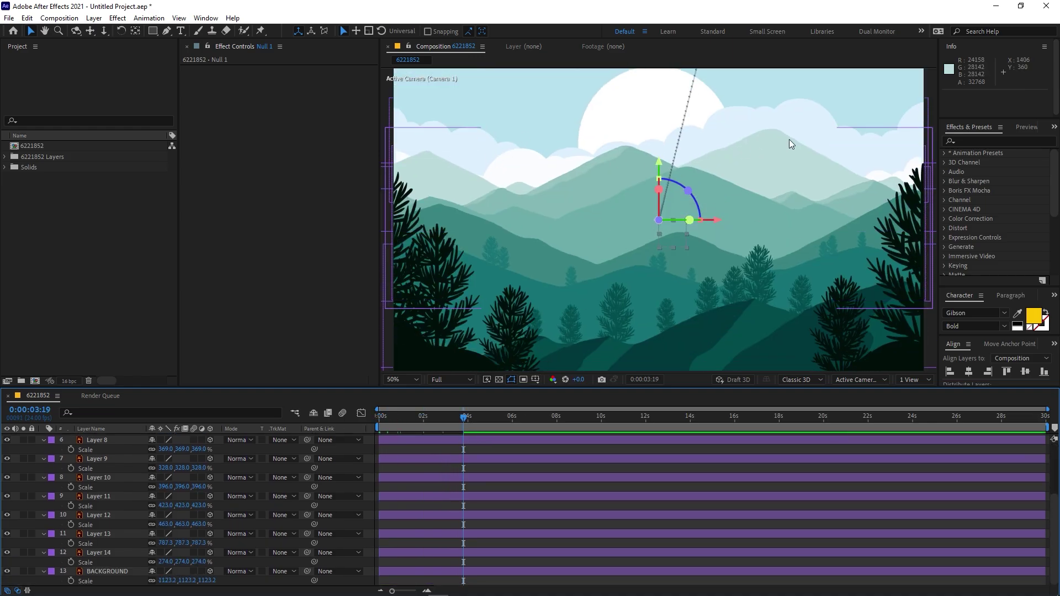
pyautogui.click(802, 110)
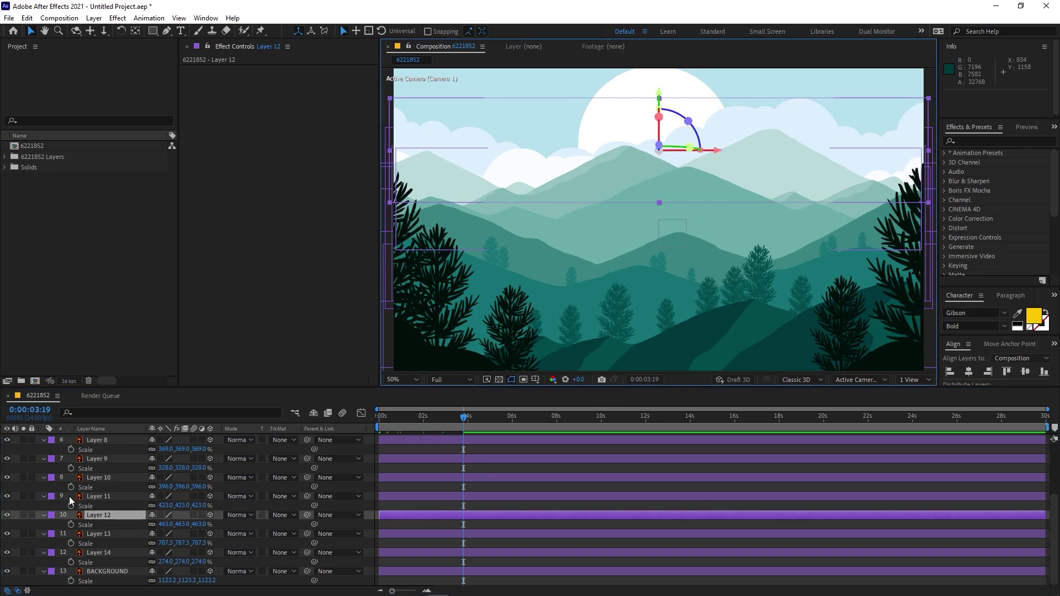
pyautogui.click(7, 515)
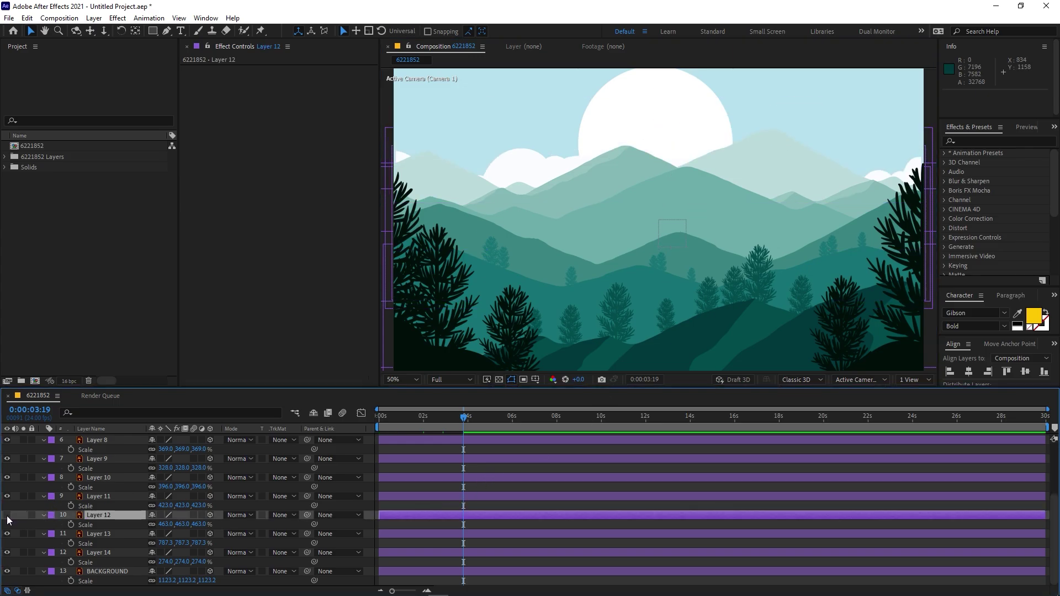
pyautogui.click(7, 516)
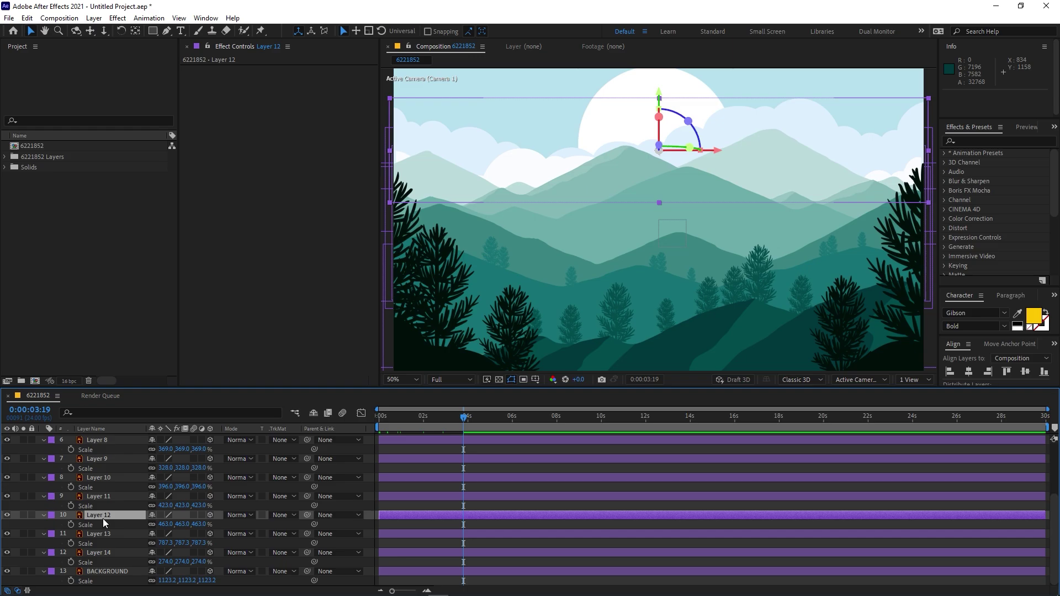
pyautogui.press('p')
pyautogui.click(71, 525)
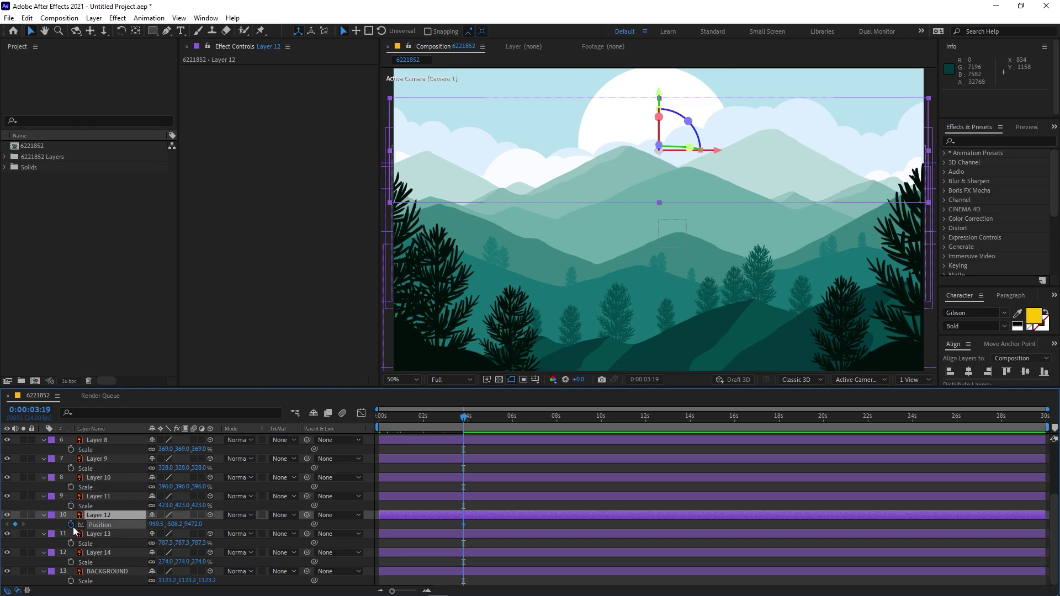
# Set Layer 12's X position at the first frame to about 2014.5.
pyautogui.click(380, 429)
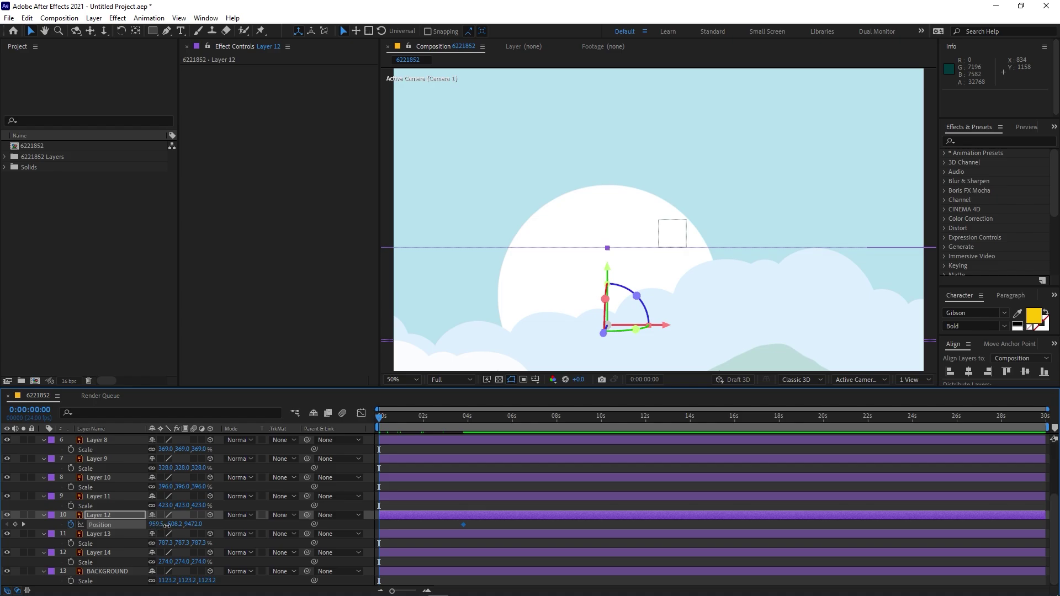
pyautogui.moveTo(166, 526); pyautogui.dragTo(581, 534)
pyautogui.moveTo(744, 534); pyautogui.dragTo(758, 534)
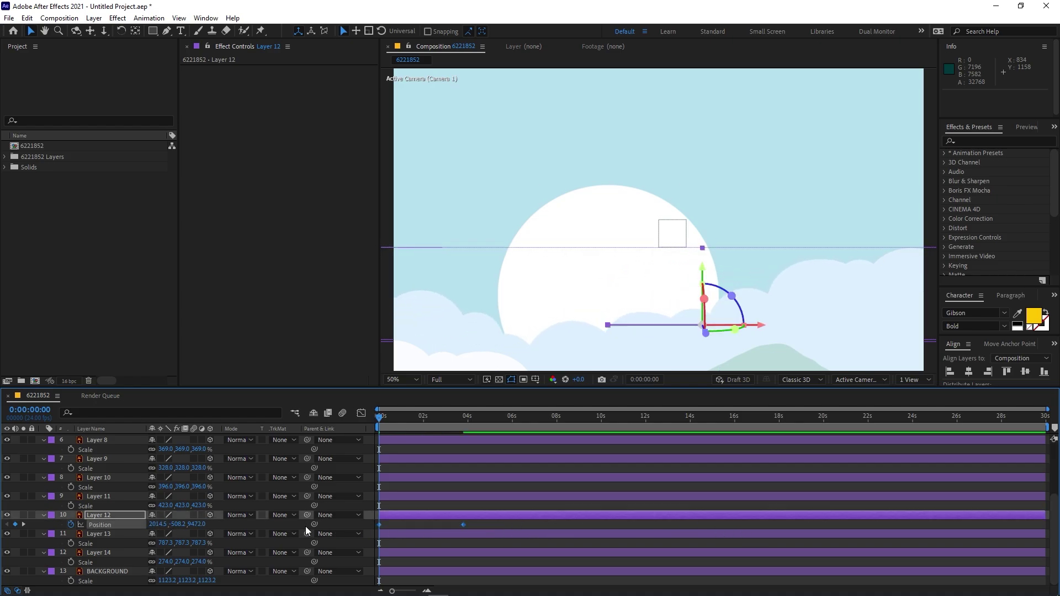
# Easy Ease Layer 12's Position keyframes, reshape their speed graph to peak early with a long slowdown, and preview the animation.
pyautogui.click(361, 413)
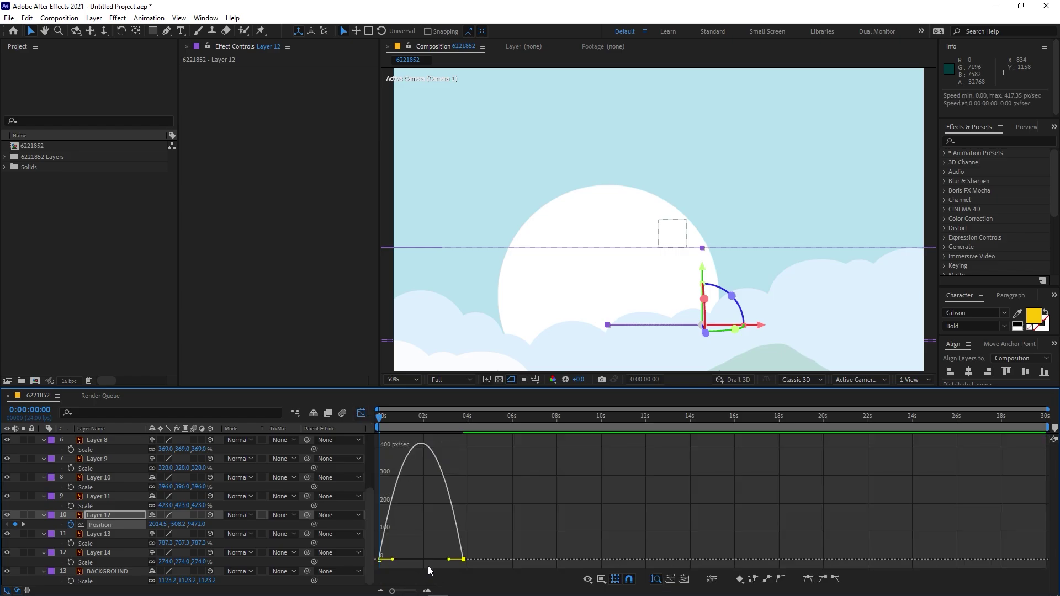
pyautogui.moveTo(450, 562); pyautogui.dragTo(390, 560)
pyautogui.press('space')
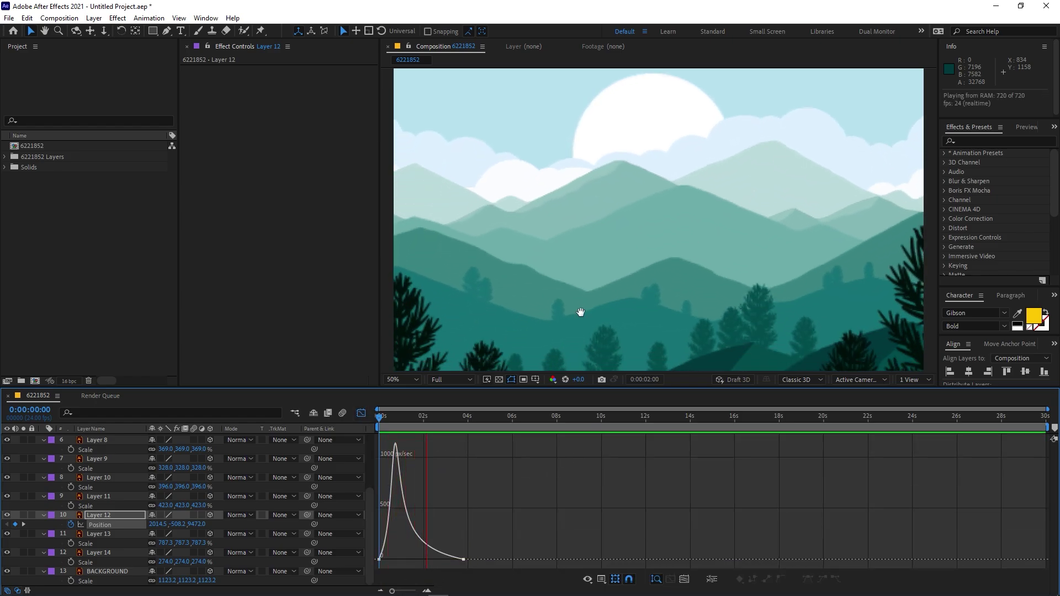
pyautogui.press('space')
pyautogui.click(361, 413)
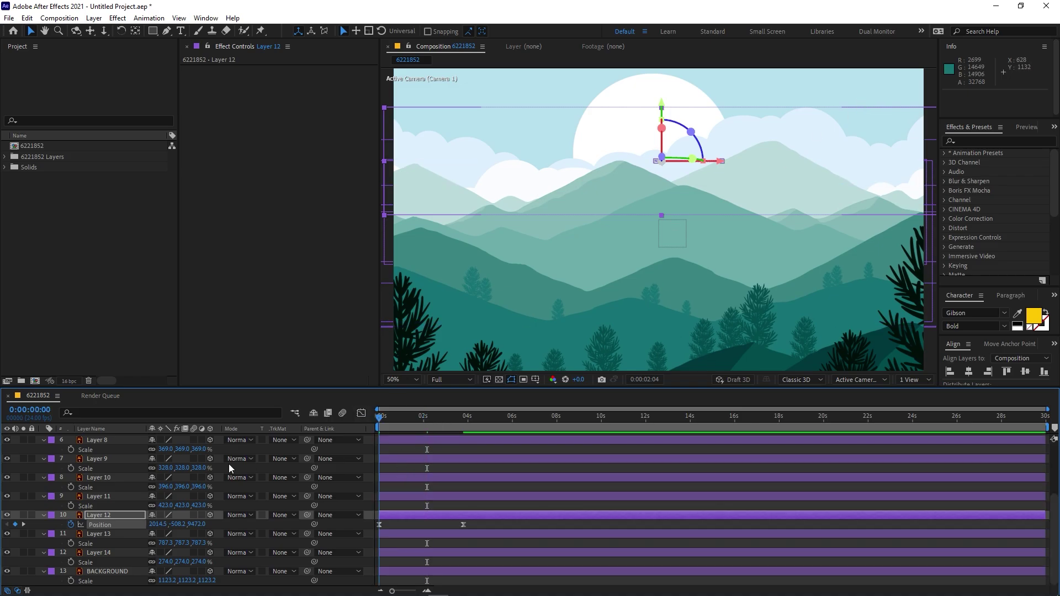
pyautogui.press('space')
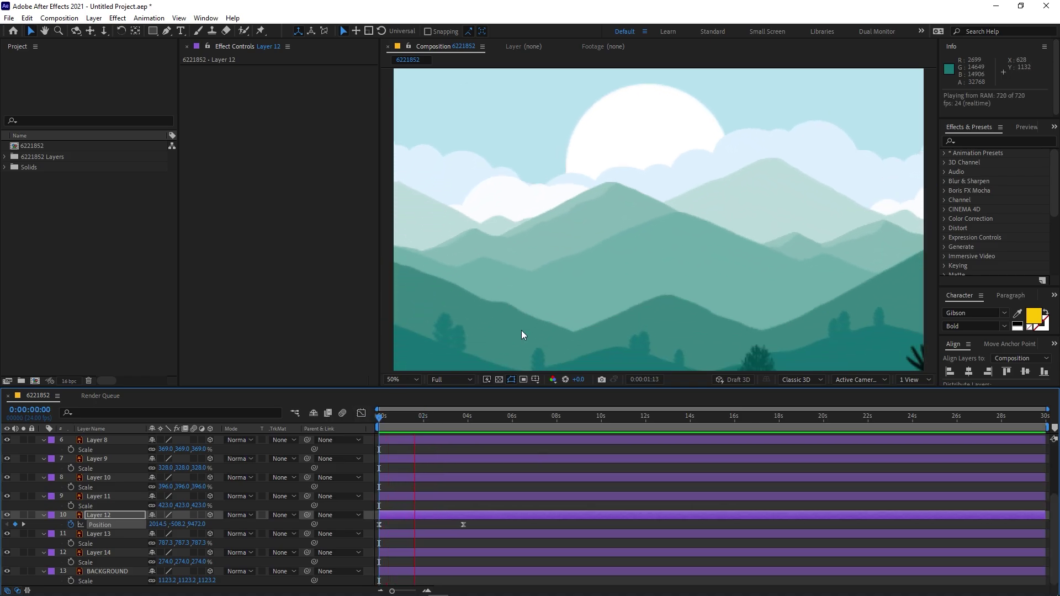
pyautogui.press('space')
# Add a Position keyframe to Layer 11 and place it at 0:00:03:19, aligned with Layer 12's end keyframe.
pyautogui.click(102, 497)
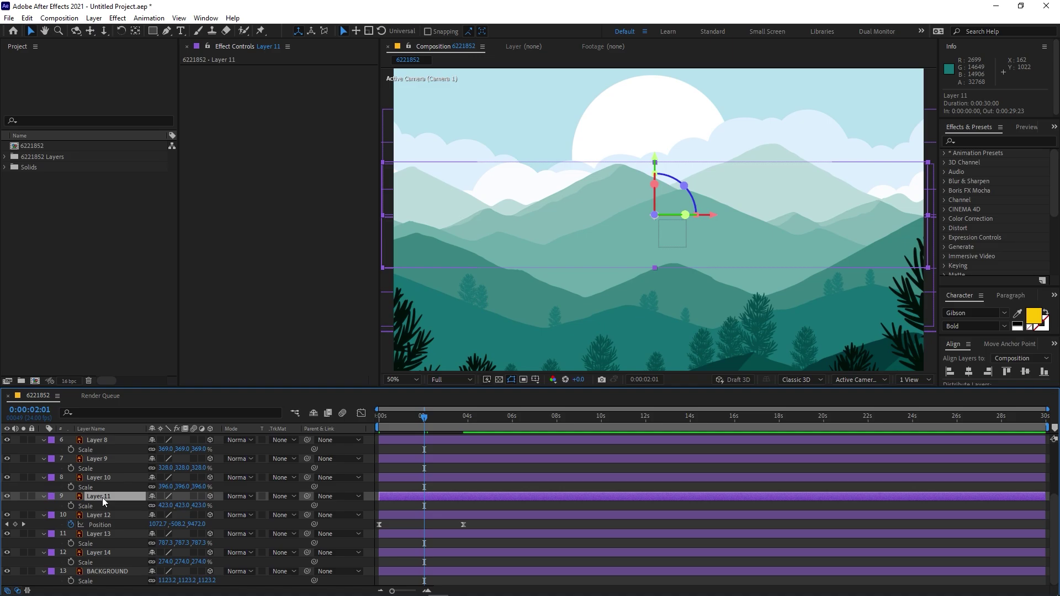
pyautogui.press('p')
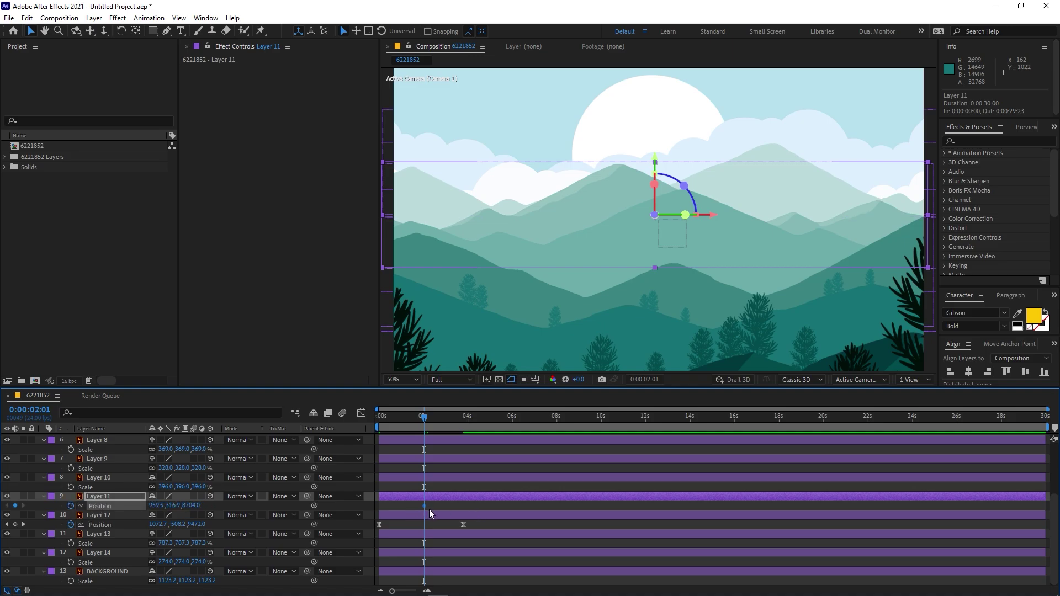
pyautogui.click(432, 506)
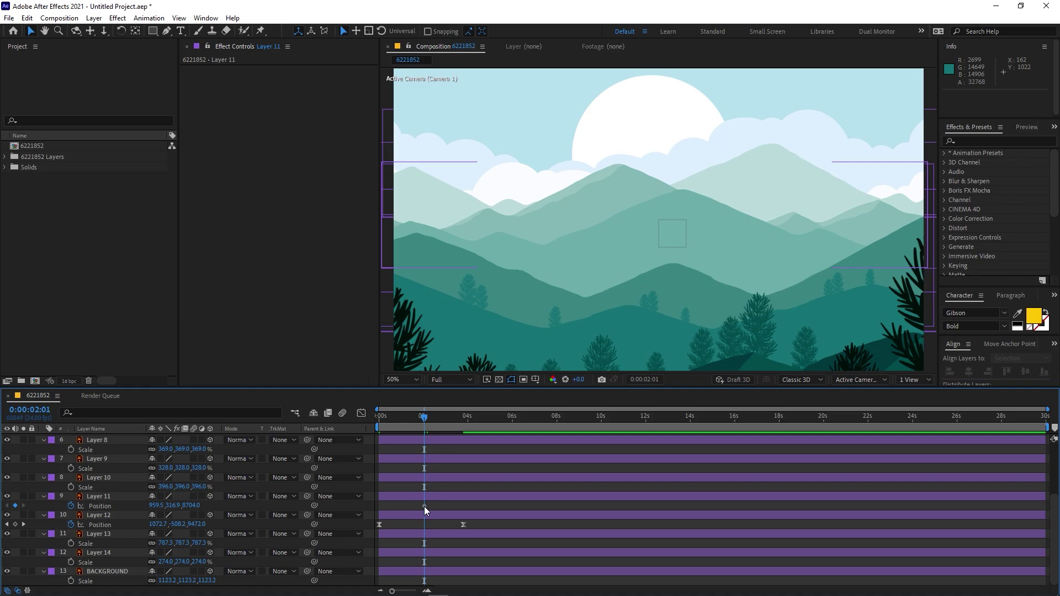
pyautogui.moveTo(424, 505); pyautogui.dragTo(461, 510)
# Shift Layer 11 sideways at the first frame to an X position of about 287.5.
pyautogui.press('Home')
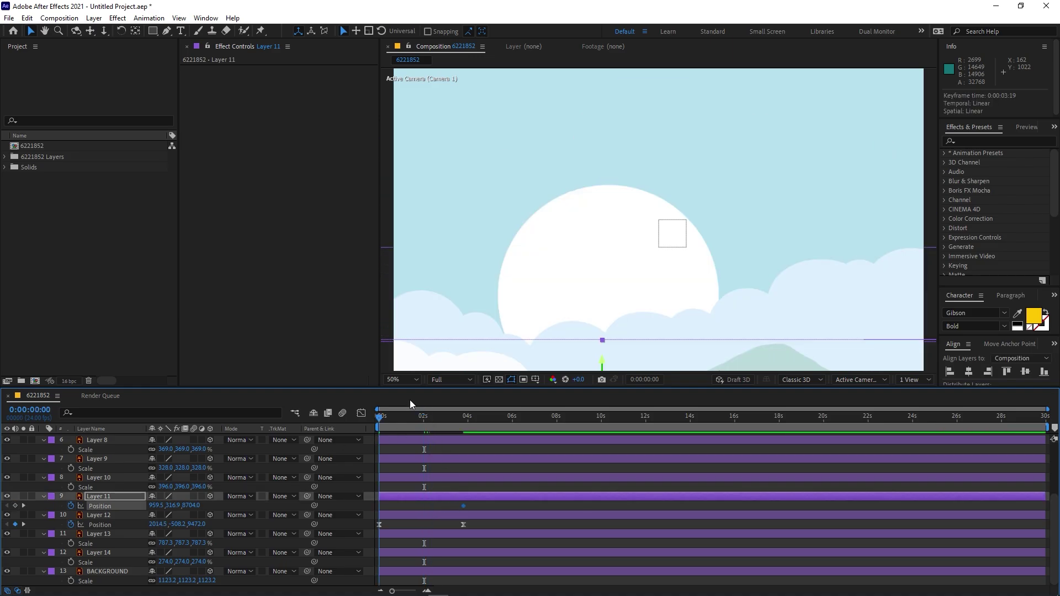
pyautogui.press(',')
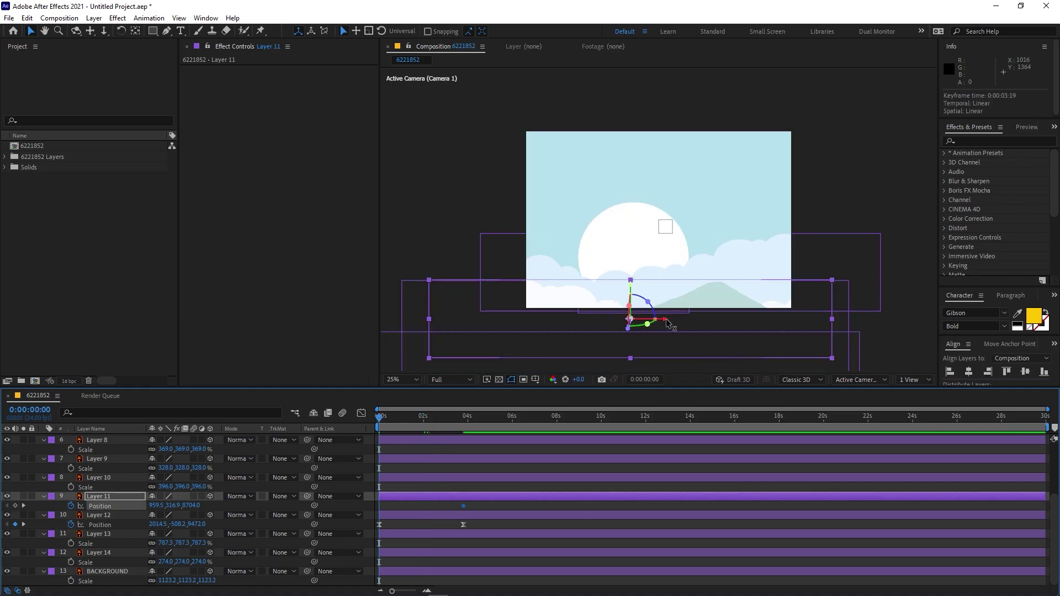
pyautogui.moveTo(666, 323); pyautogui.dragTo(574, 336)
# Easy Ease Layer 11's Position keyframes, reshape their speed graph to peak early with a long slowdown, and preview the animation.
pyautogui.moveTo(485, 500); pyautogui.dragTo(371, 515)
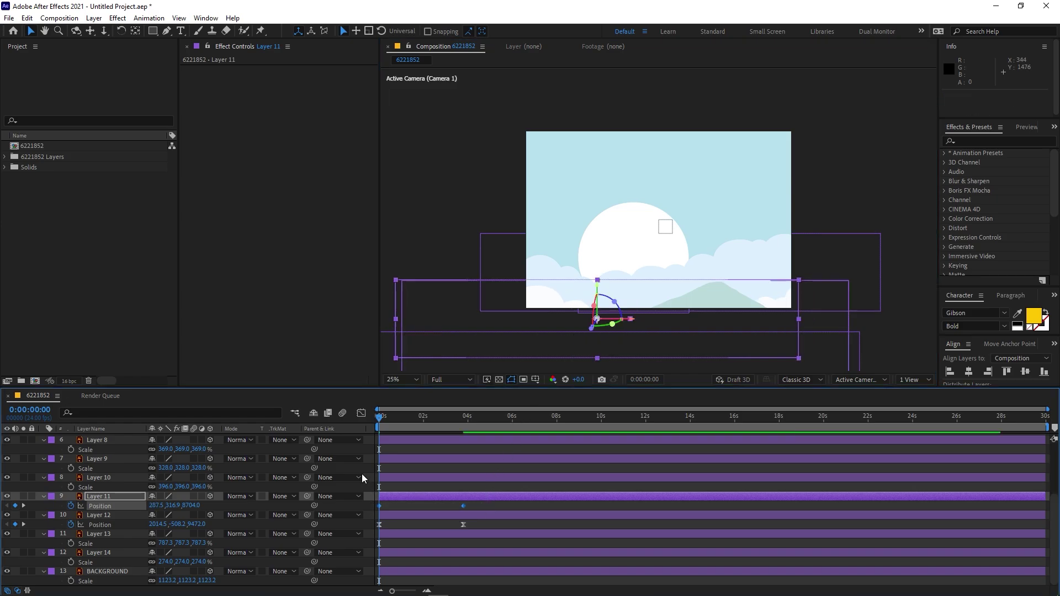
pyautogui.click(361, 413)
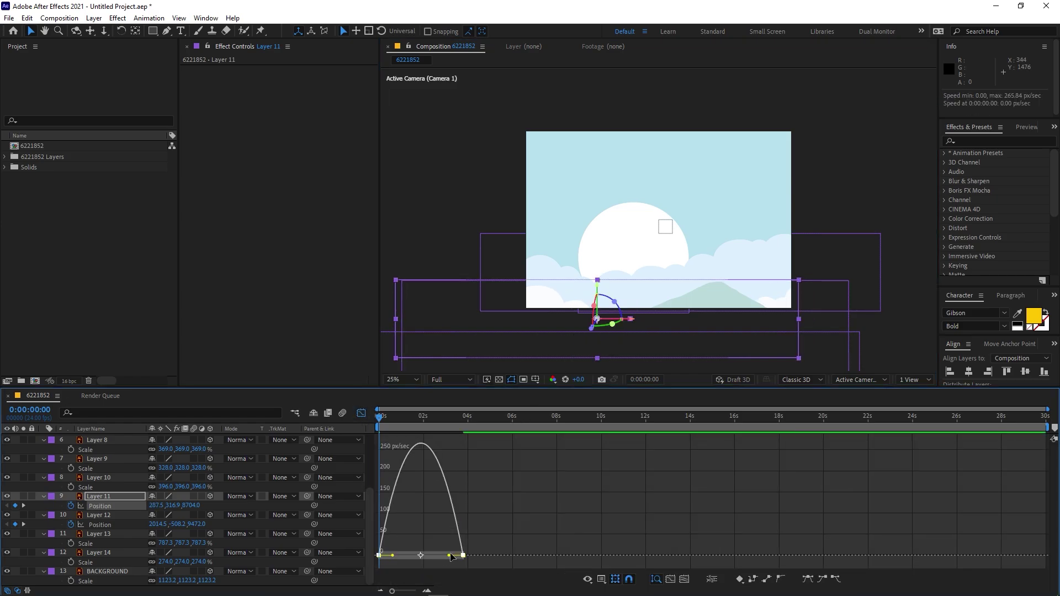
pyautogui.moveTo(451, 556); pyautogui.dragTo(397, 557)
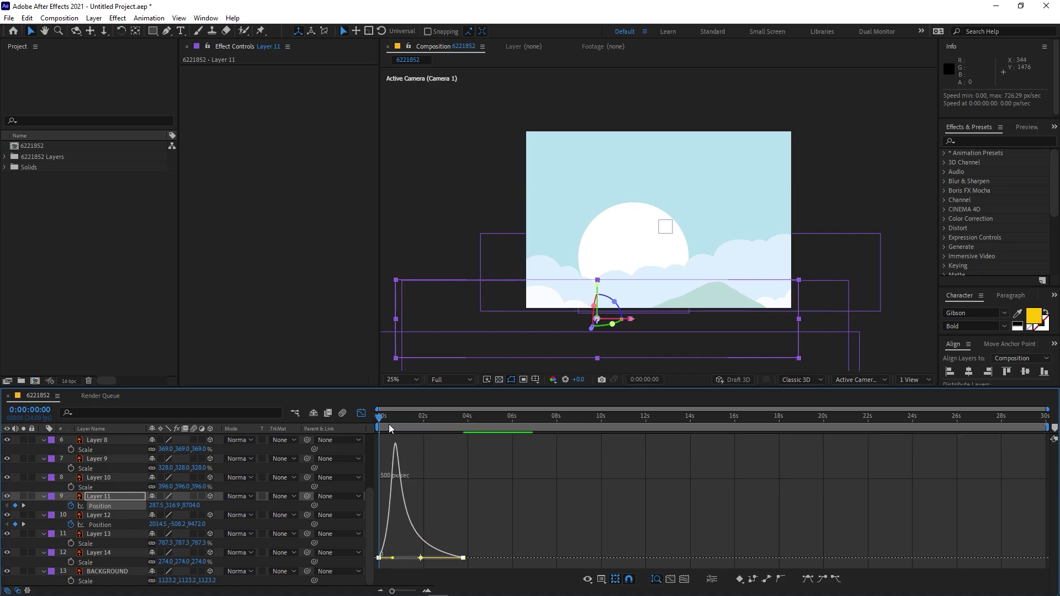
pyautogui.click(362, 414)
pyautogui.press('space')
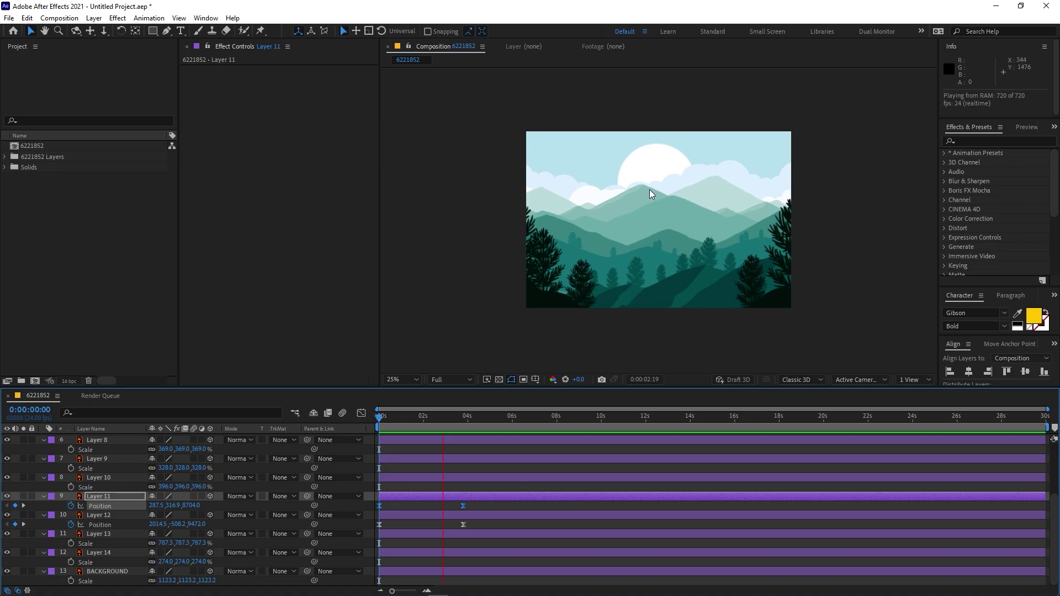
pyautogui.press('space')
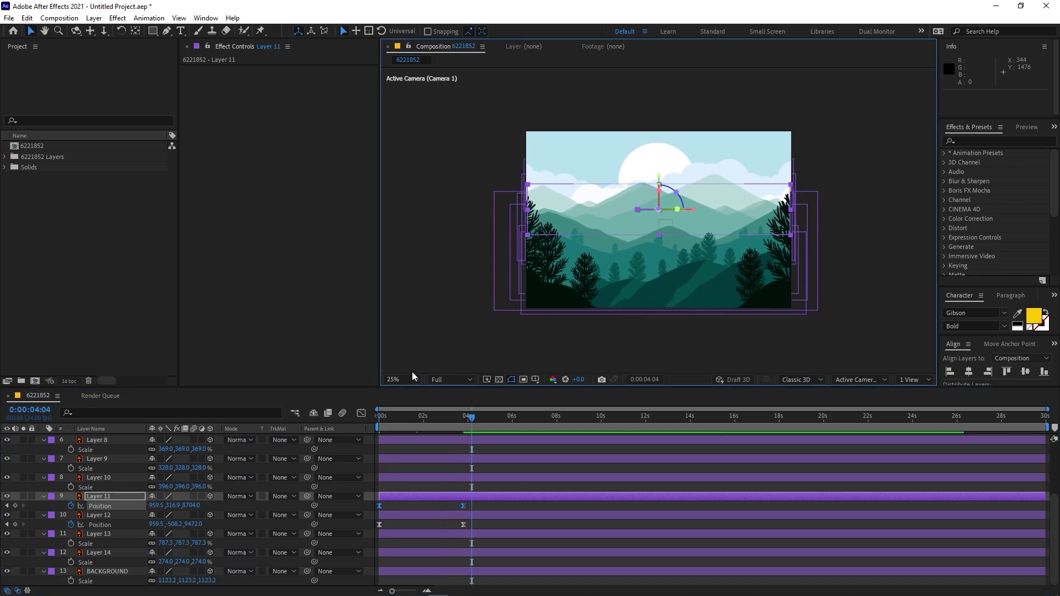
# Add the text "MOTION NATIONS" over the middle mountains in the composition.
pyautogui.click(409, 379)
pyautogui.click(429, 404)
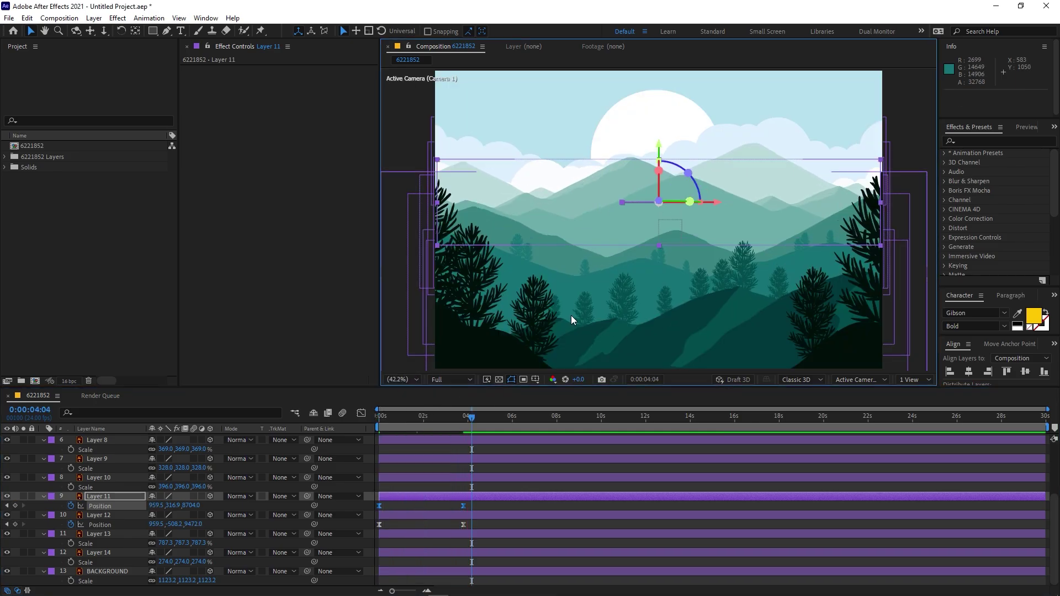
pyautogui.click(550, 462)
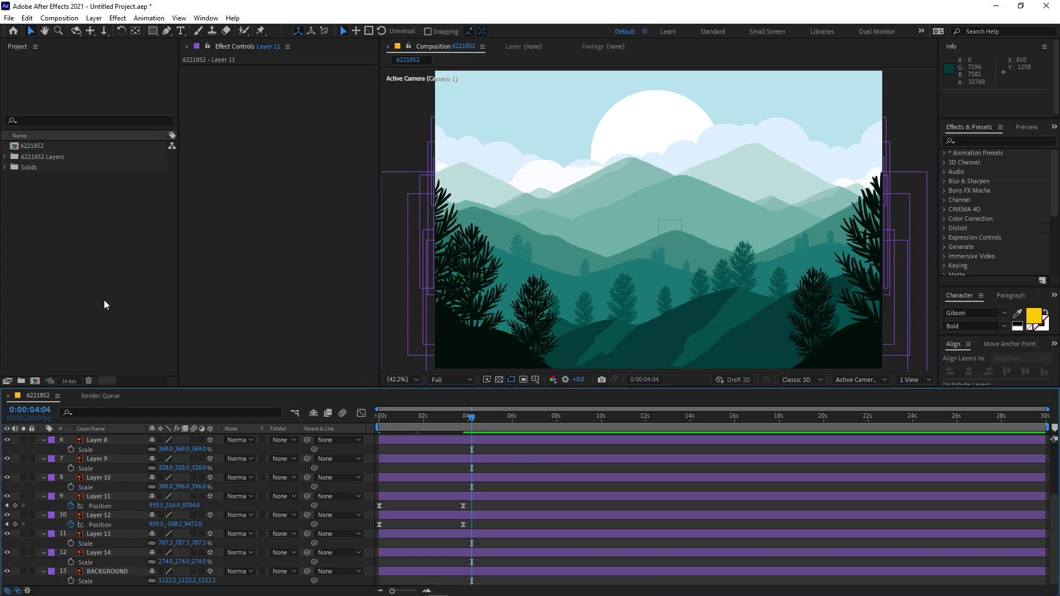
pyautogui.click(180, 31)
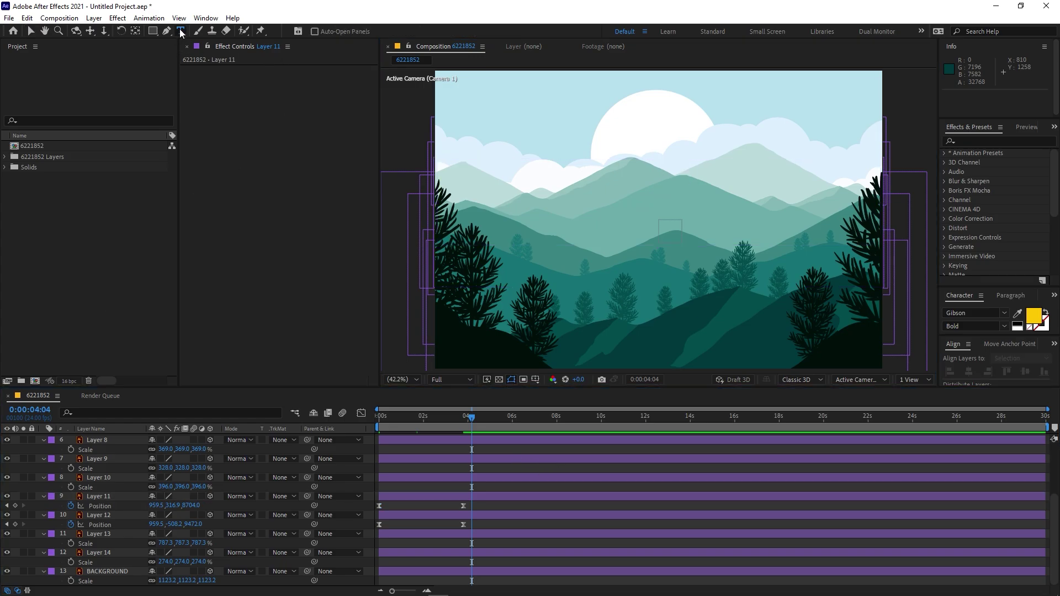
pyautogui.click(612, 237)
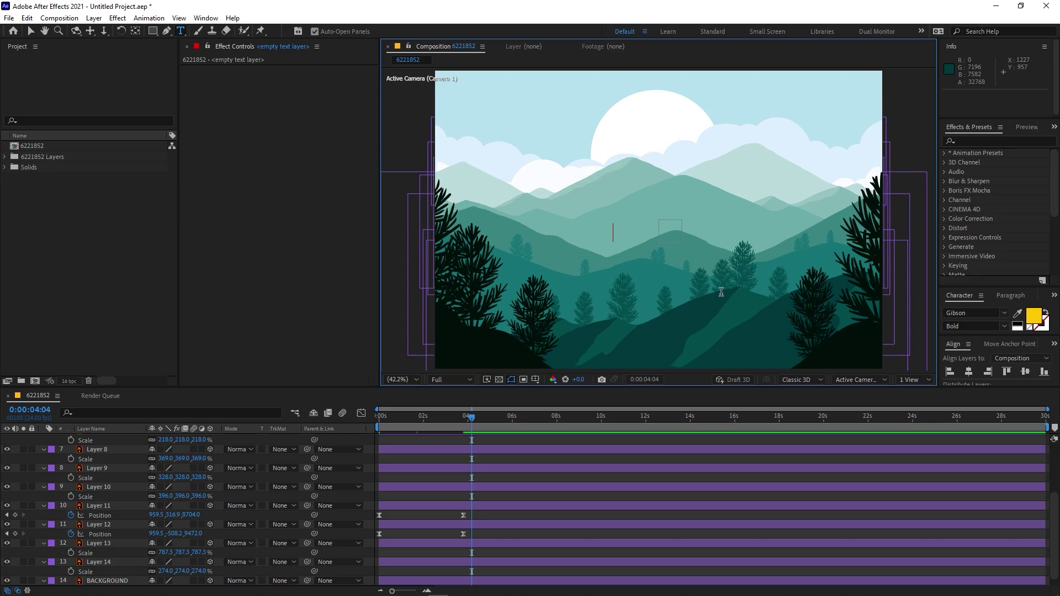
pyautogui.write('MOTION NATIONS')
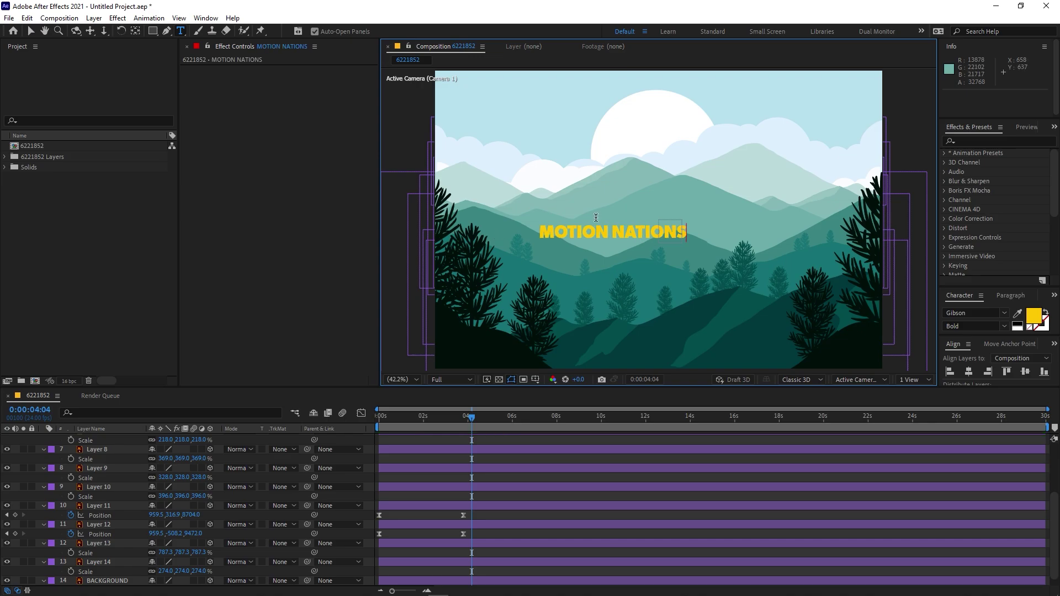
# Center the MOTION NATIONS text horizontally and vertically in the composition.
pyautogui.tripleClick(624, 227)
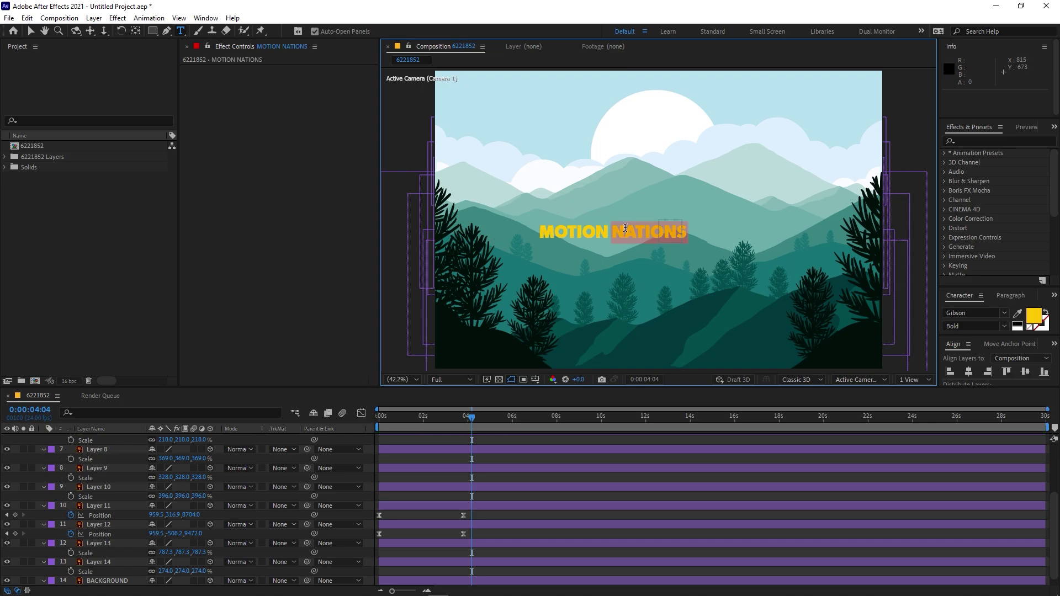
pyautogui.click(968, 371)
pyautogui.click(1024, 373)
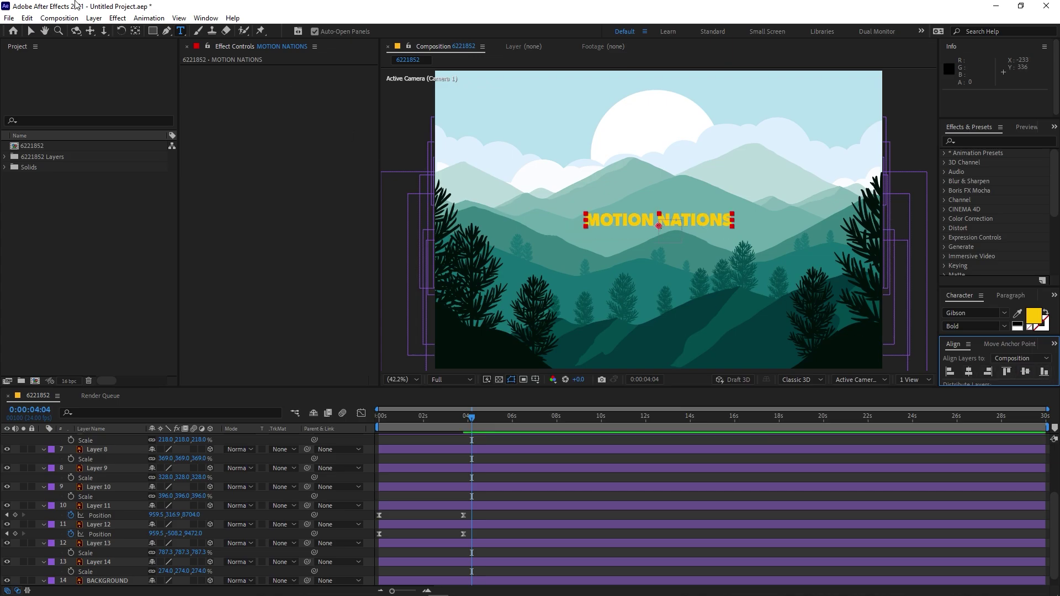
pyautogui.click(39, 32)
pyautogui.click(682, 222)
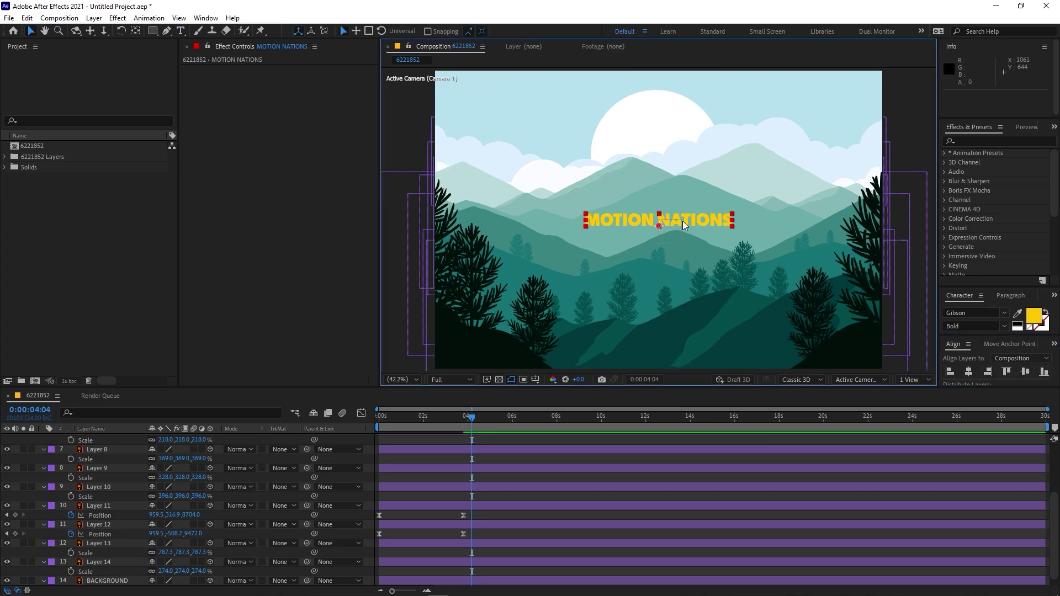
# Make the MOTION NATIONS text a 3D layer and preview the animation from the first frame.
pyautogui.scroll(5, 259, 508)
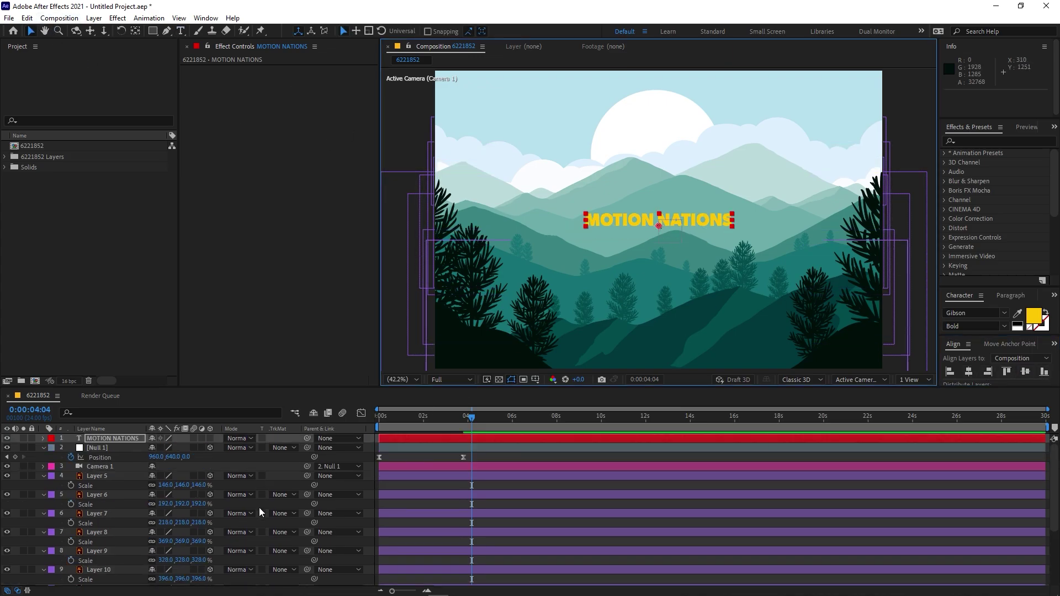
pyautogui.click(211, 438)
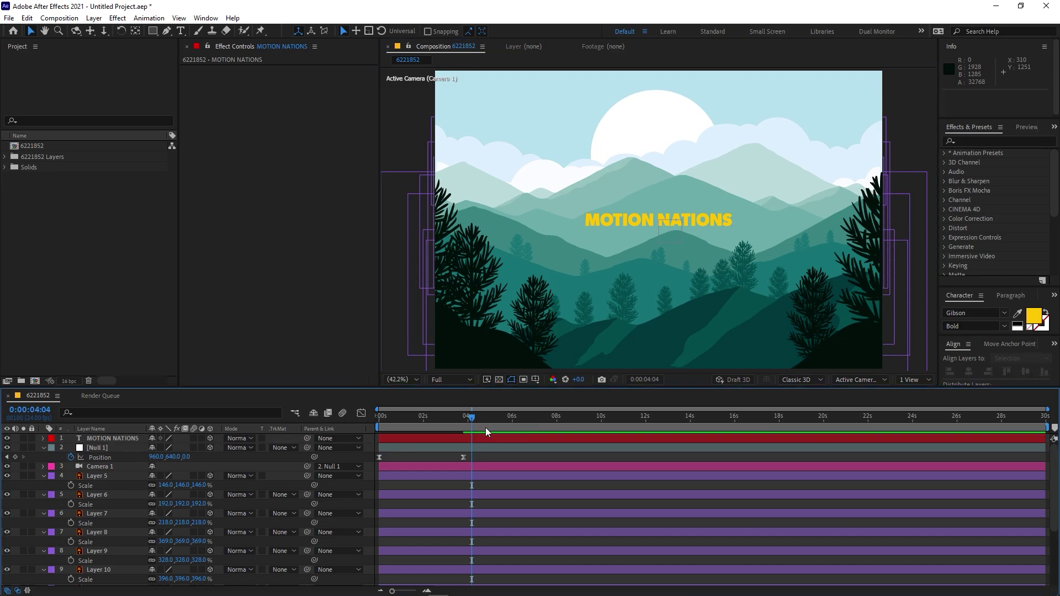
pyautogui.moveTo(469, 422); pyautogui.dragTo(388, 448)
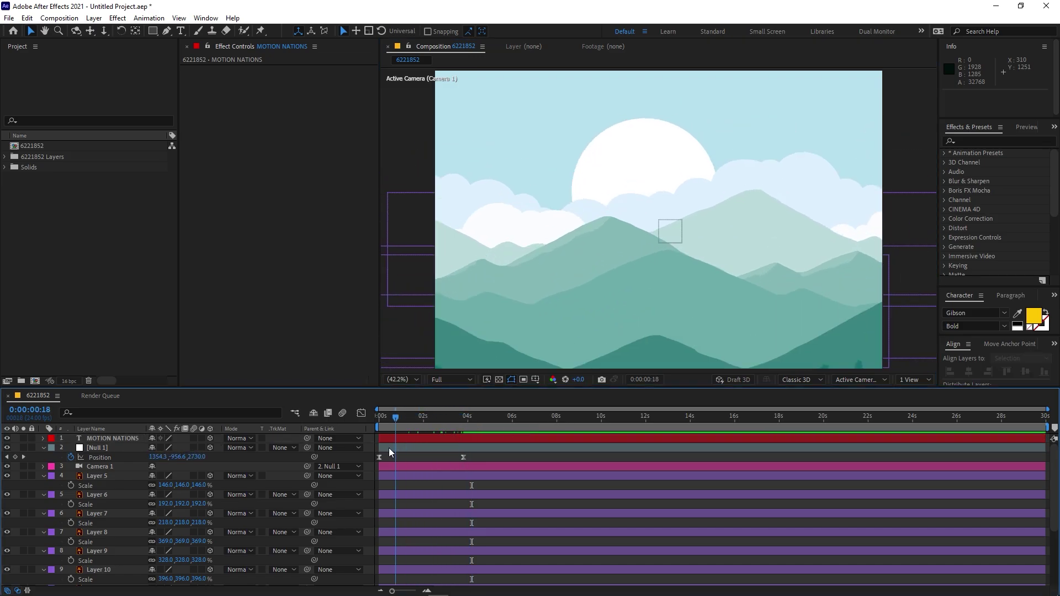
pyautogui.press('Home')
pyautogui.press('space')
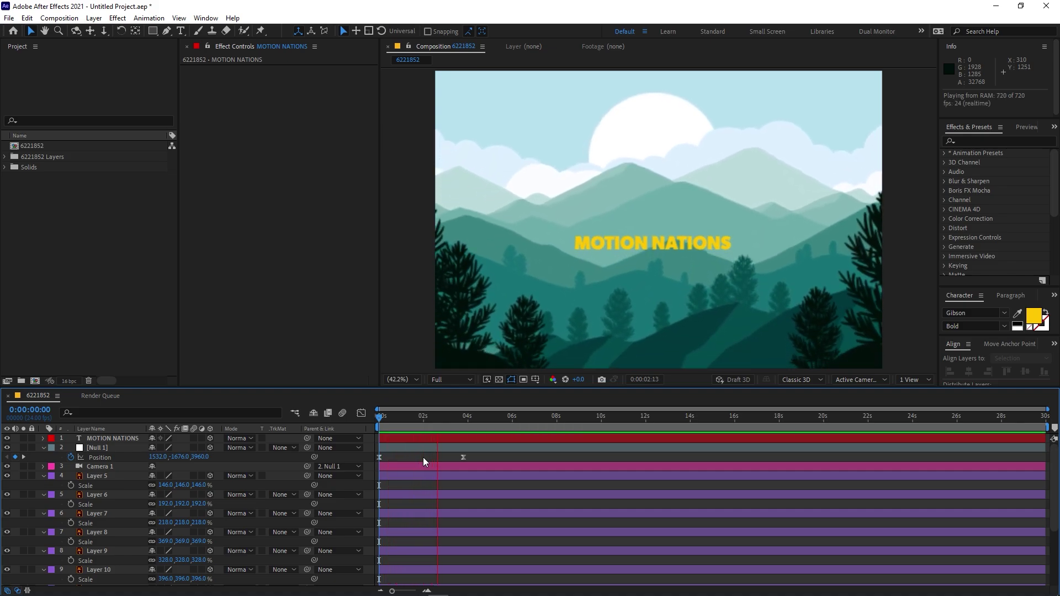
# Scale the MOTION NATIONS title to 183% and lower it to a Y position of about 858.7.
pyautogui.click(670, 221)
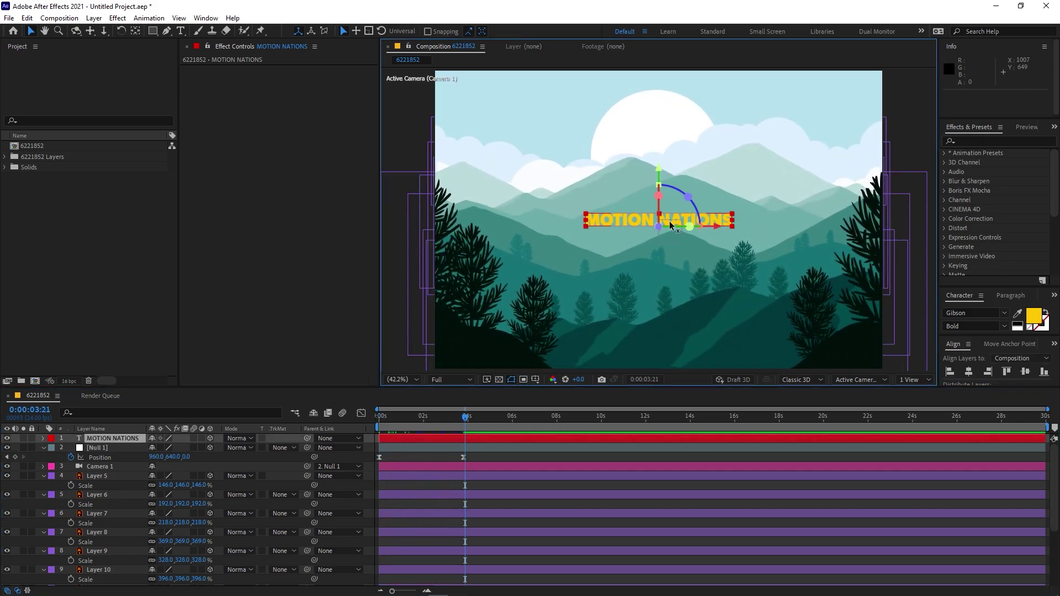
pyautogui.press('s')
pyautogui.moveTo(170, 448); pyautogui.dragTo(216, 449)
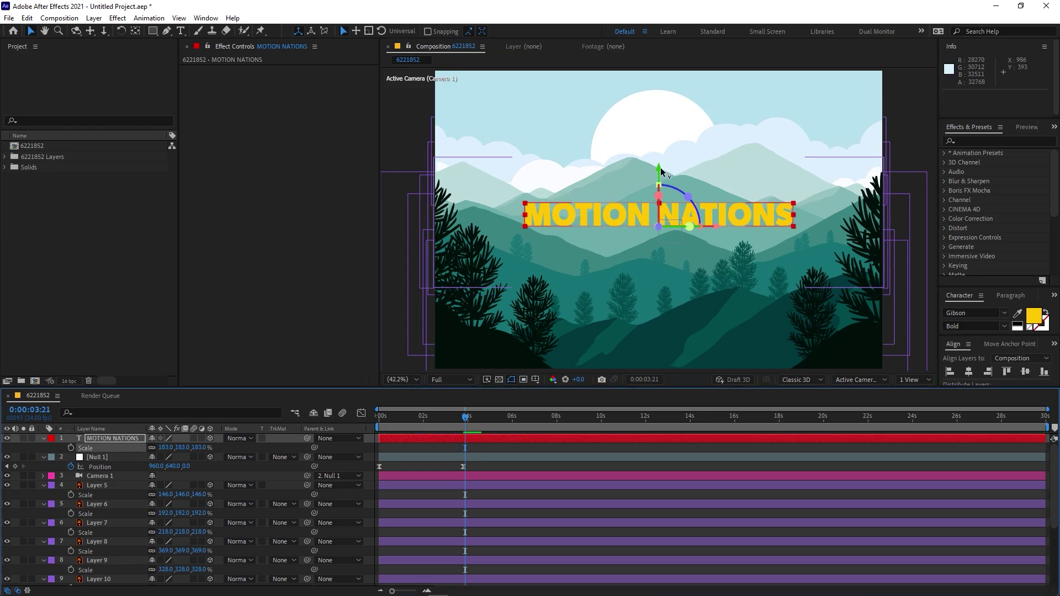
pyautogui.moveTo(658, 172); pyautogui.dragTo(656, 212)
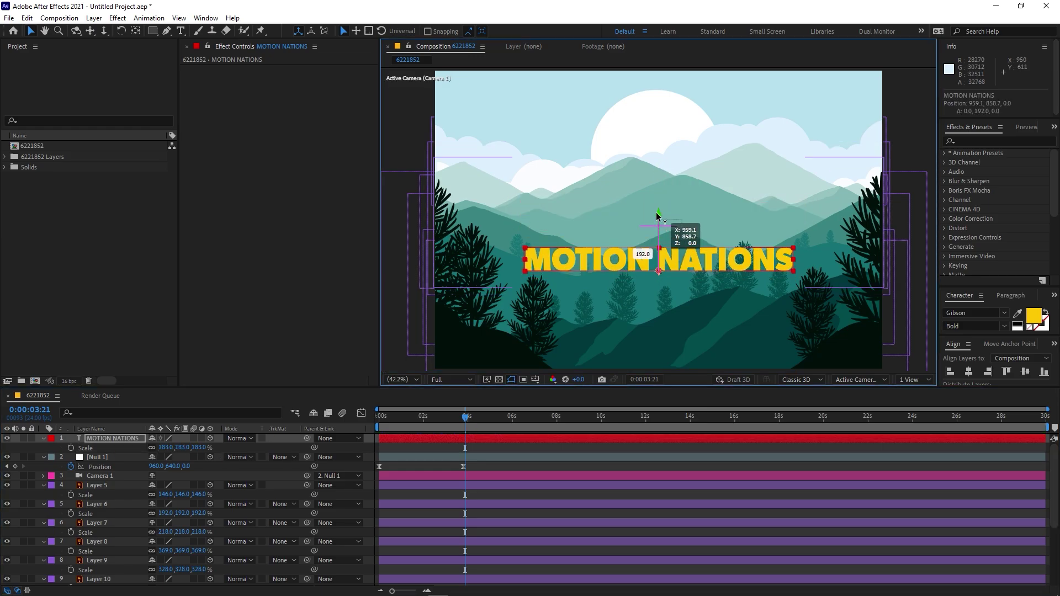
# Keyframe the title's Position at the first frame, and raise the title to a Y position of about 702 at 0:00:03:21.
pyautogui.press('p')
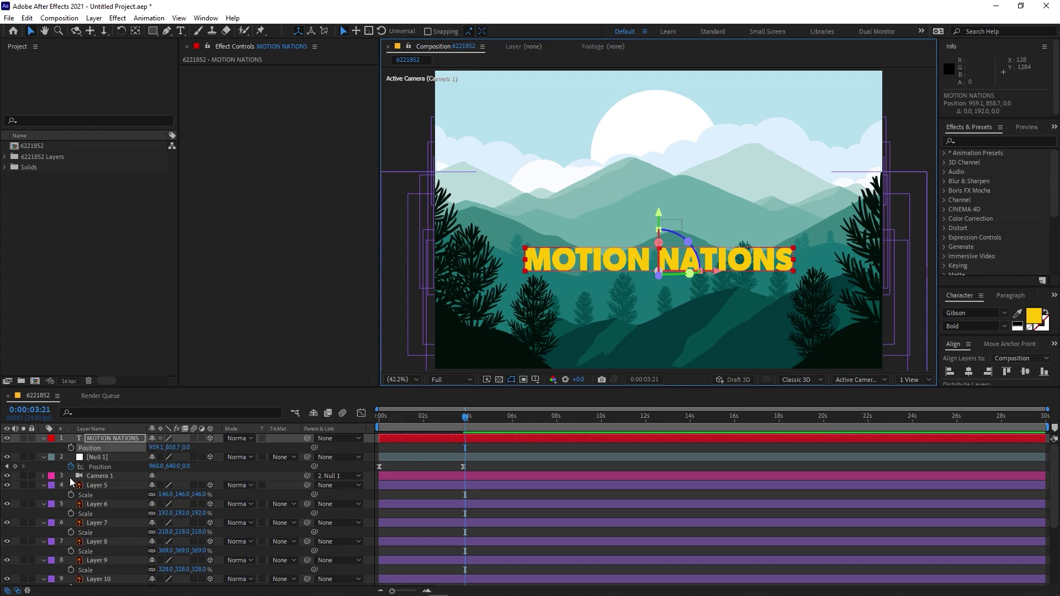
pyautogui.click(71, 448)
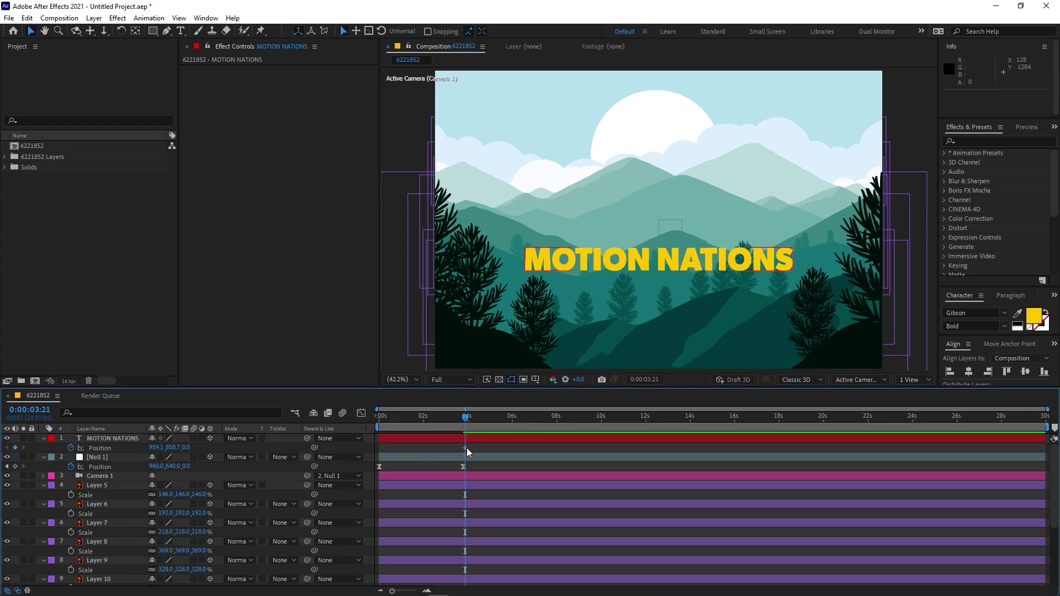
pyautogui.moveTo(466, 447); pyautogui.dragTo(380, 457)
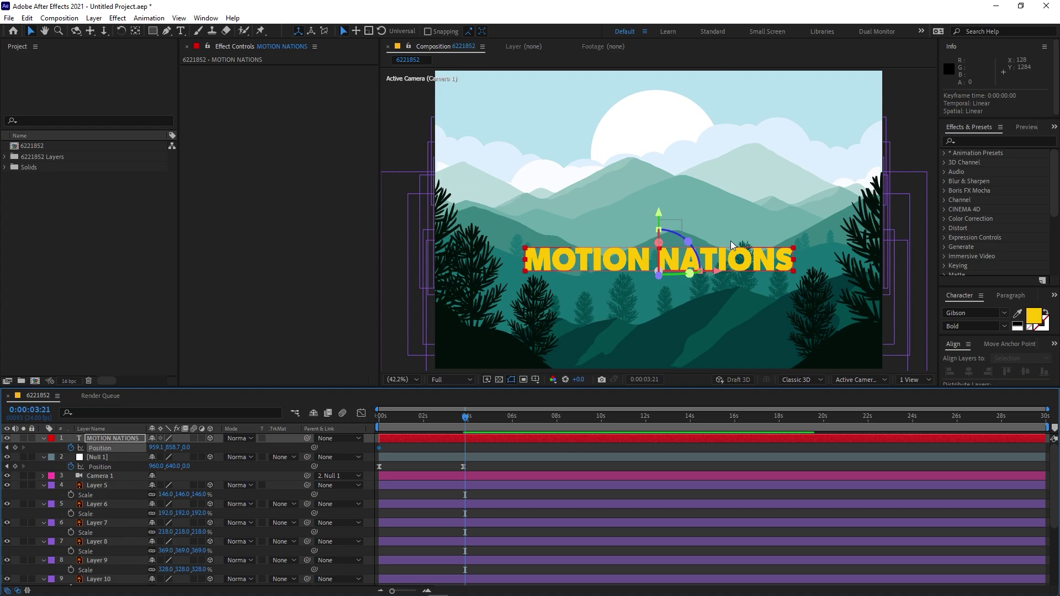
pyautogui.moveTo(658, 212); pyautogui.dragTo(667, 177)
# Easy Ease the title's two Position keyframes and reshape their speed graph to peak early with a long slowdown.
pyautogui.moveTo(475, 445); pyautogui.dragTo(361, 459)
pyautogui.click(361, 413)
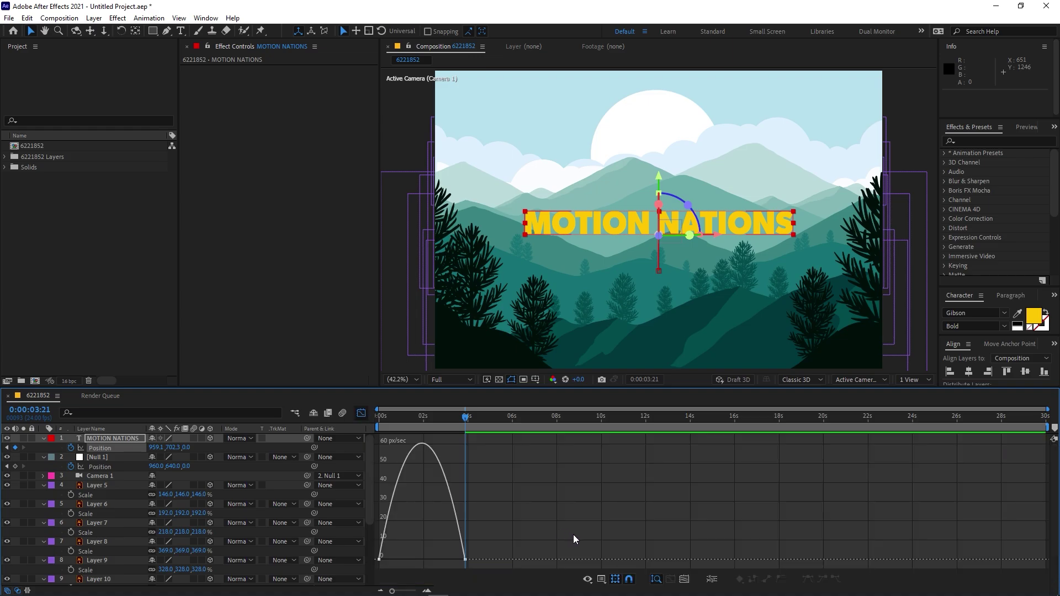
pyautogui.moveTo(451, 559); pyautogui.dragTo(422, 559)
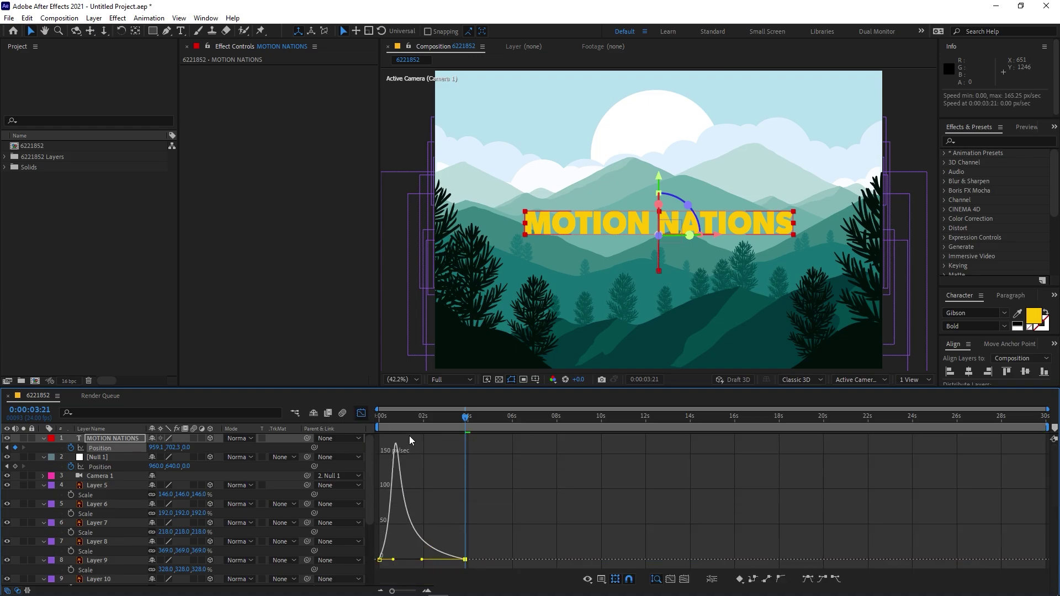
pyautogui.click(367, 417)
# Play the finished parallax animation repeatedly from the first frame to check the title's rise against the camera move.
pyautogui.press('space')
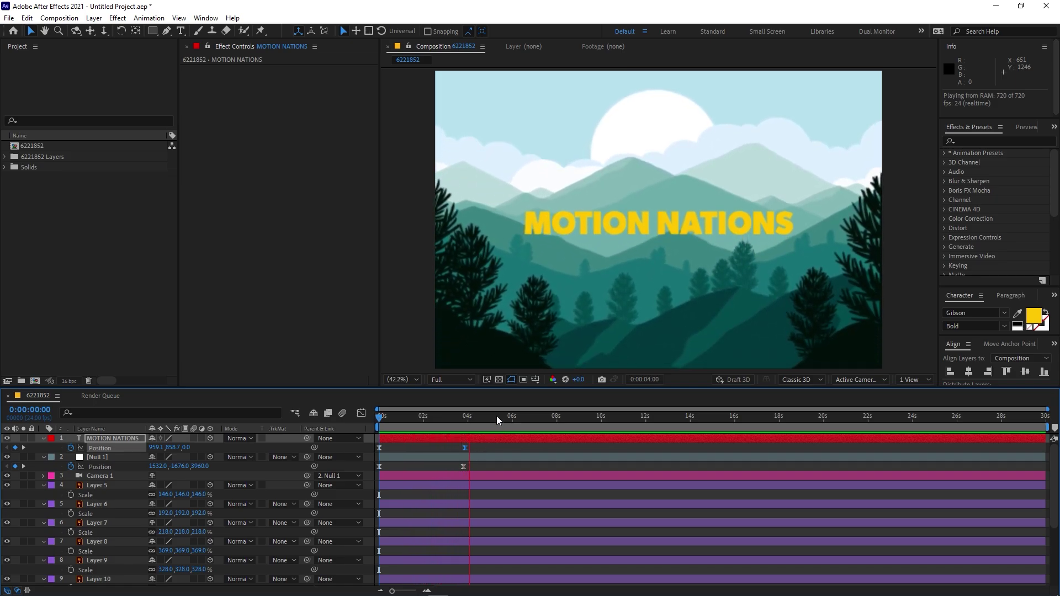
pyautogui.press('space')
pyautogui.press('space')
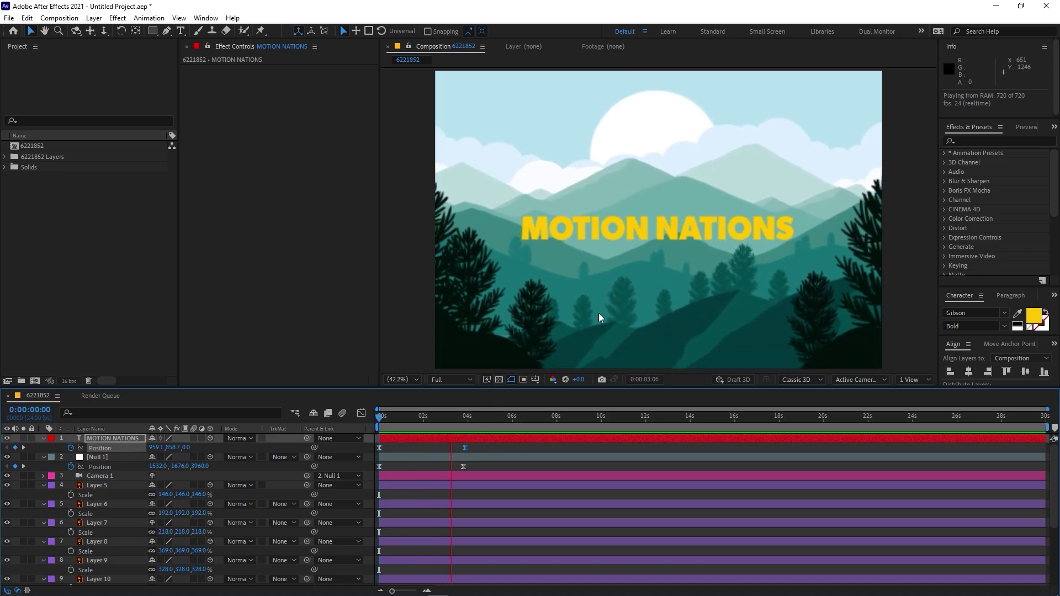
pyautogui.press('space')
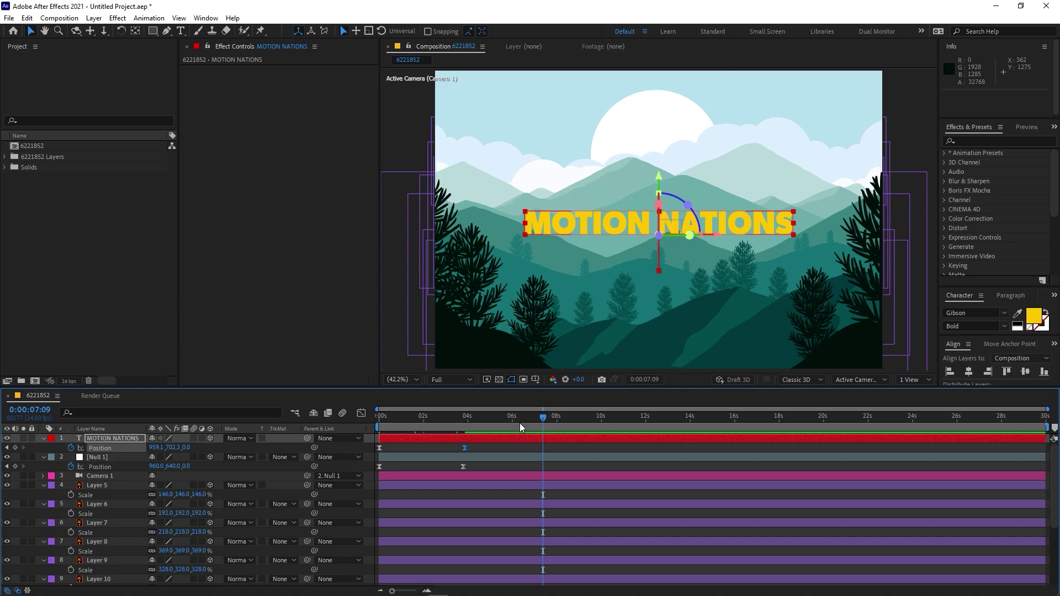
pyautogui.press('Home')
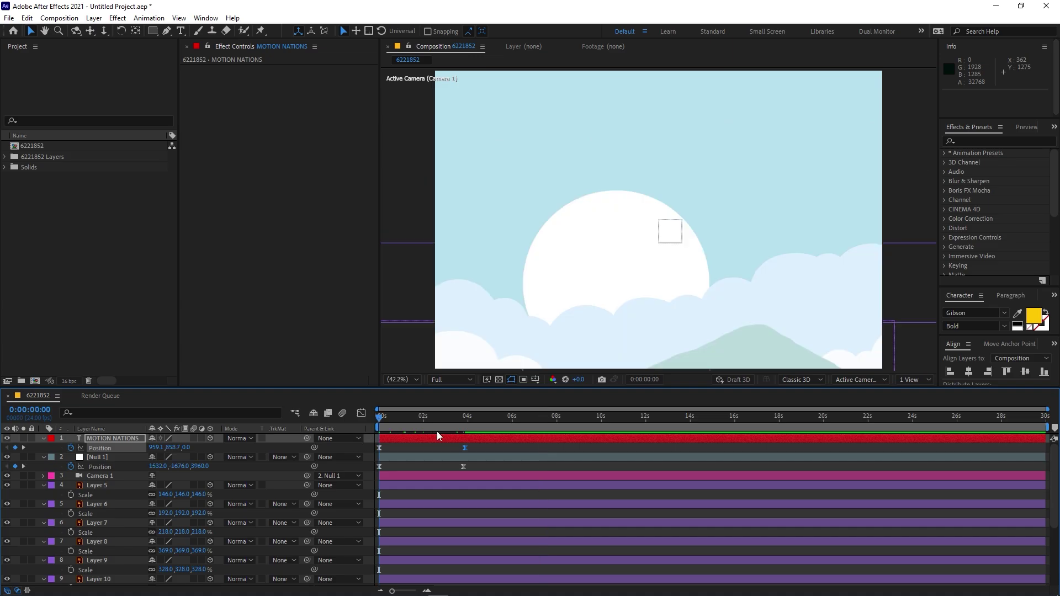
pyautogui.press('space')
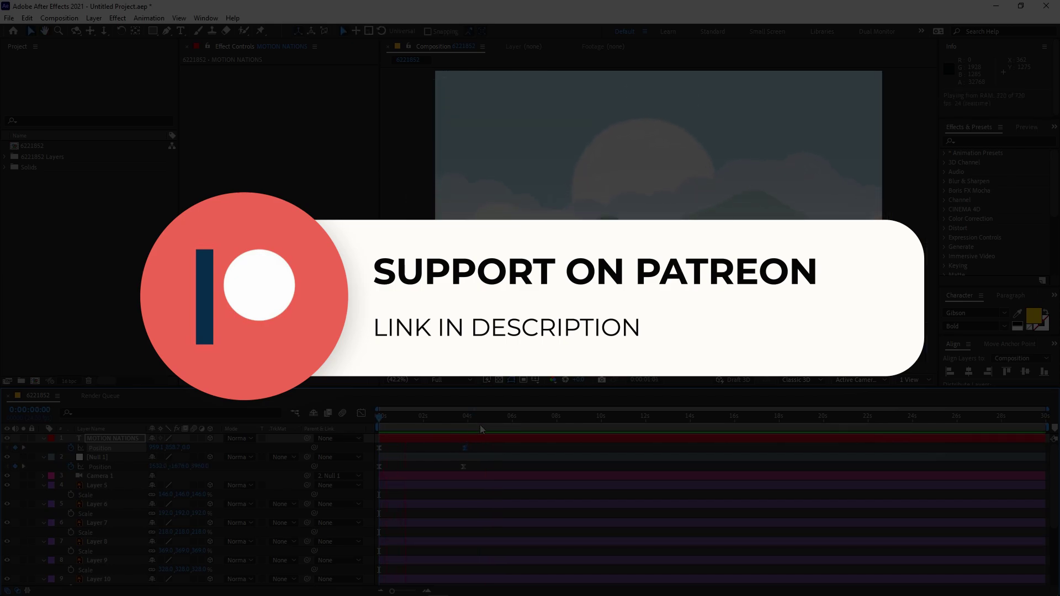
pyautogui.press('space')
pyautogui.press('Home')
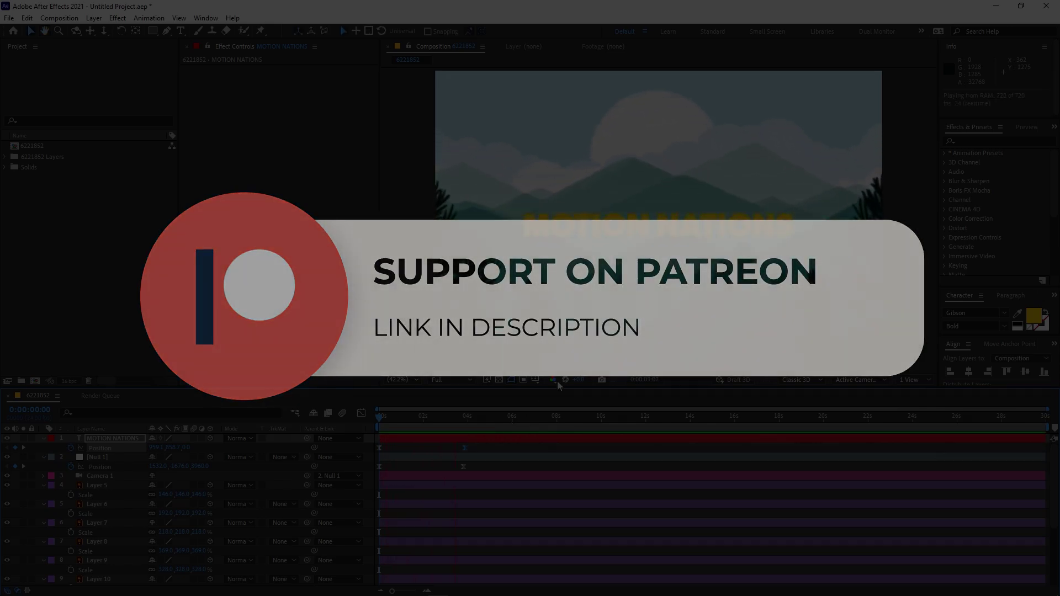
pyautogui.press('space')
pyautogui.press('Home')
pyautogui.press('space')
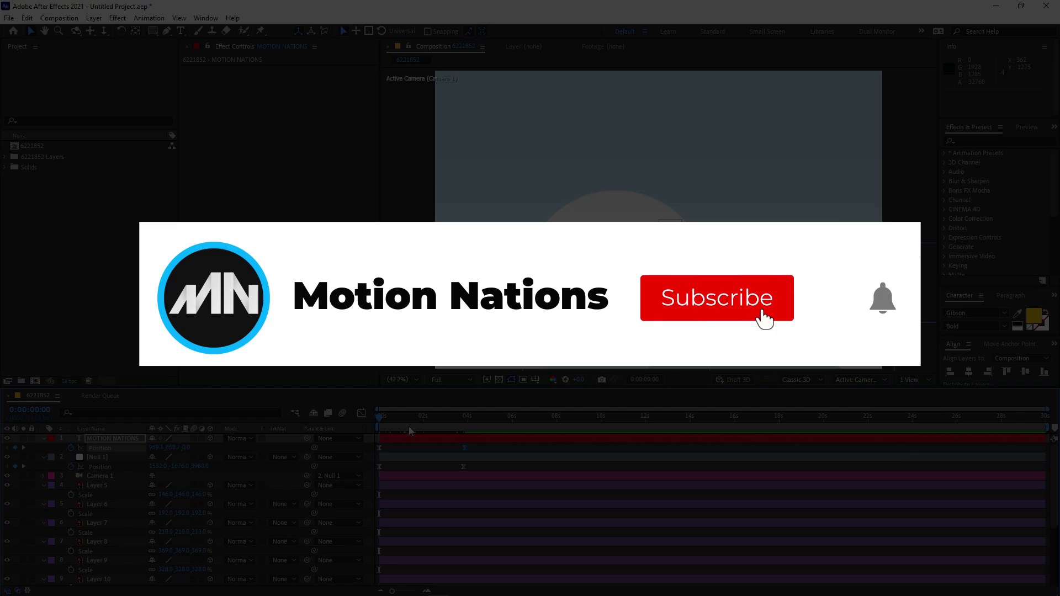